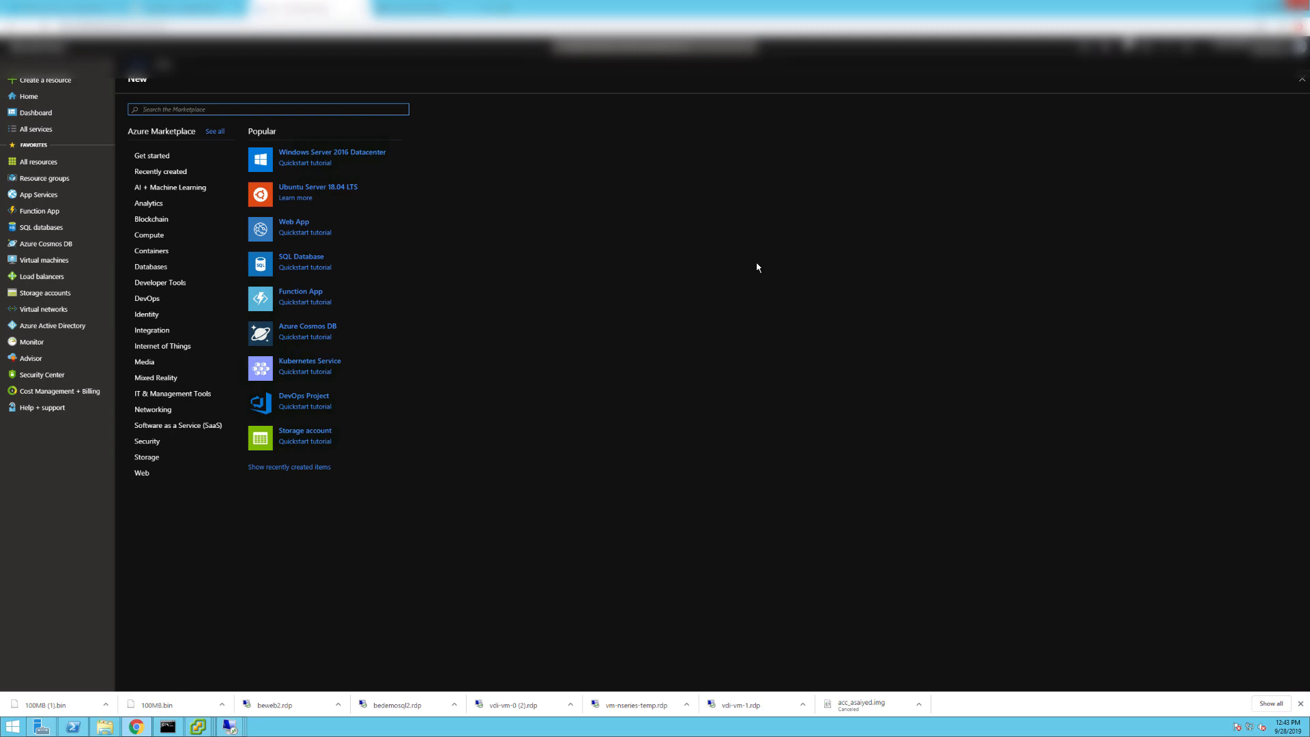
# - Find Azure Migrate in the Marketplace by searching for migrate, create it, and open the server assessment and migration page
pyautogui.write('migrate')
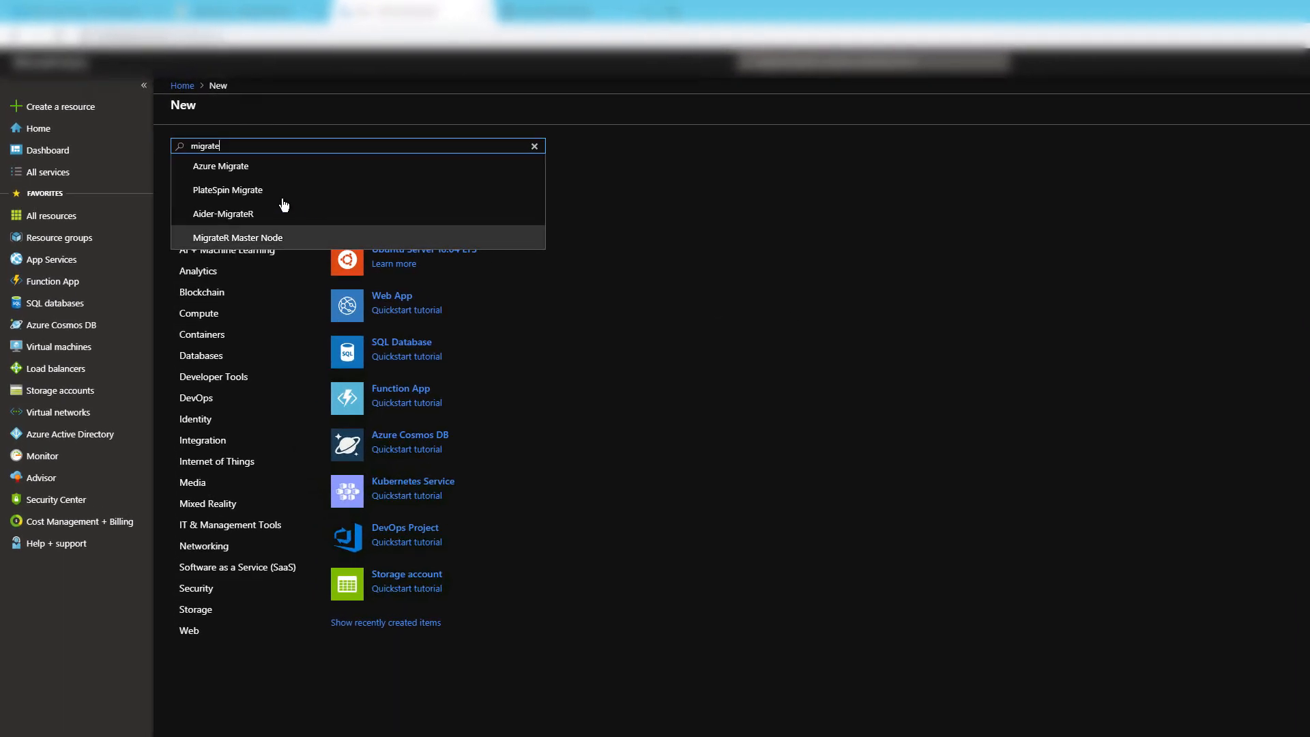
pyautogui.click(161, 128)
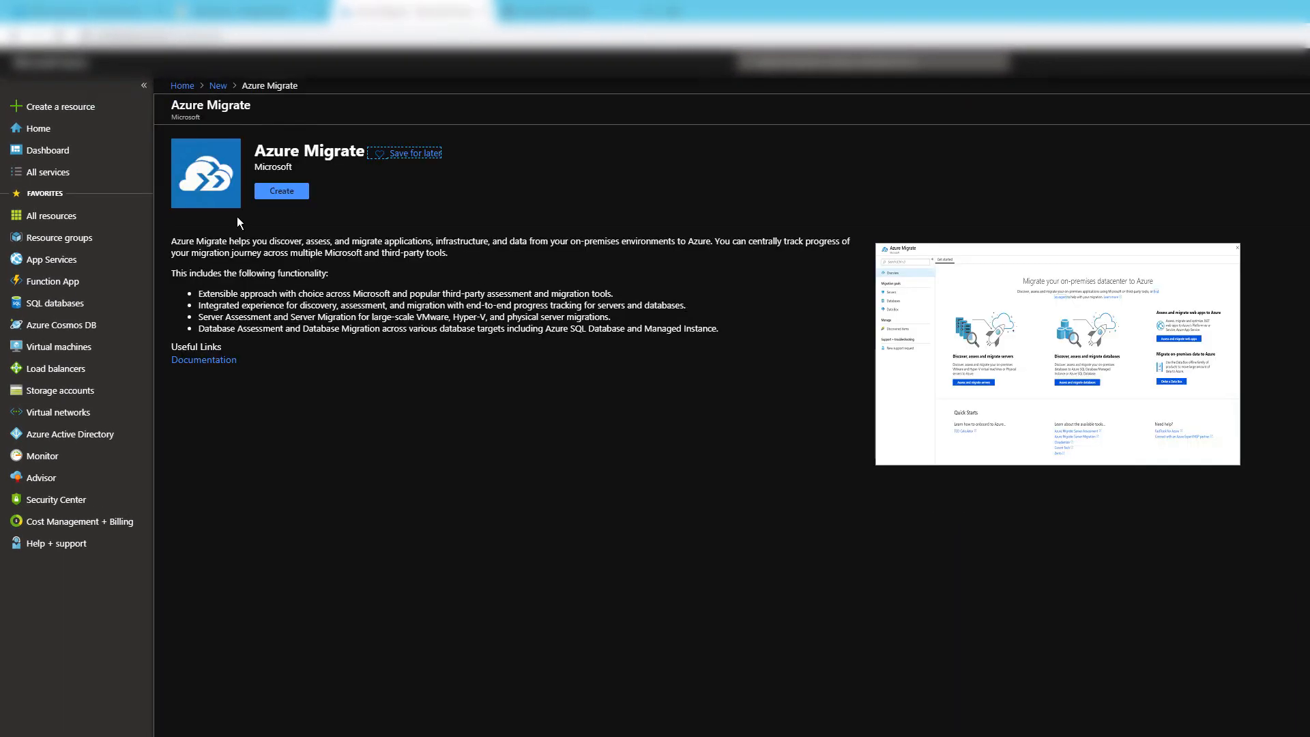
pyautogui.click(281, 191)
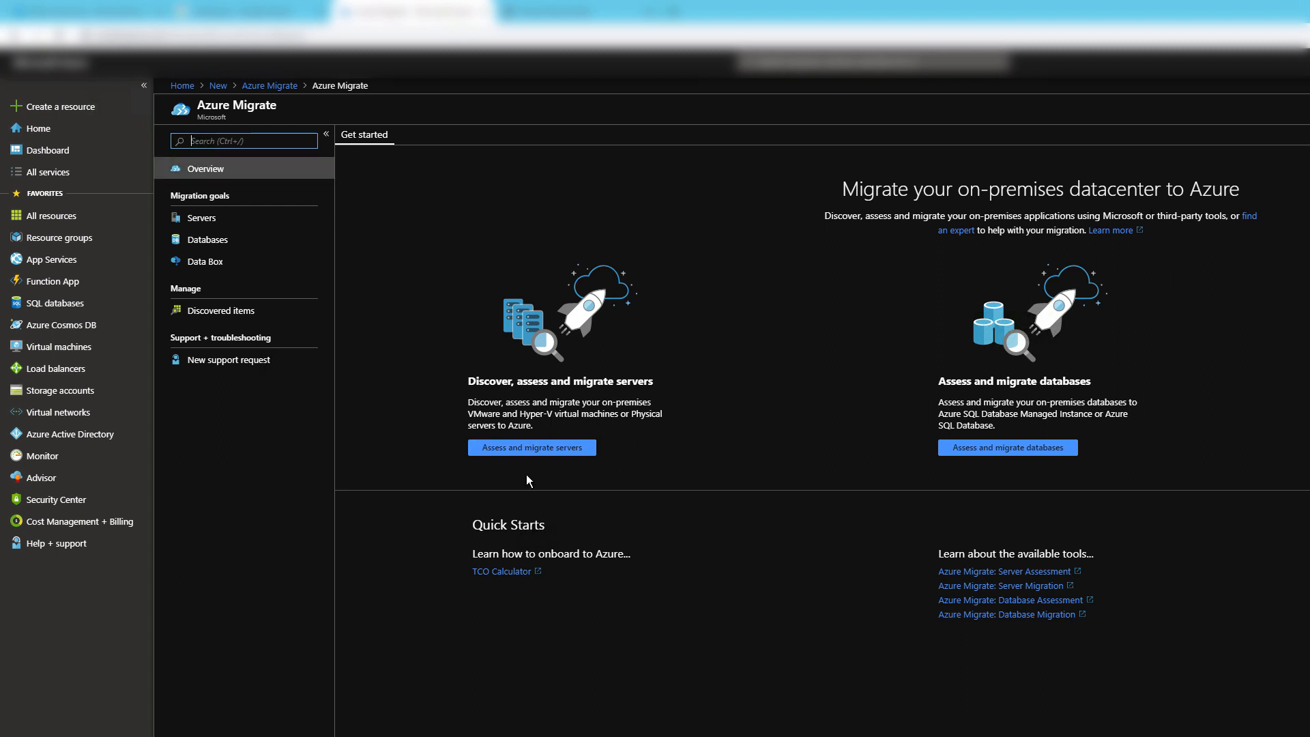
pyautogui.click(517, 430)
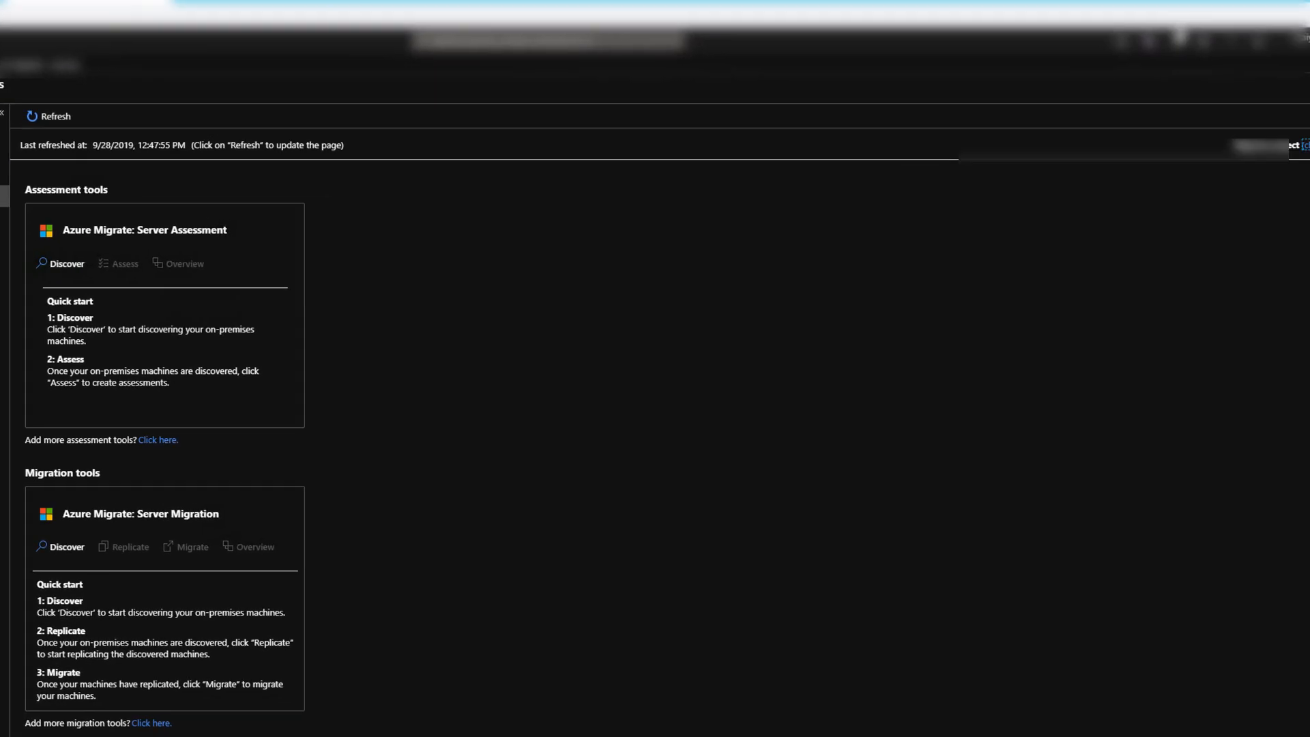
# - Start a new migrate project from the Servers page and choose its subscription and resource group
pyautogui.click(1205, 166)
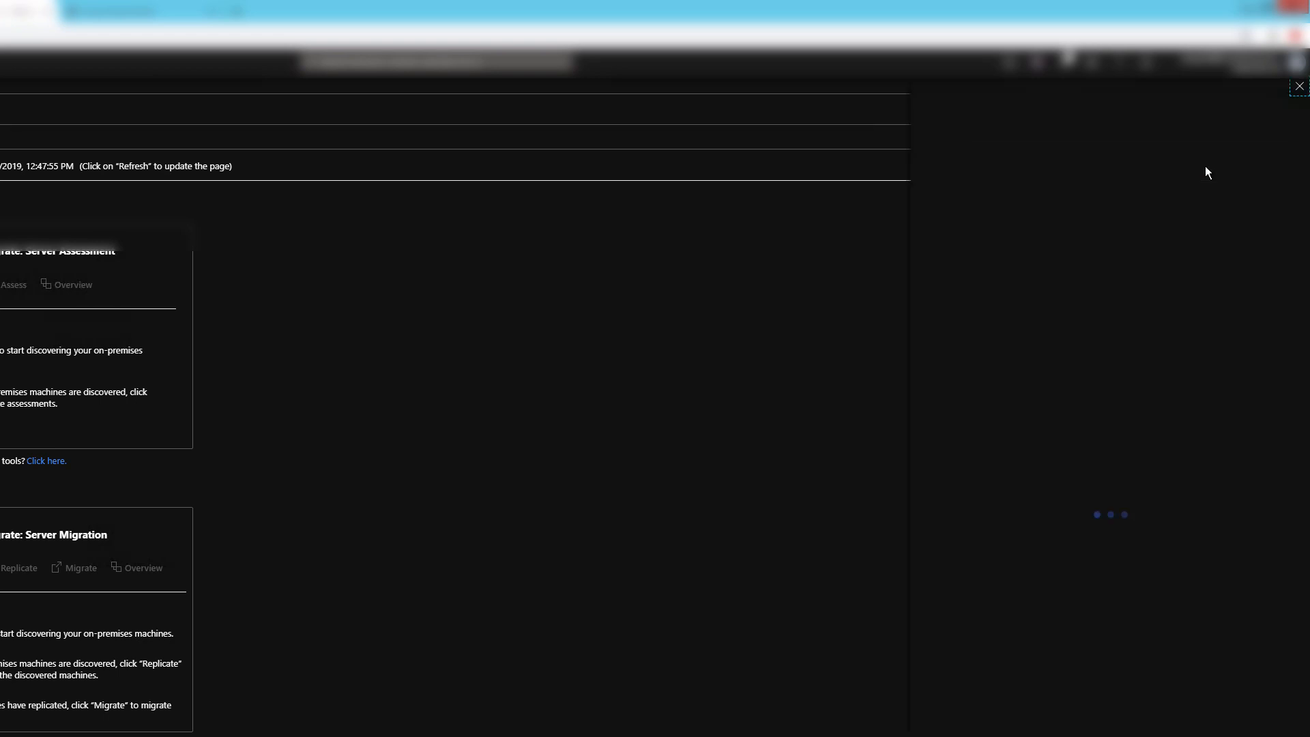
pyautogui.click(1260, 279)
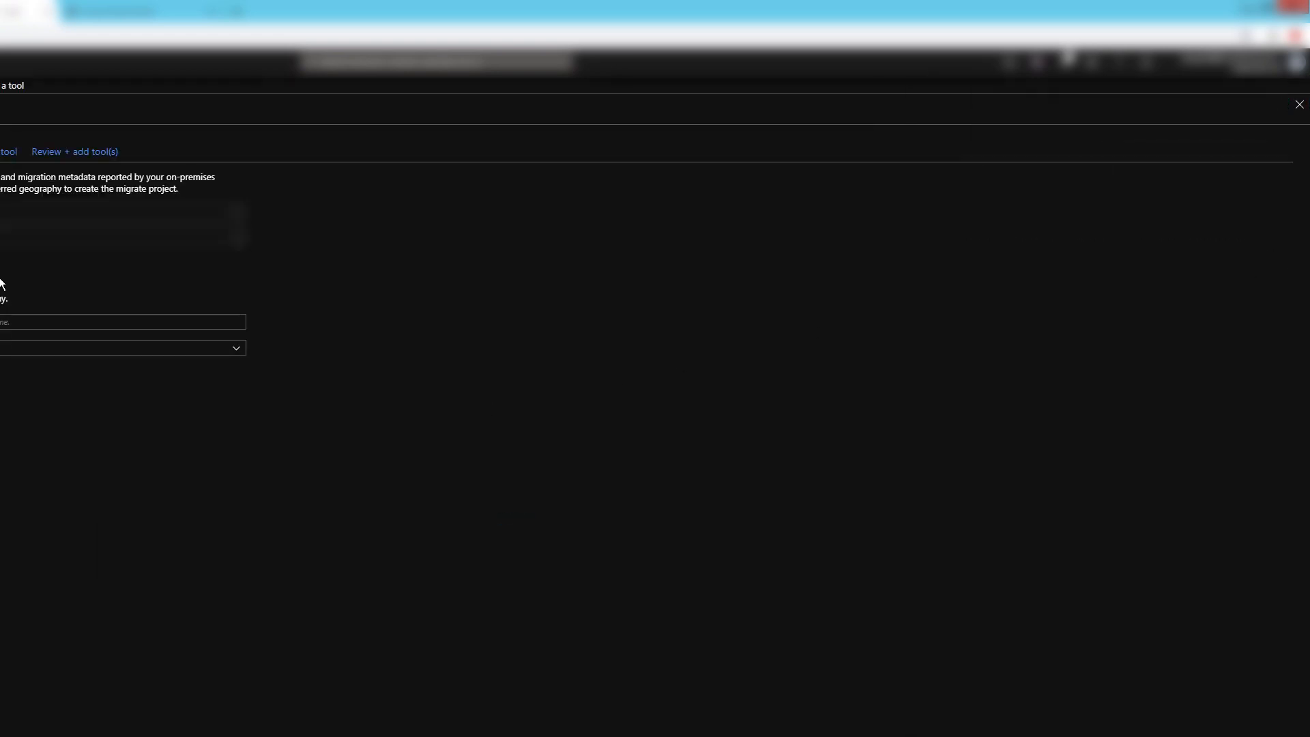
pyautogui.click(199, 212)
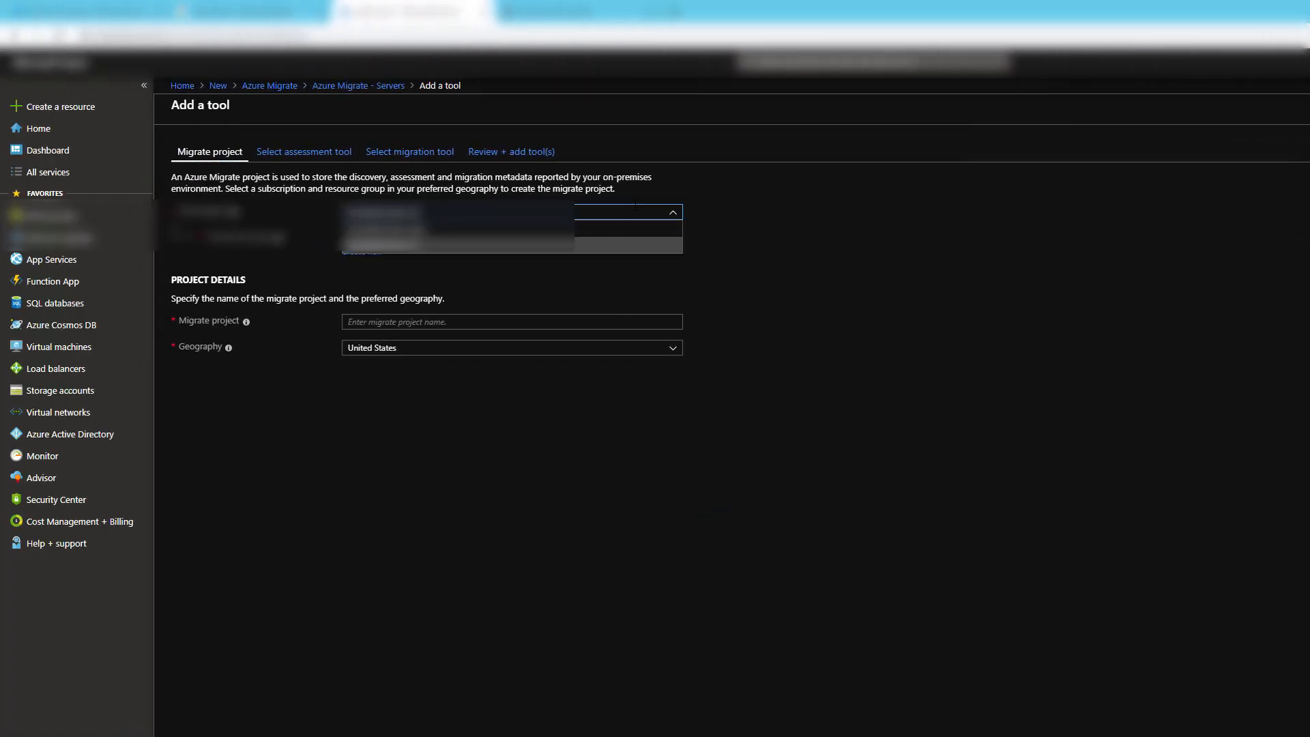
pyautogui.click(755, 215)
pyautogui.click(526, 238)
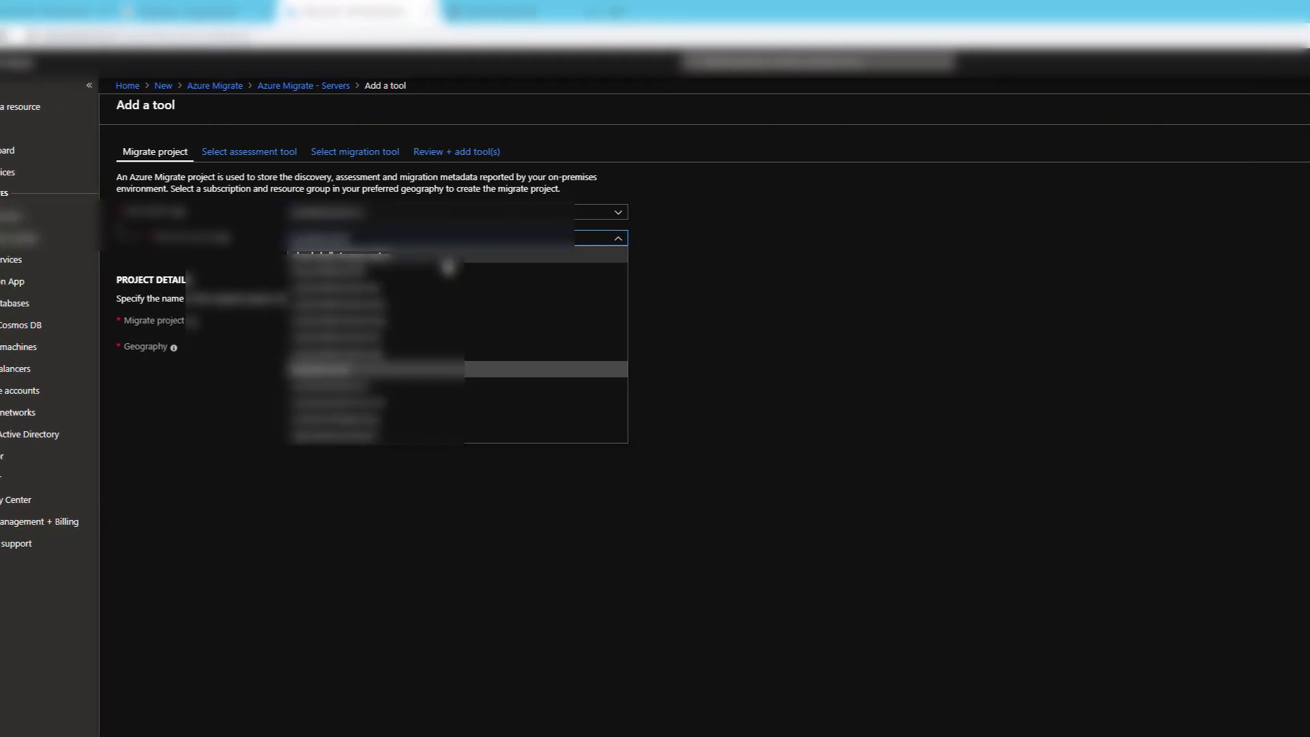
pyautogui.click(687, 310)
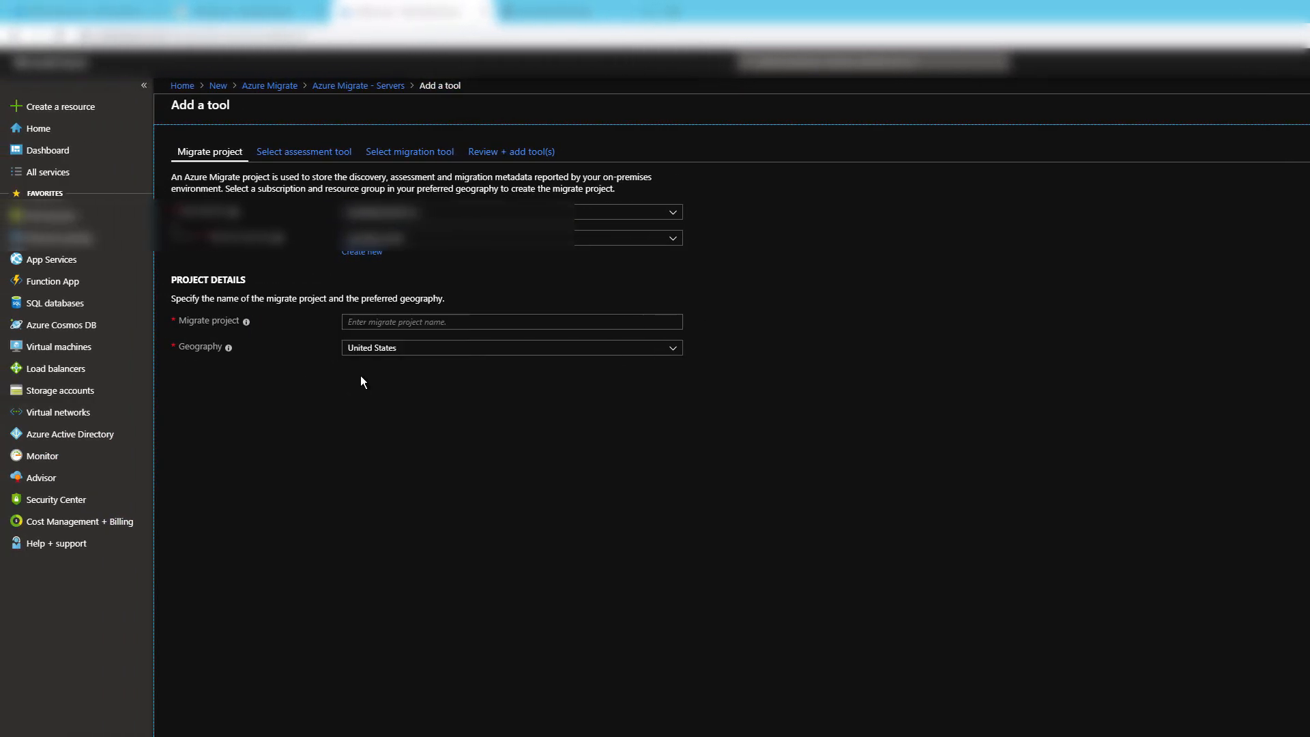
# - Name the migrate project delete and continue to the choice of assessment tool
pyautogui.click(512, 321)
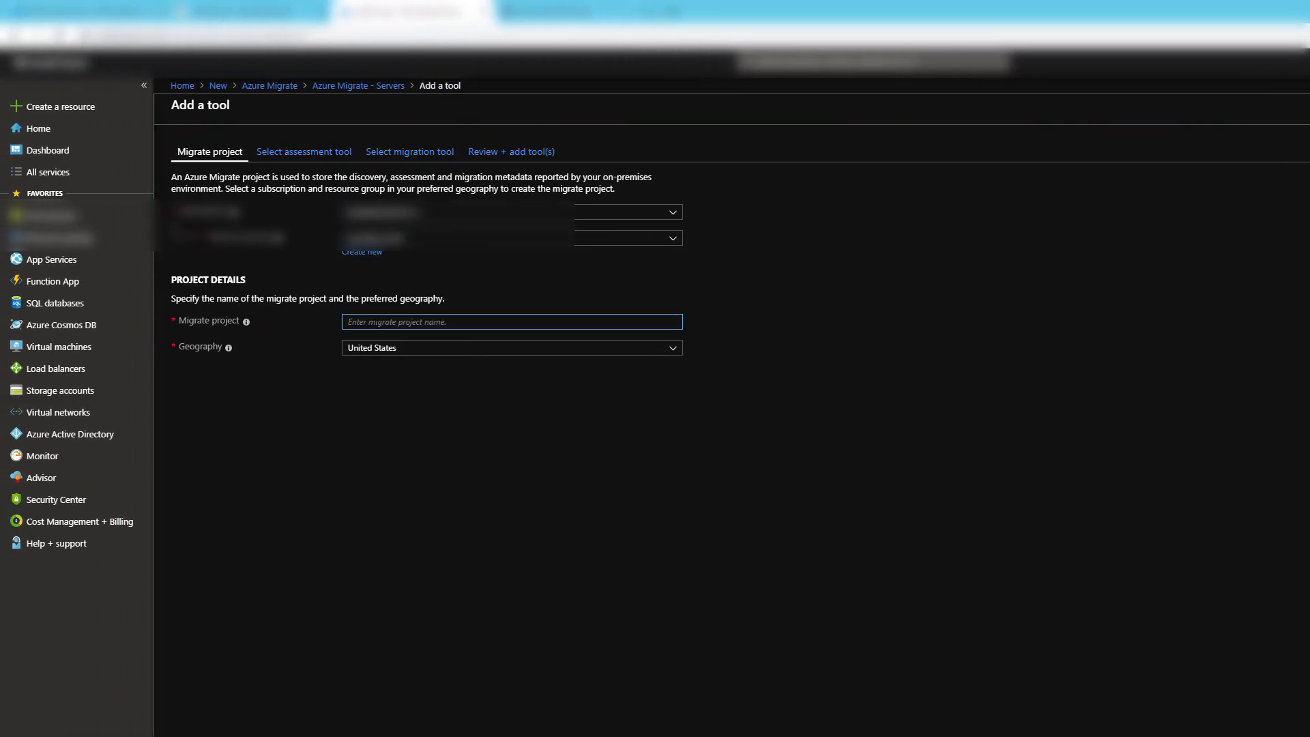
pyautogui.write('delete')
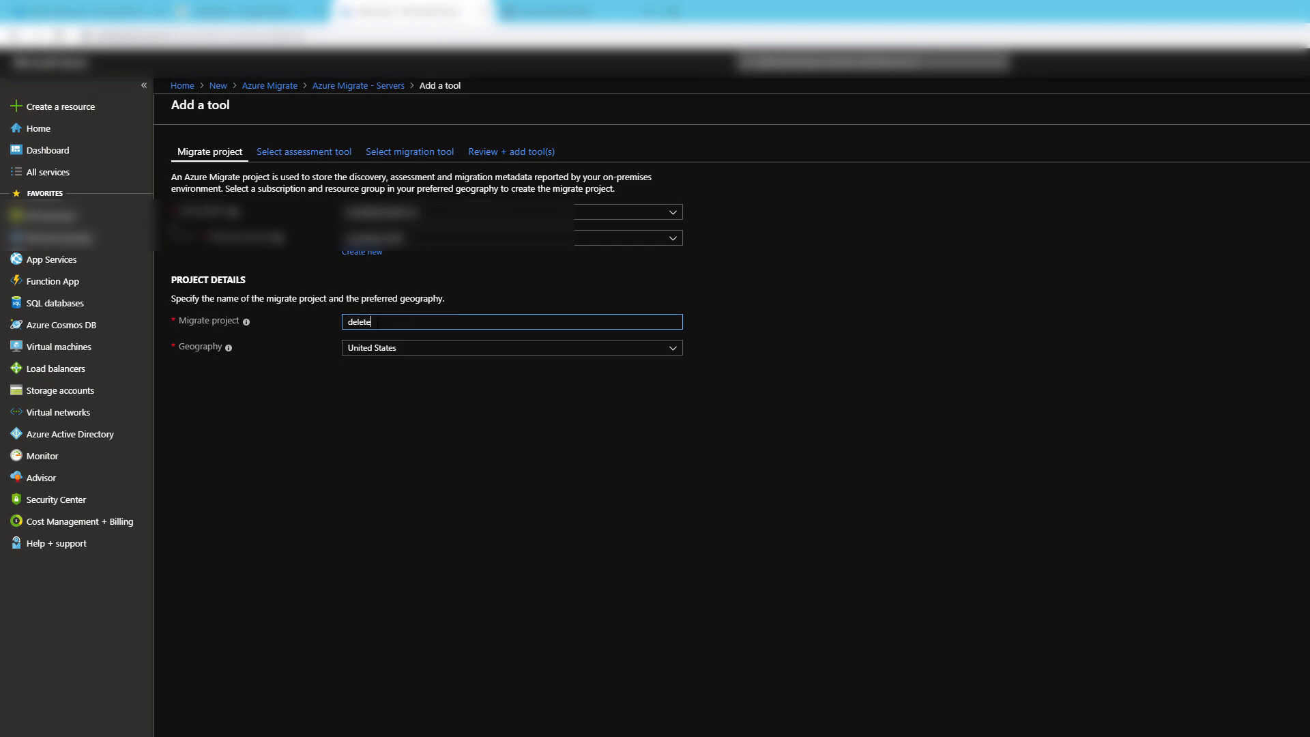
pyautogui.click(213, 638)
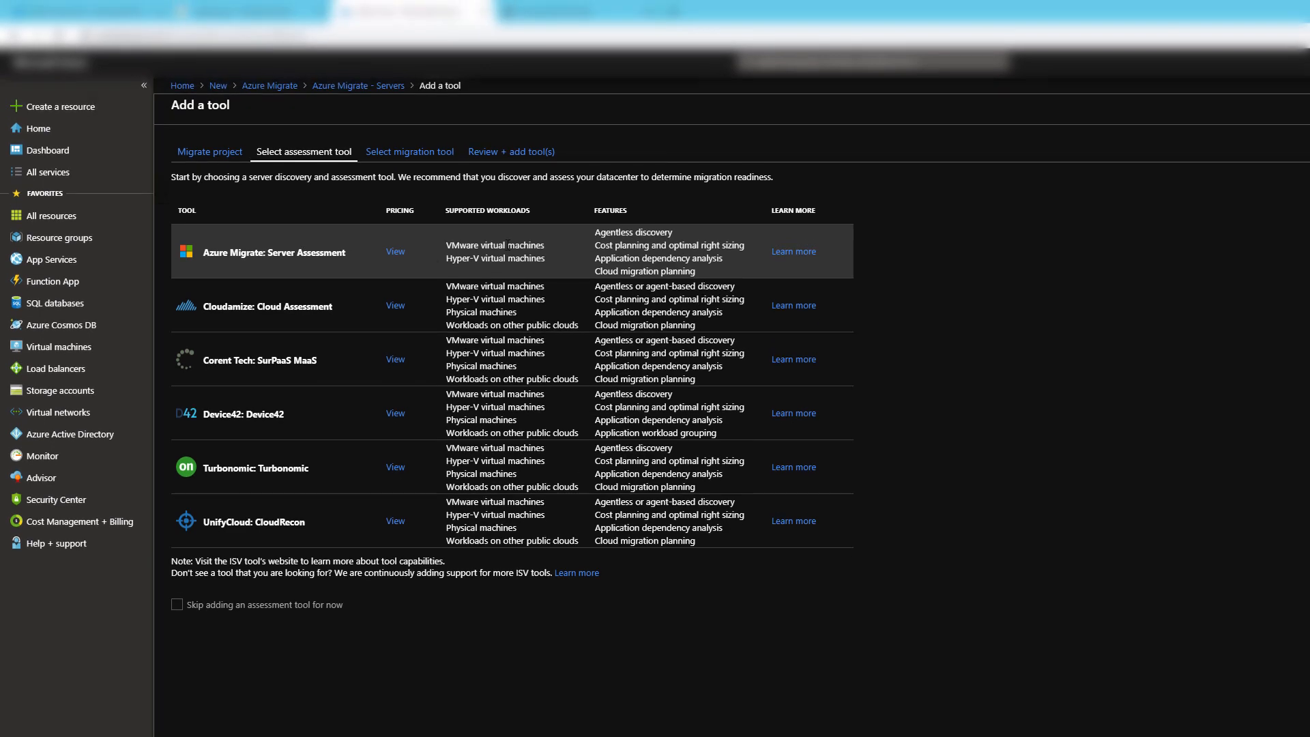
# - Choose Azure Migrate: Server Assessment as the assessment tool and Azure Migrate: Server Migration as the migration tool
pyautogui.click(261, 639)
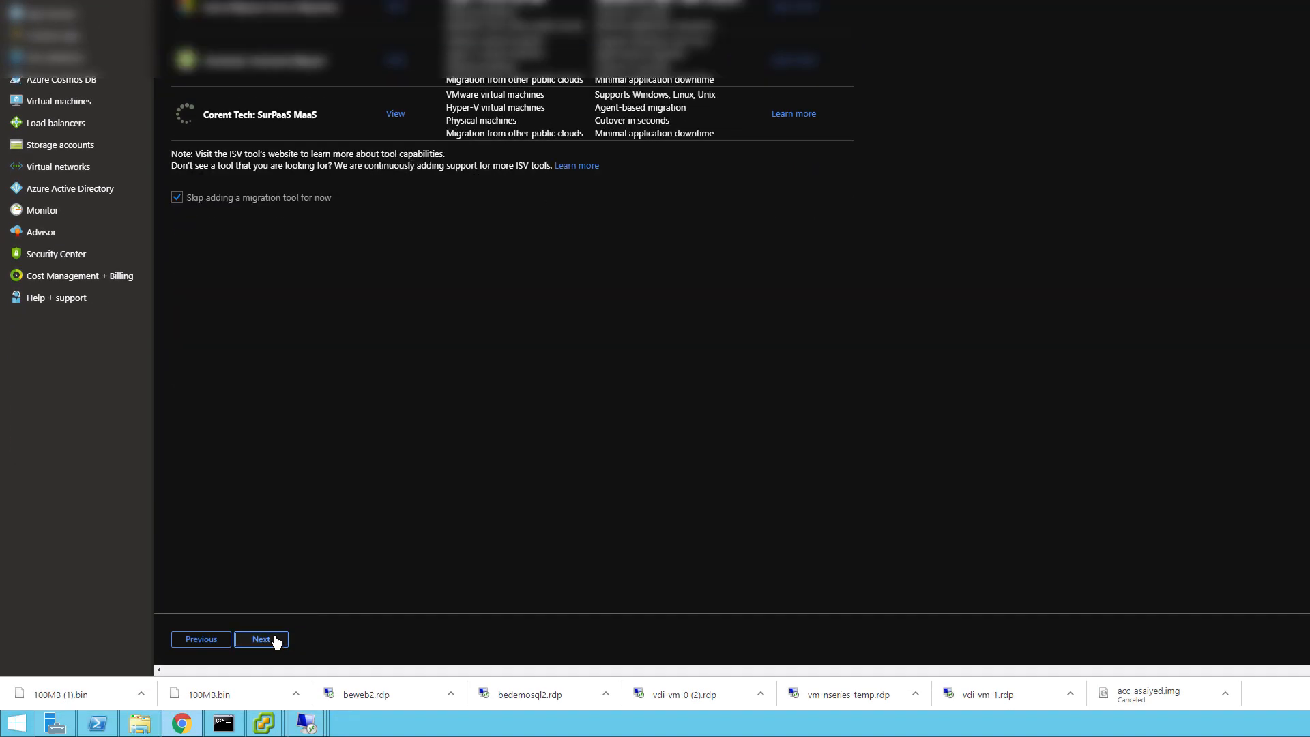
pyautogui.click(512, 248)
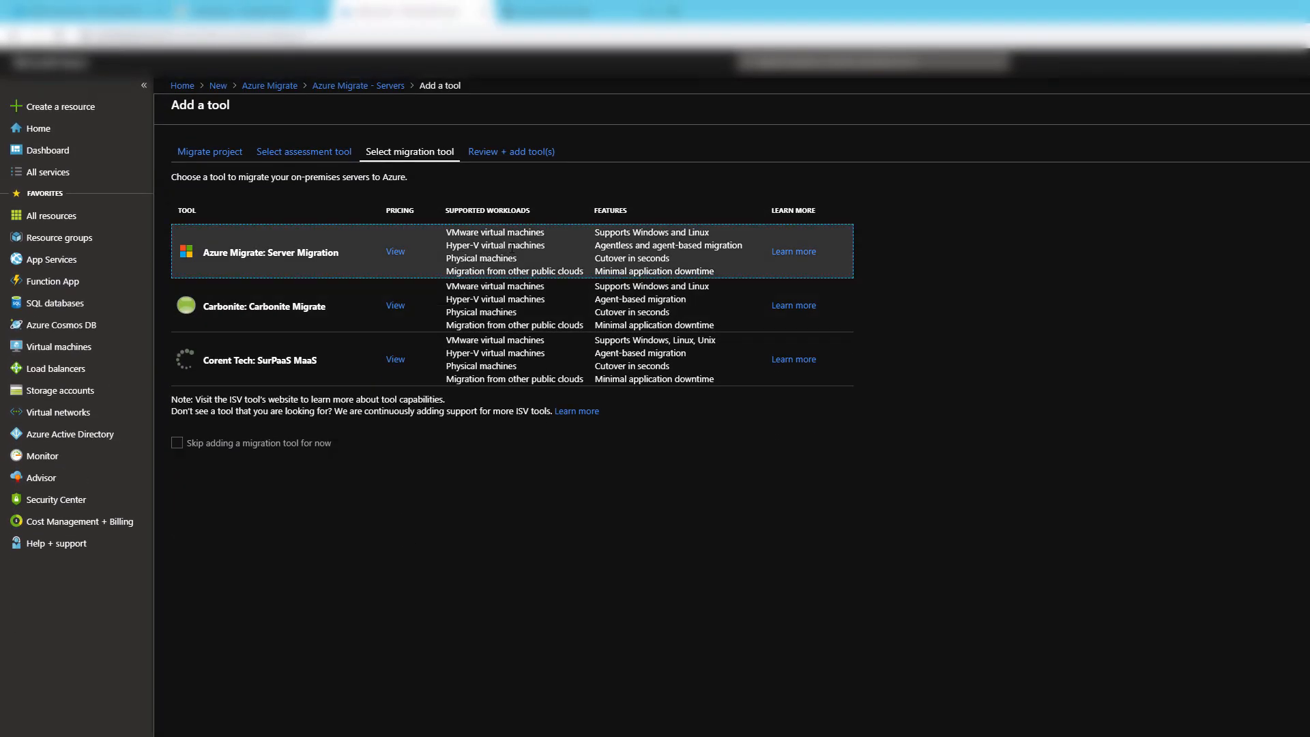
pyautogui.click(272, 638)
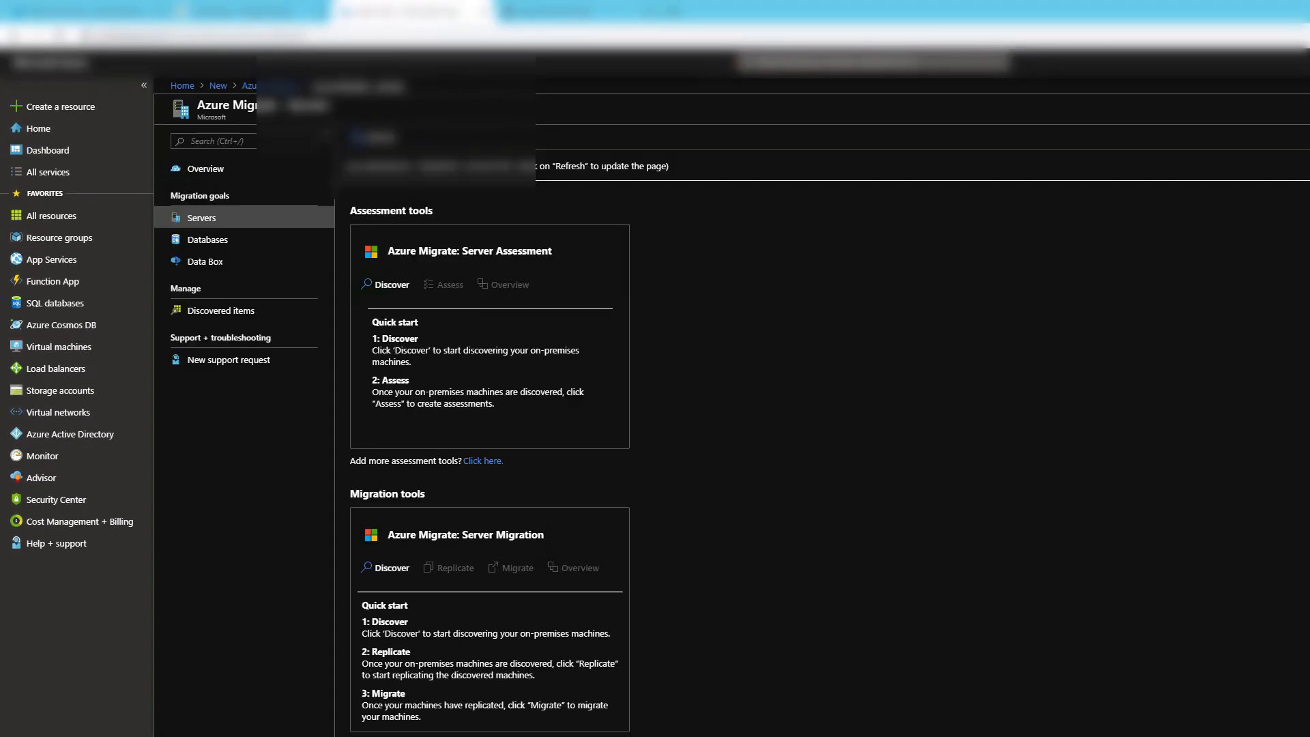
# - Open machine discovery for Azure Migrate: Server Assessment and specify that the machines are virtualized with VMware vSphere Hypervisor
pyautogui.click(387, 285)
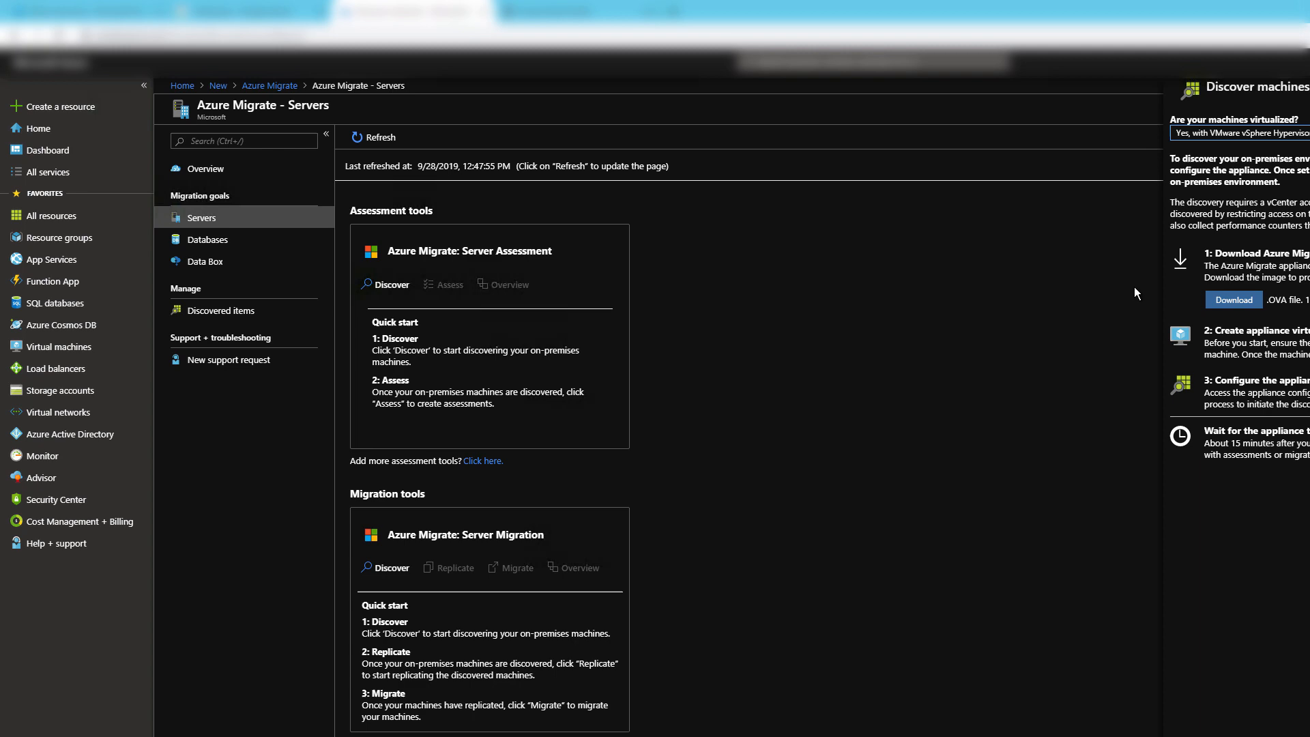
pyautogui.click(1229, 134)
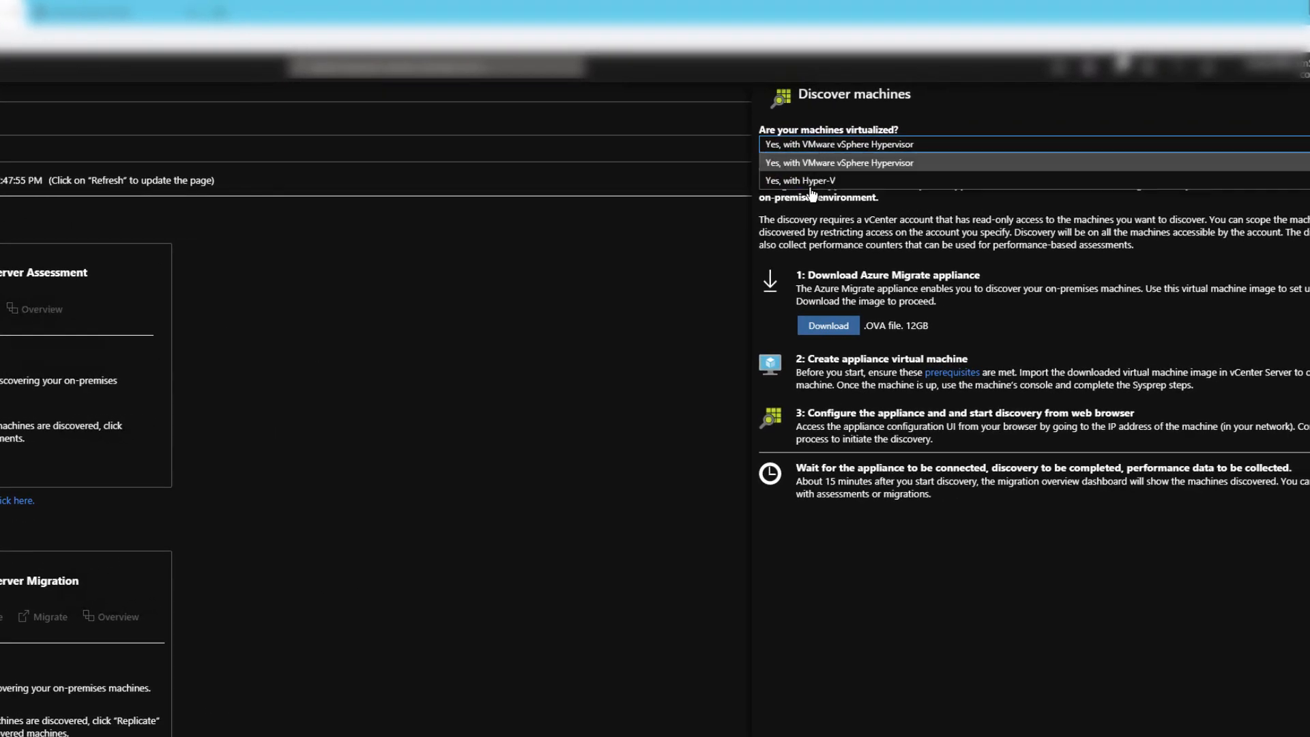
pyautogui.click(887, 162)
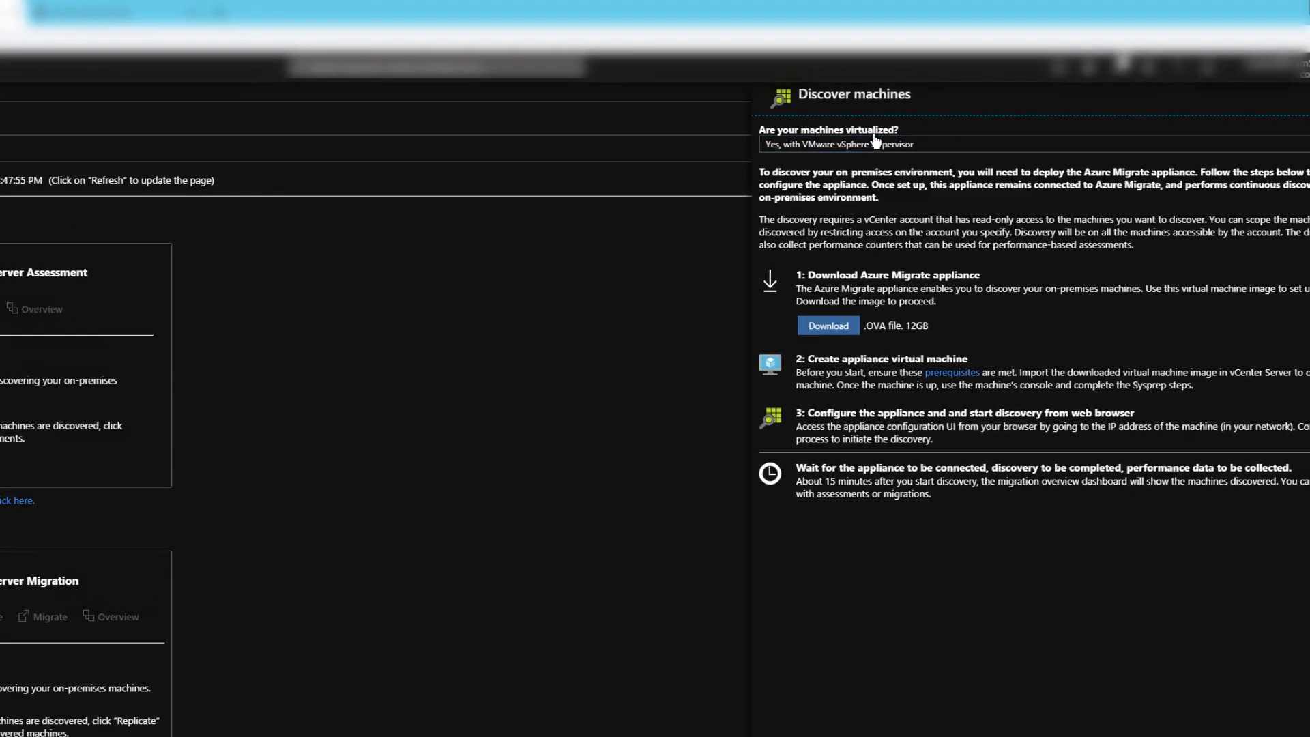
pyautogui.click(880, 146)
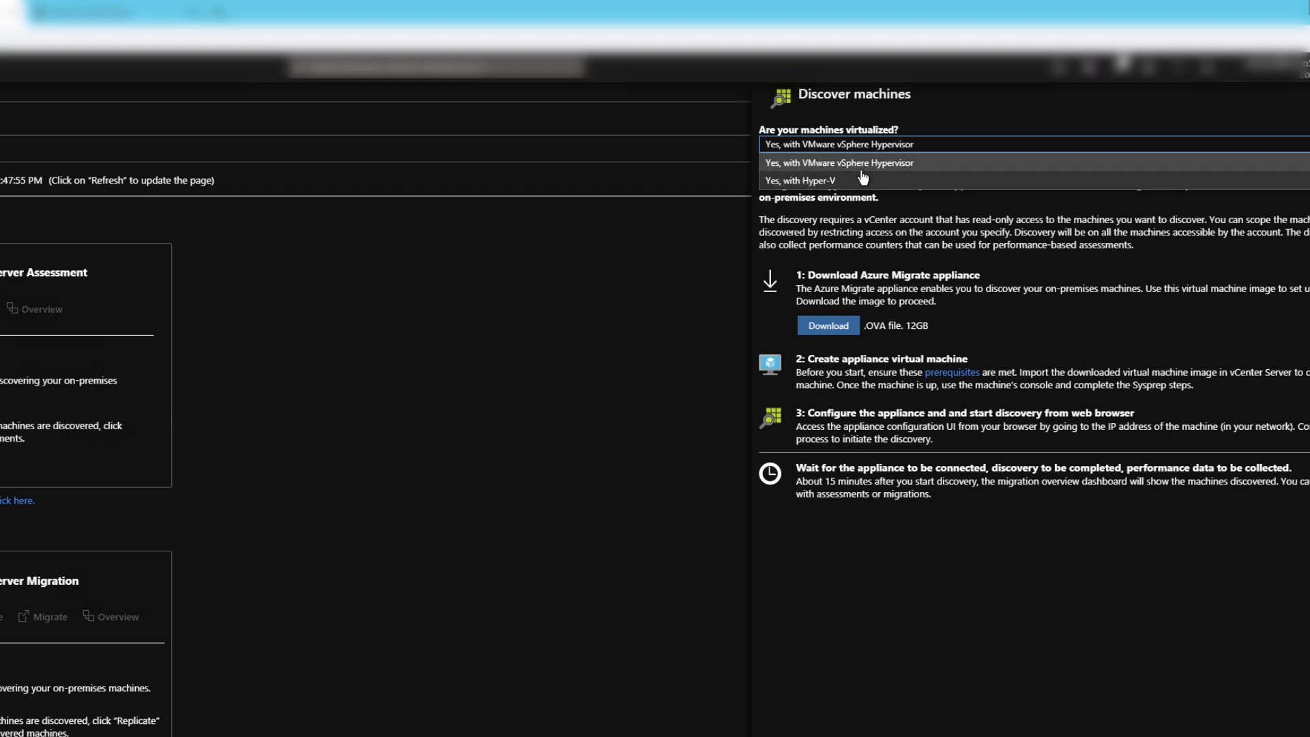
pyautogui.click(1004, 211)
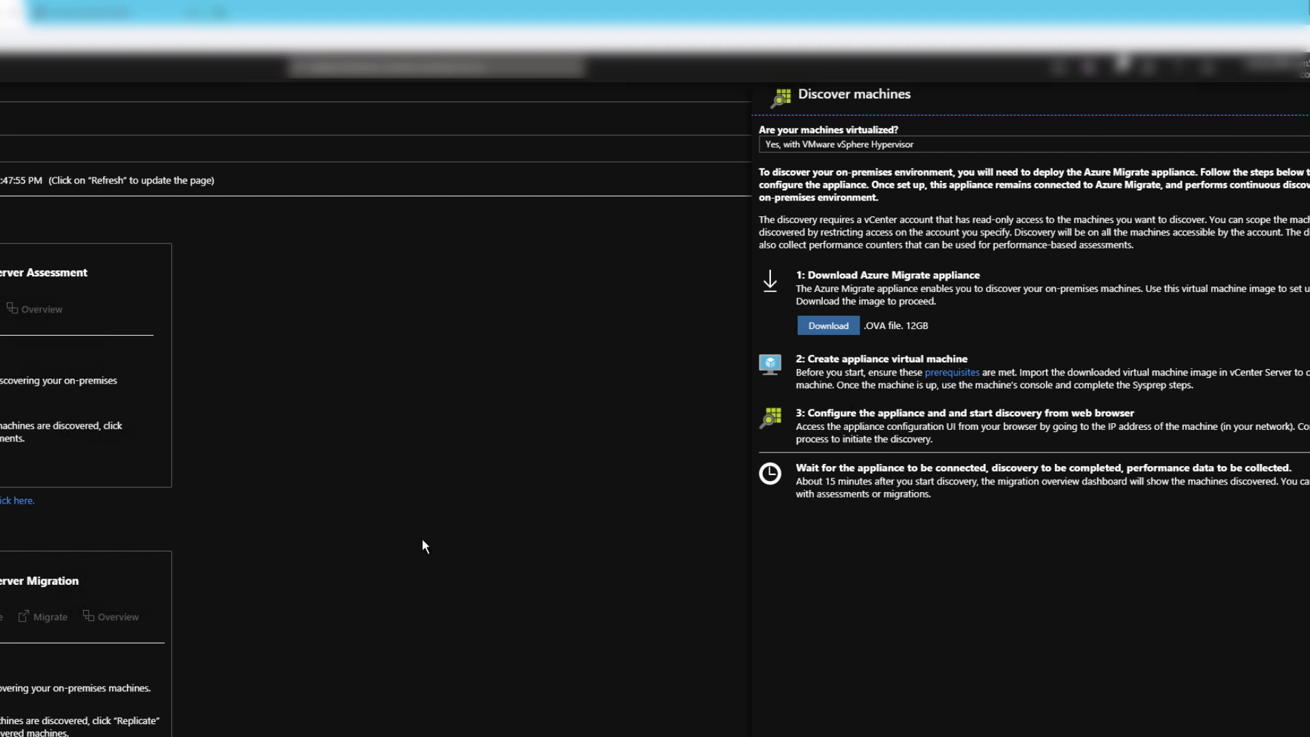
# - Switch to the vSphere Client and start deploying an OVF template from the MicrosoftAzureMigration.ova file in Downloads
pyautogui.moveTo(264, 724)
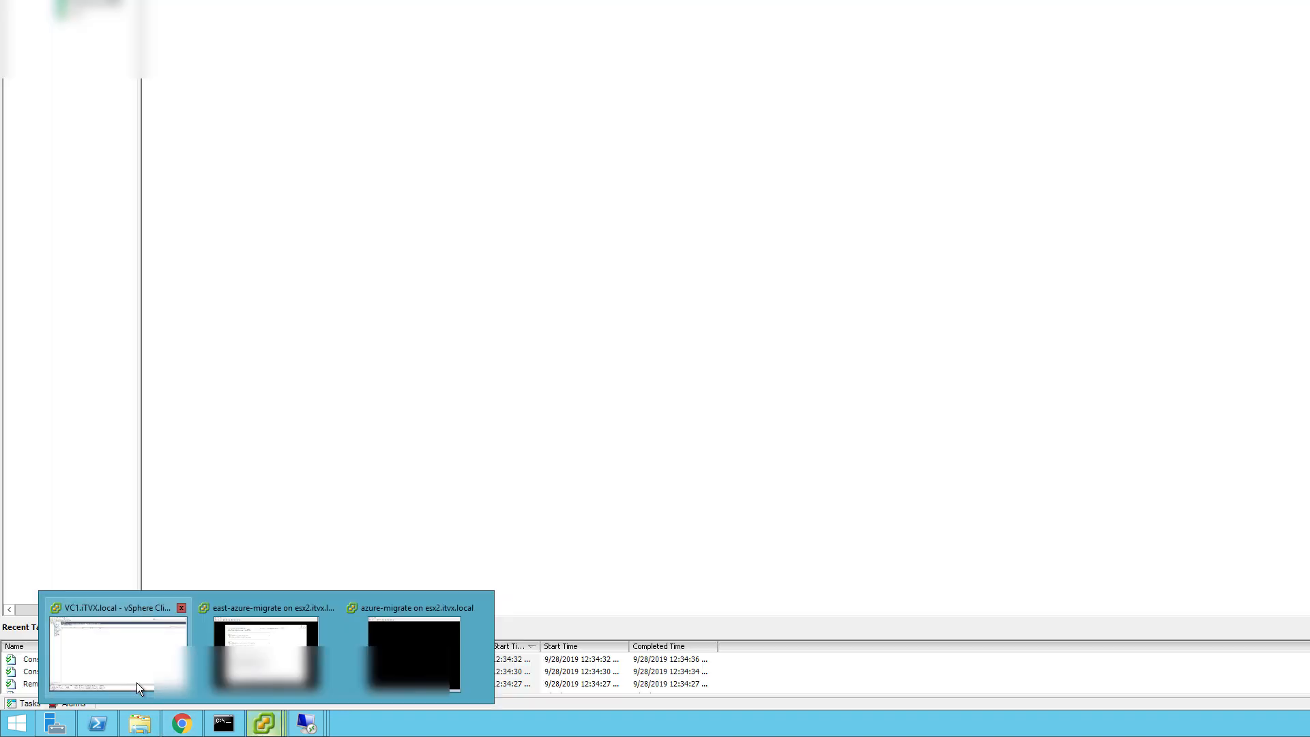
pyautogui.click(136, 682)
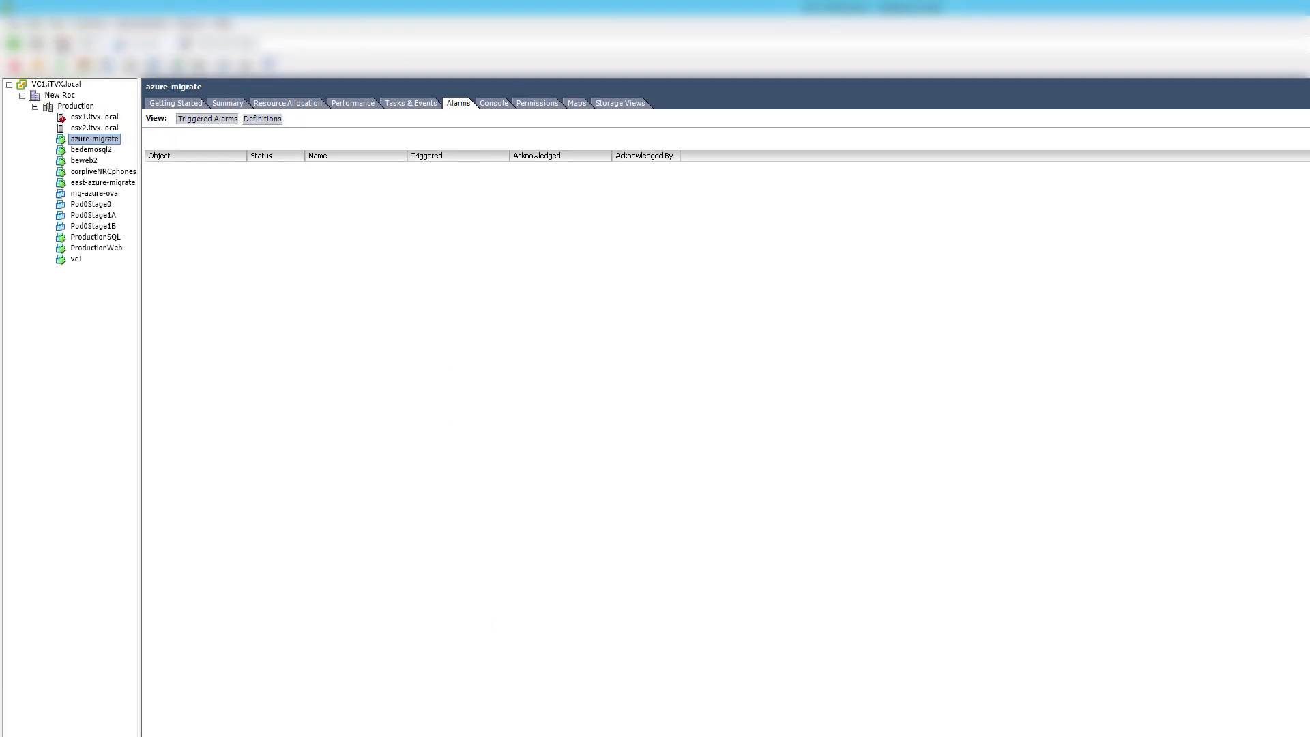
pyautogui.click(14, 25)
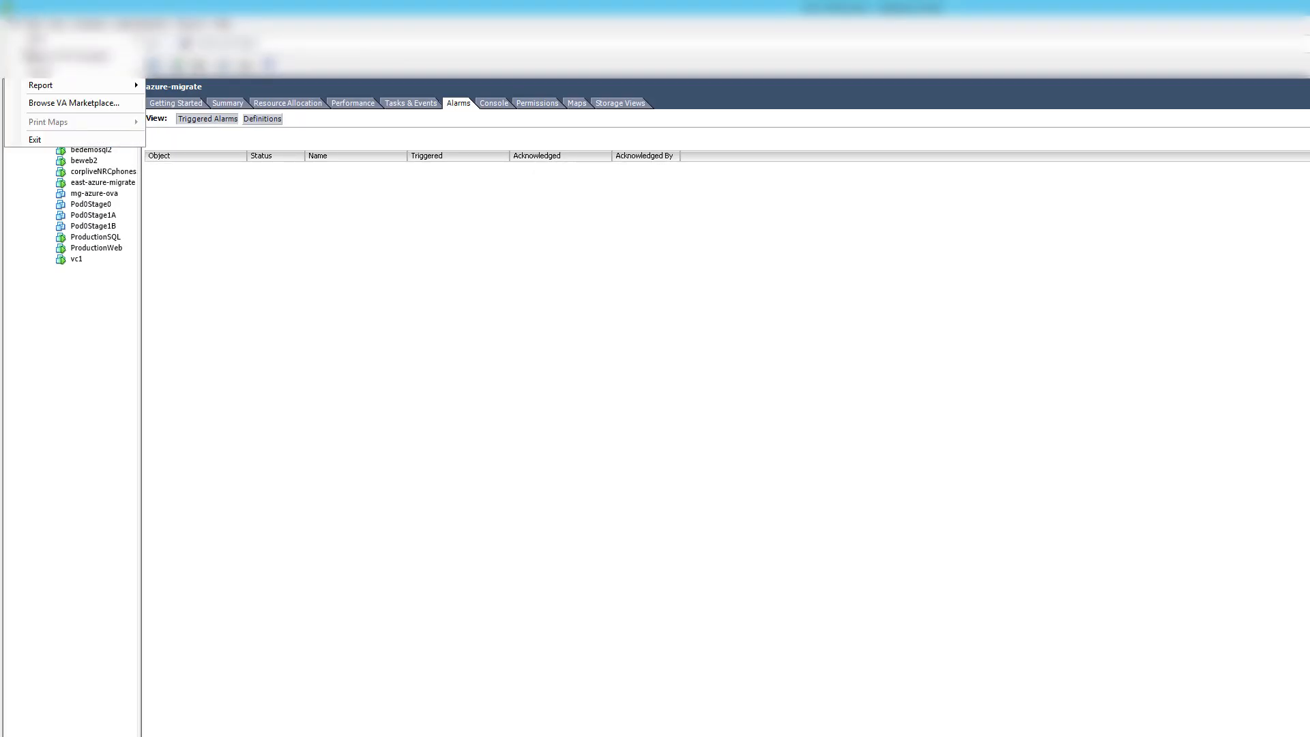
pyautogui.click(28, 56)
pyautogui.click(13, 24)
pyautogui.click(31, 57)
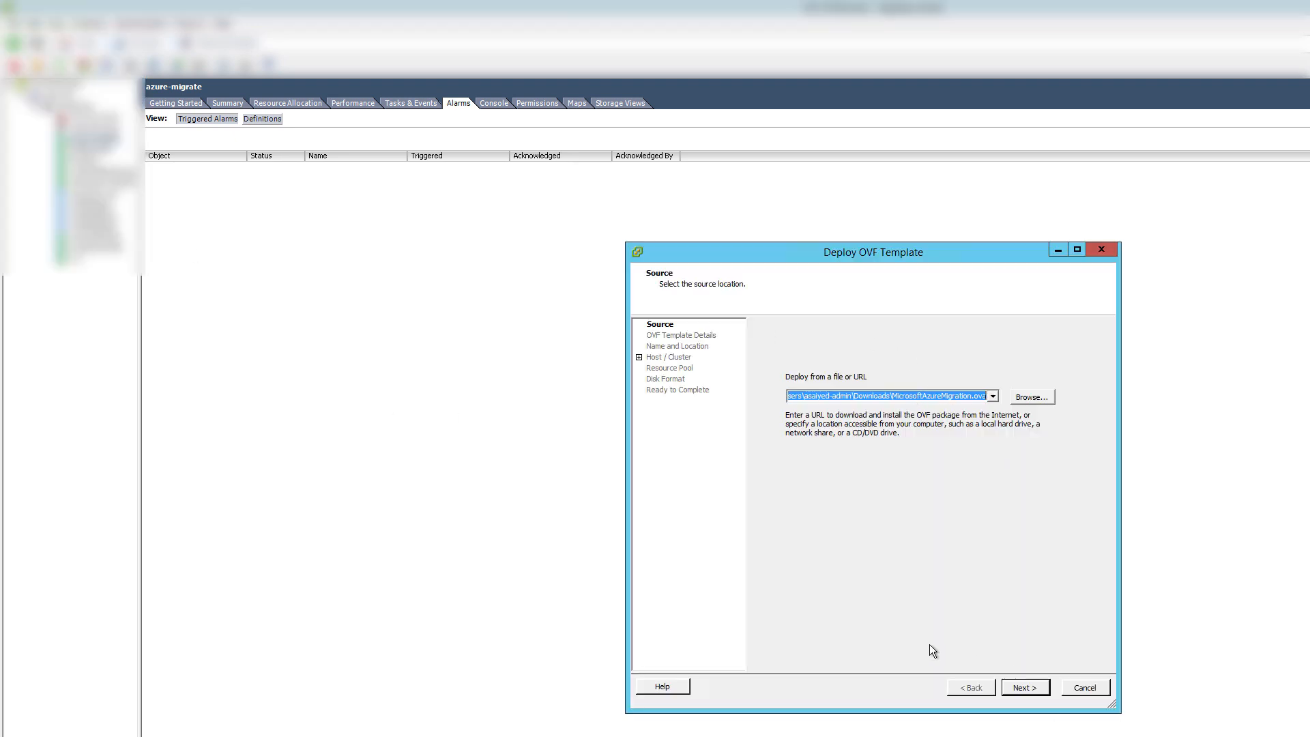
pyautogui.click(1039, 399)
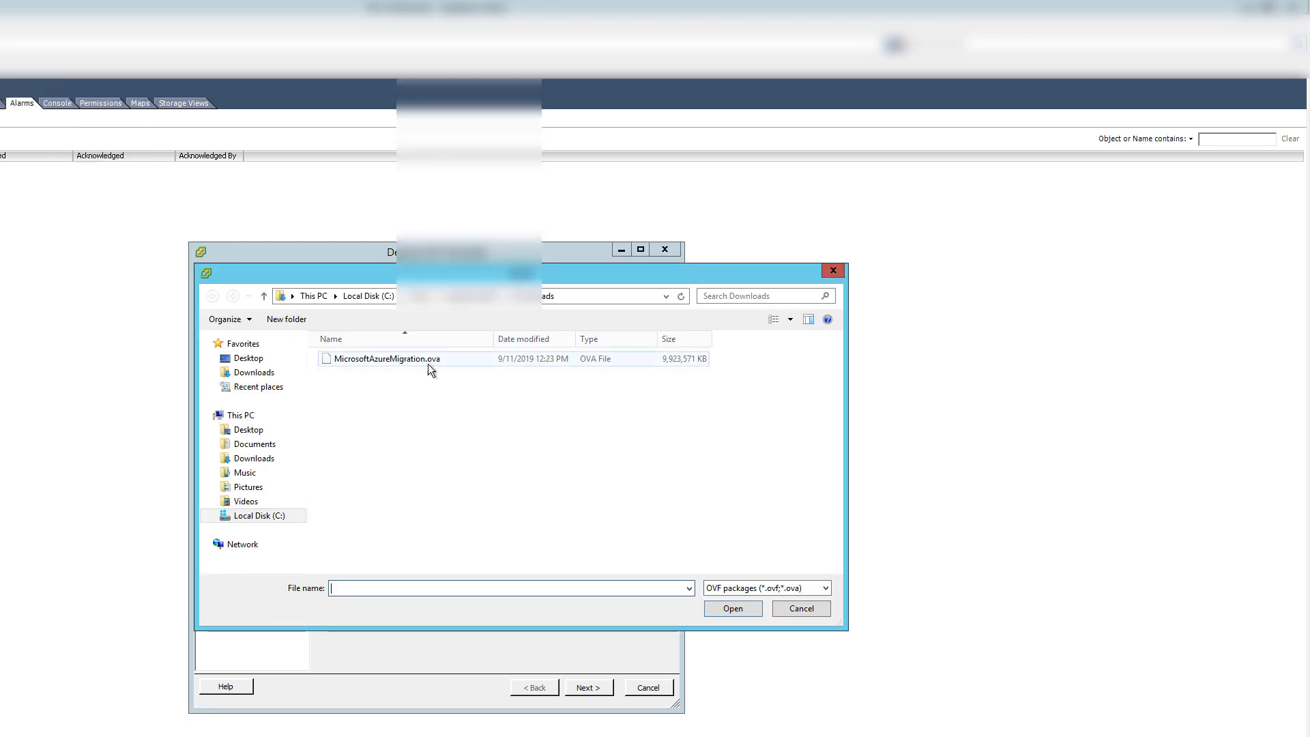
pyautogui.doubleClick(428, 363)
pyautogui.click(590, 687)
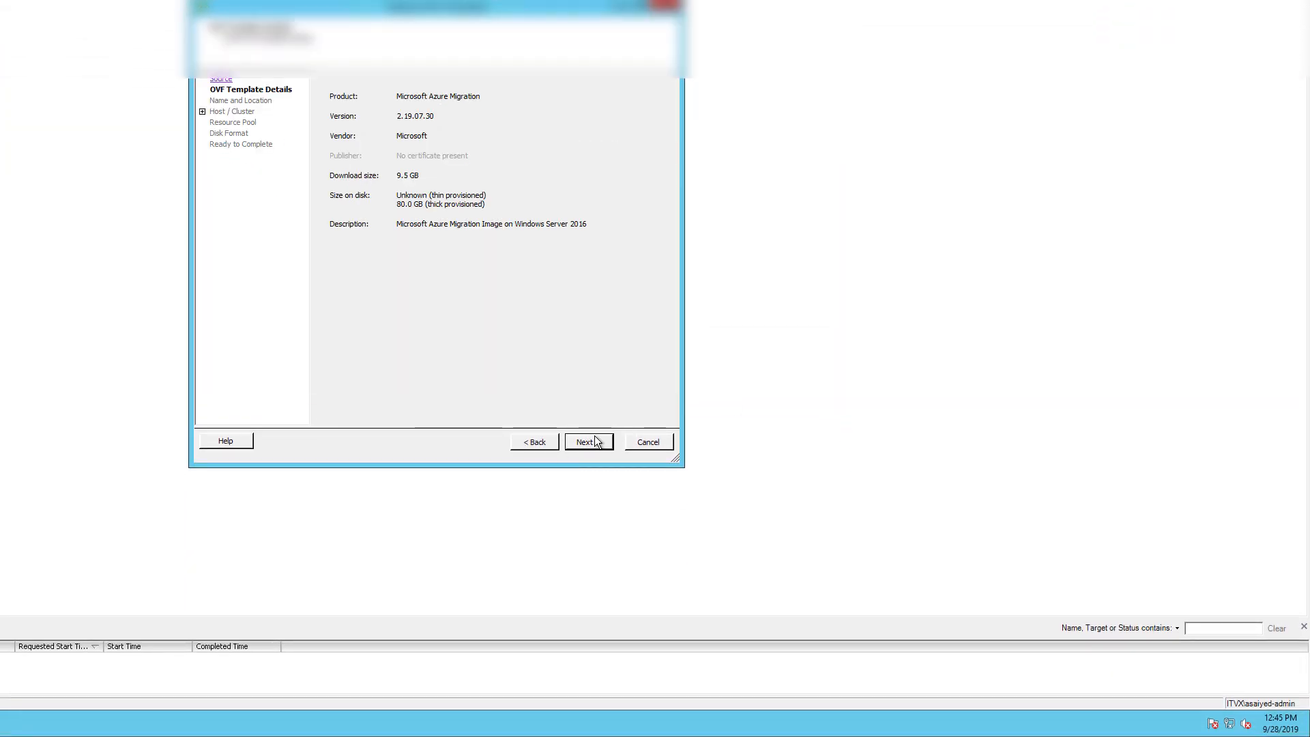
# - Accept the name Microsoft Azure Migration in New Roc and assign the template to host esx2.itvx.local in the Production cluster
pyautogui.click(589, 441)
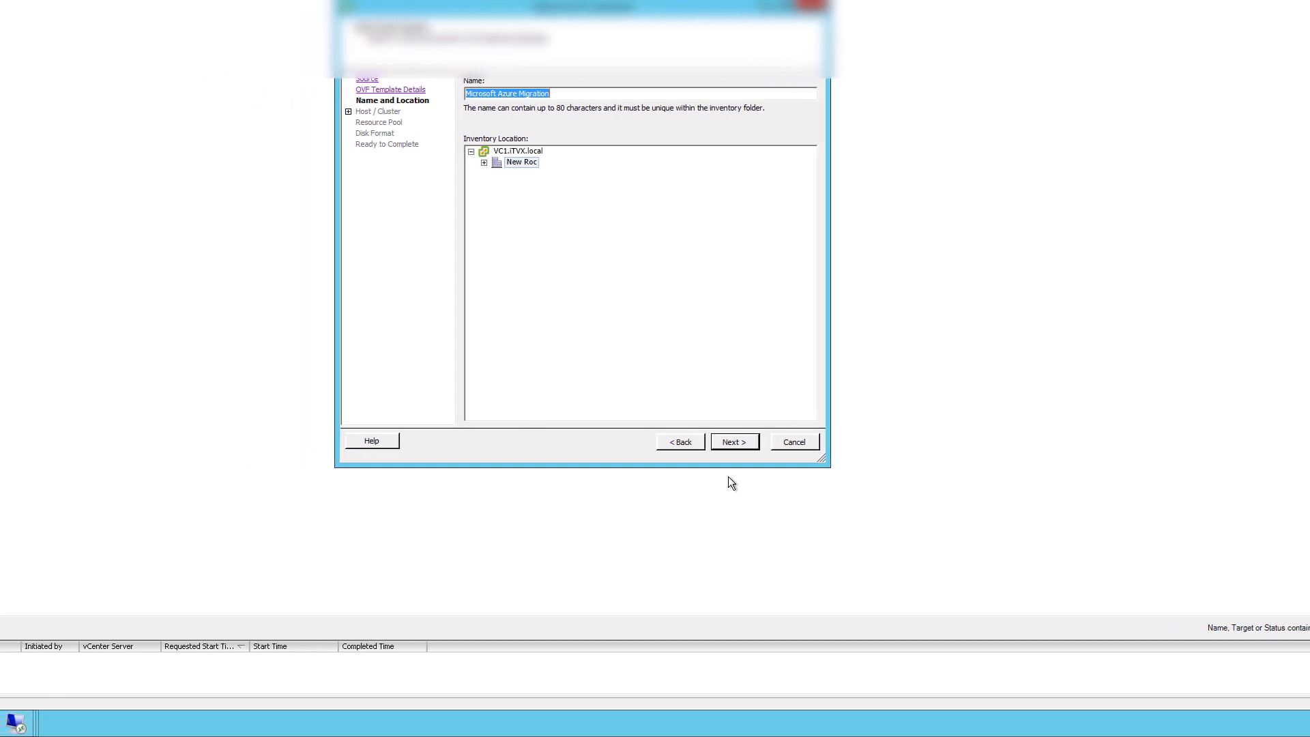
pyautogui.press('Return')
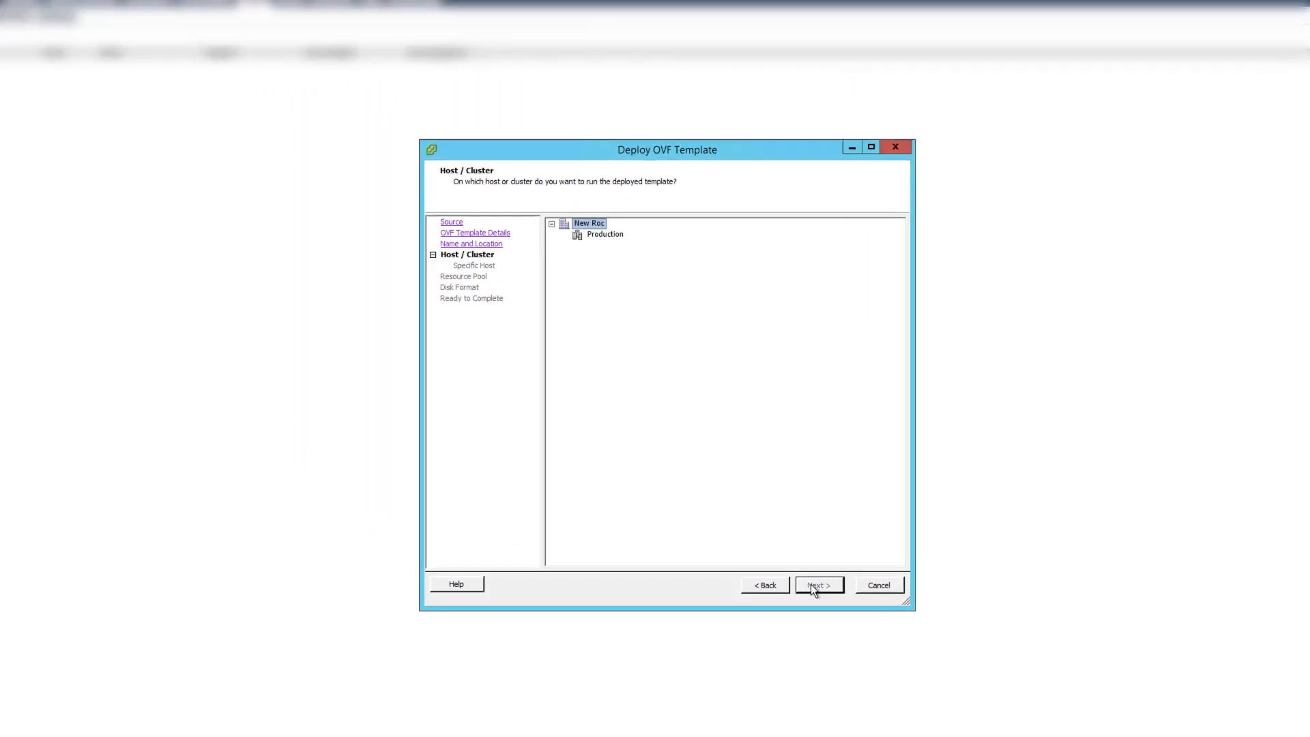
pyautogui.click(520, 90)
pyautogui.click(715, 505)
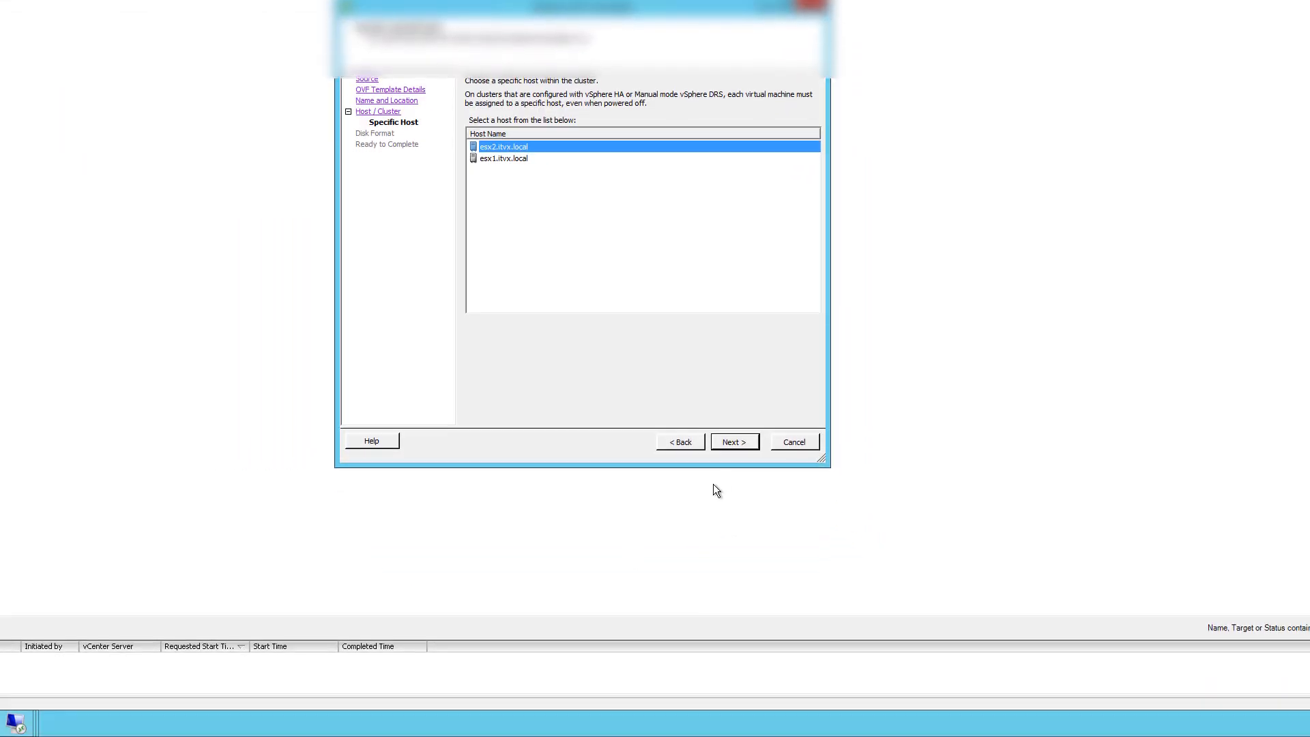
pyautogui.click(591, 442)
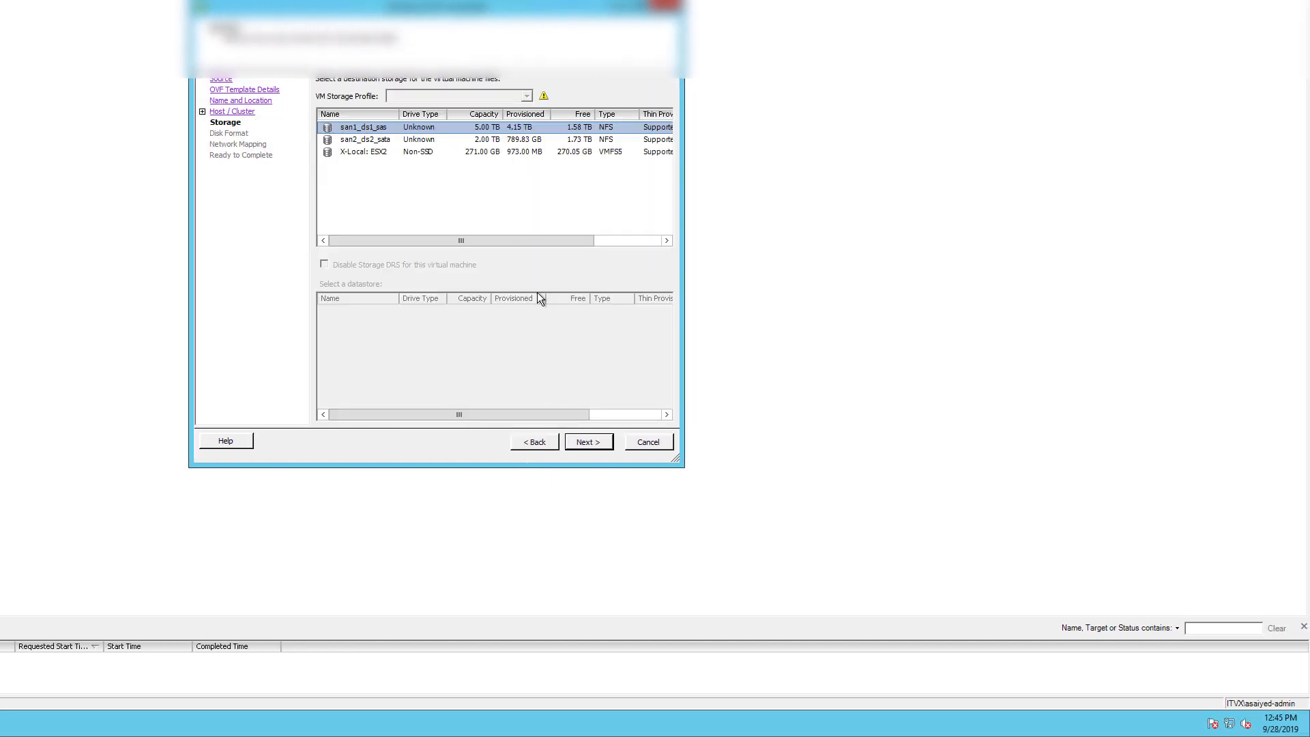
# - Accept datastore san1_ds1_sas, Thin Provision and the 111 Server Network mapping, review the deployment settings, and cancel the template deployment
pyautogui.click(593, 447)
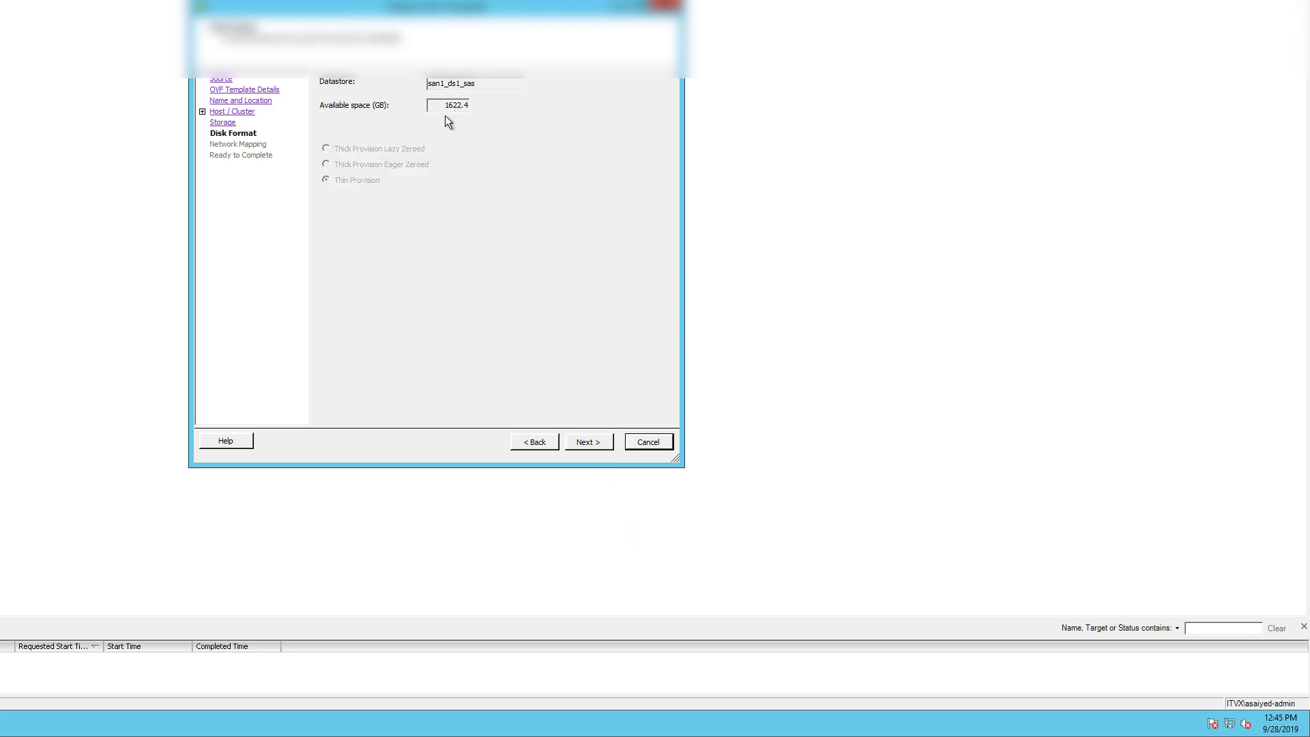
pyautogui.click(601, 443)
pyautogui.click(588, 442)
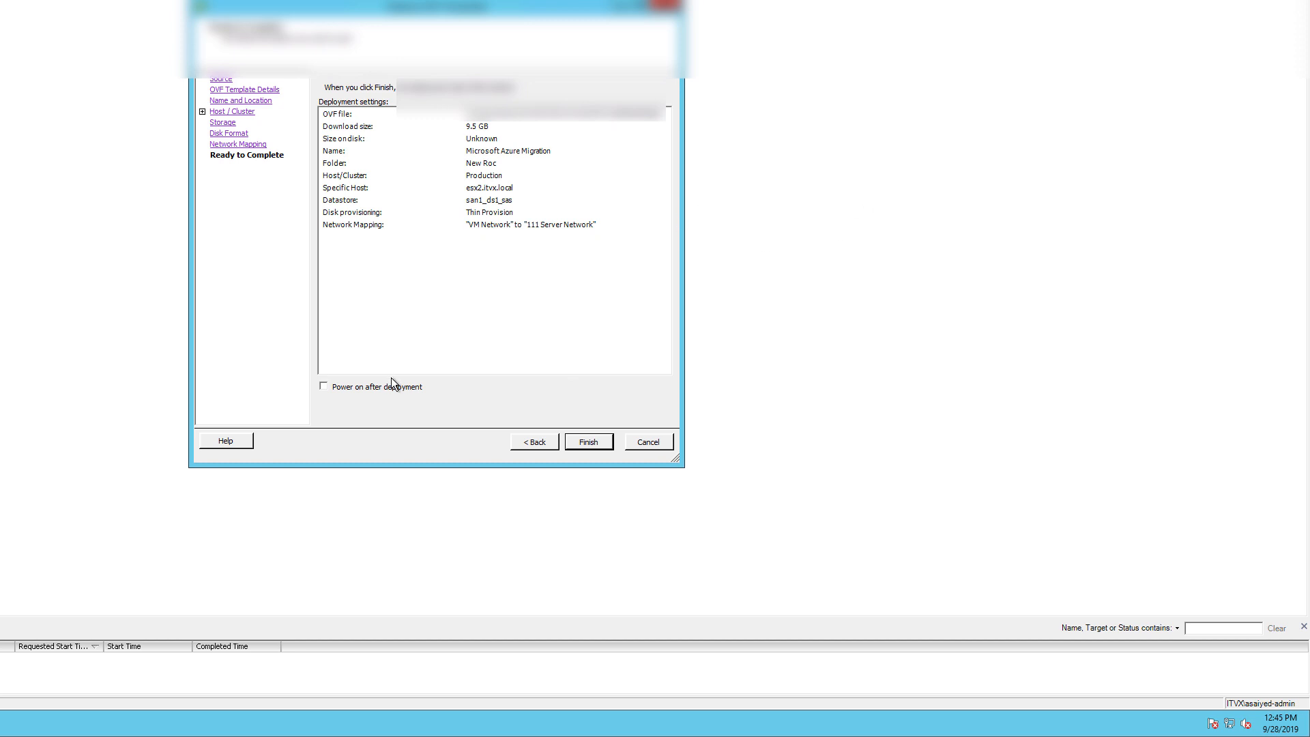
pyautogui.click(652, 445)
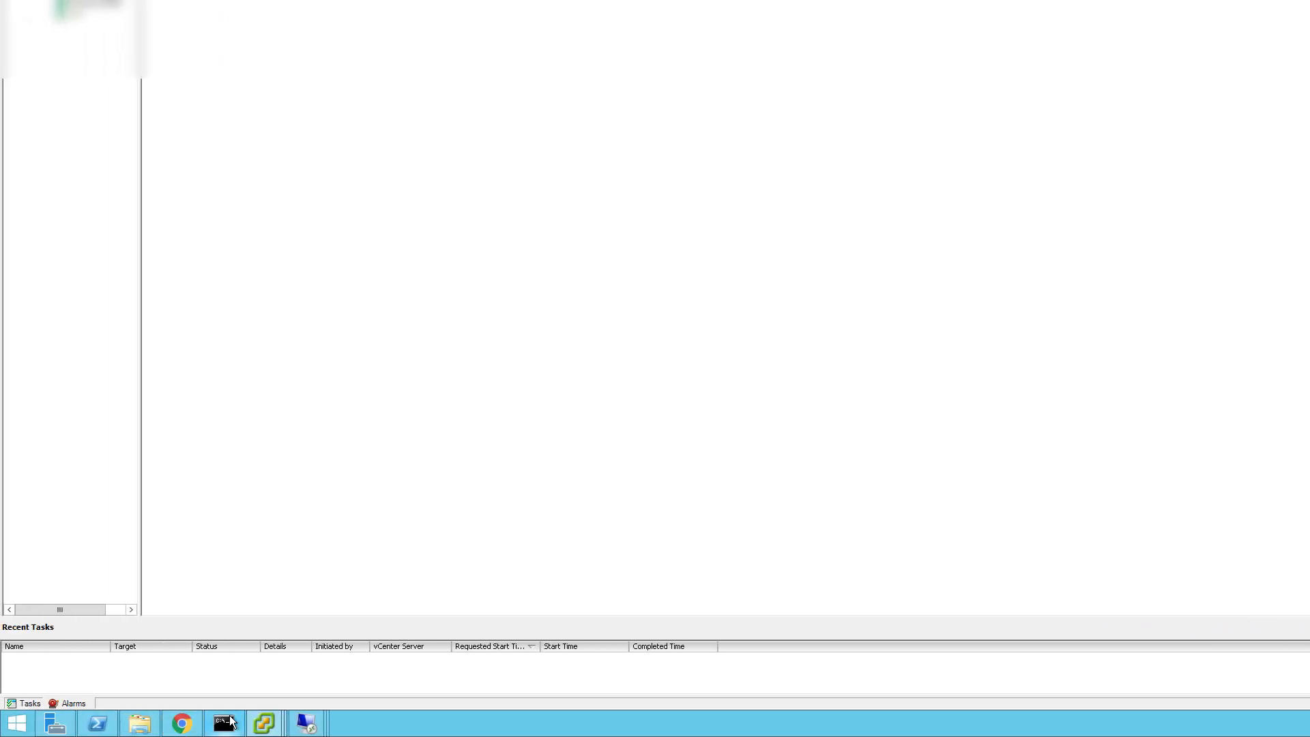
# - Bring up the console of the azure-migrate virtual machine and wake its display
pyautogui.moveTo(264, 722)
pyautogui.click(448, 653)
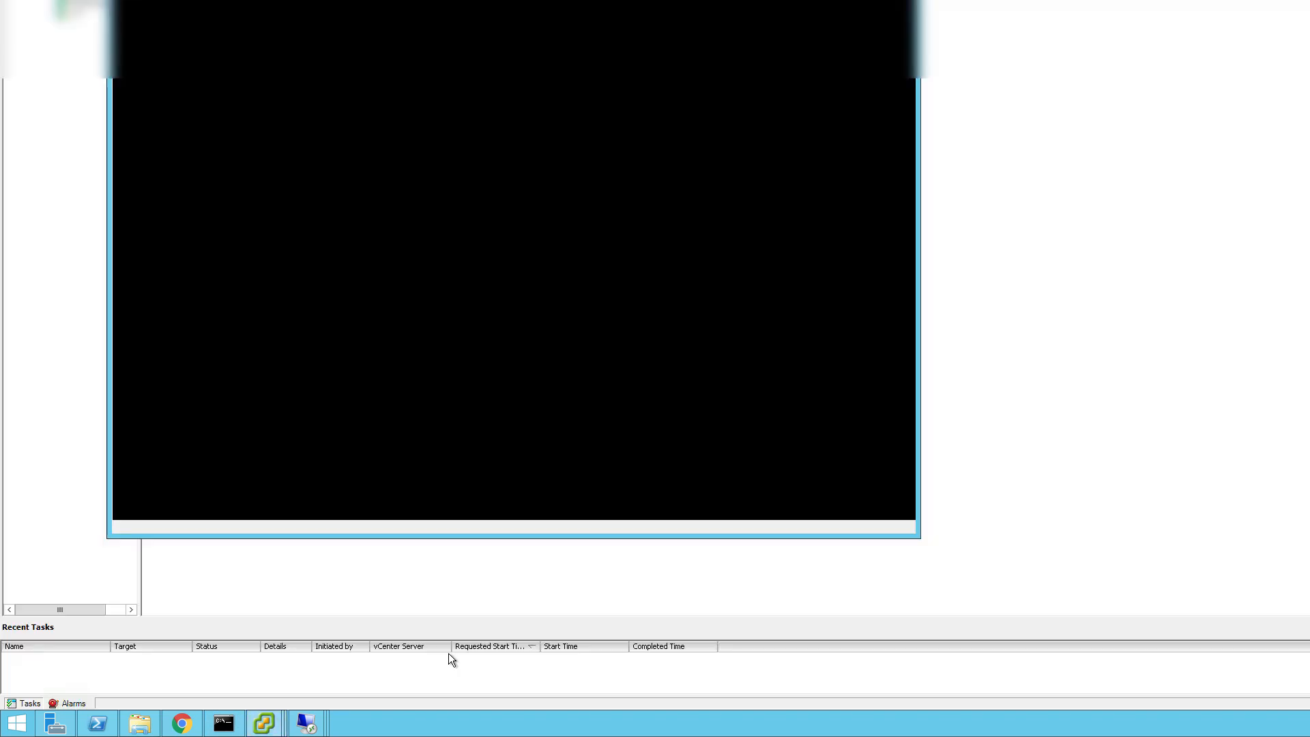
pyautogui.click(448, 402)
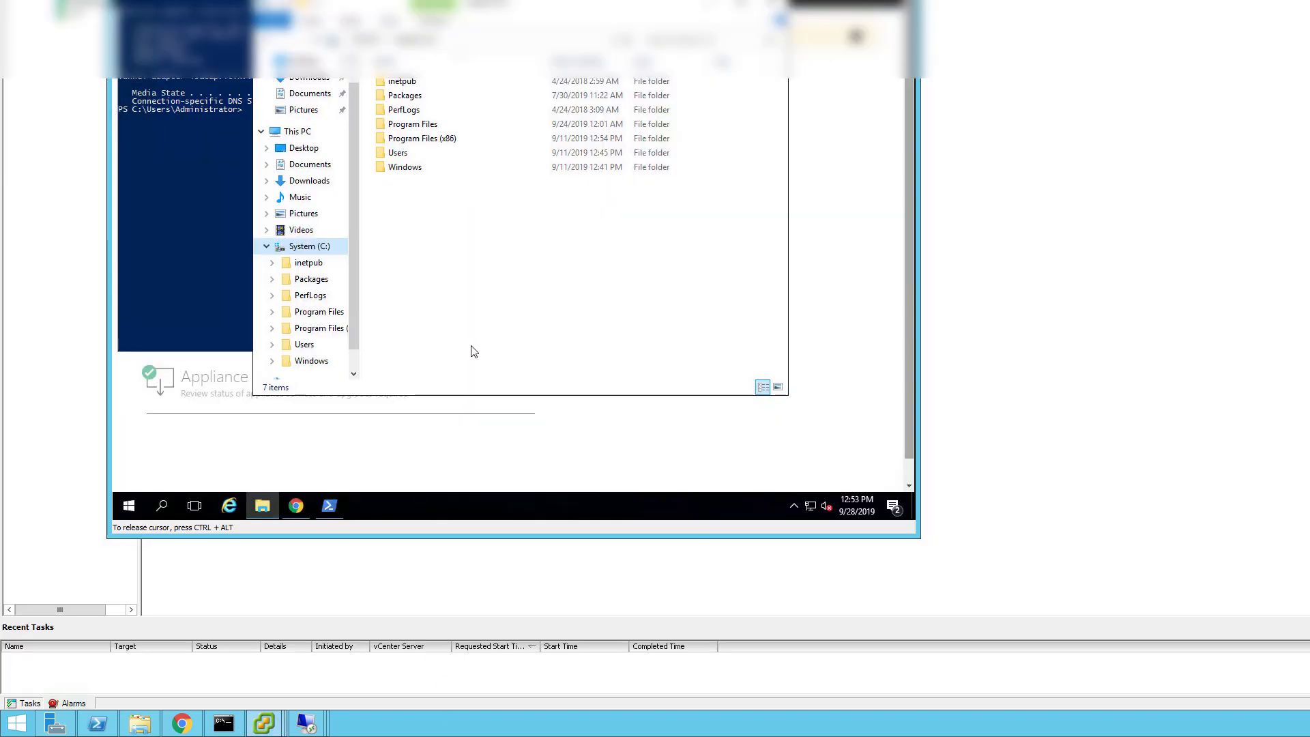
# - Bring up the east-azure-migrate virtual machine's console alongside the azure-migrate console
pyautogui.click(264, 722)
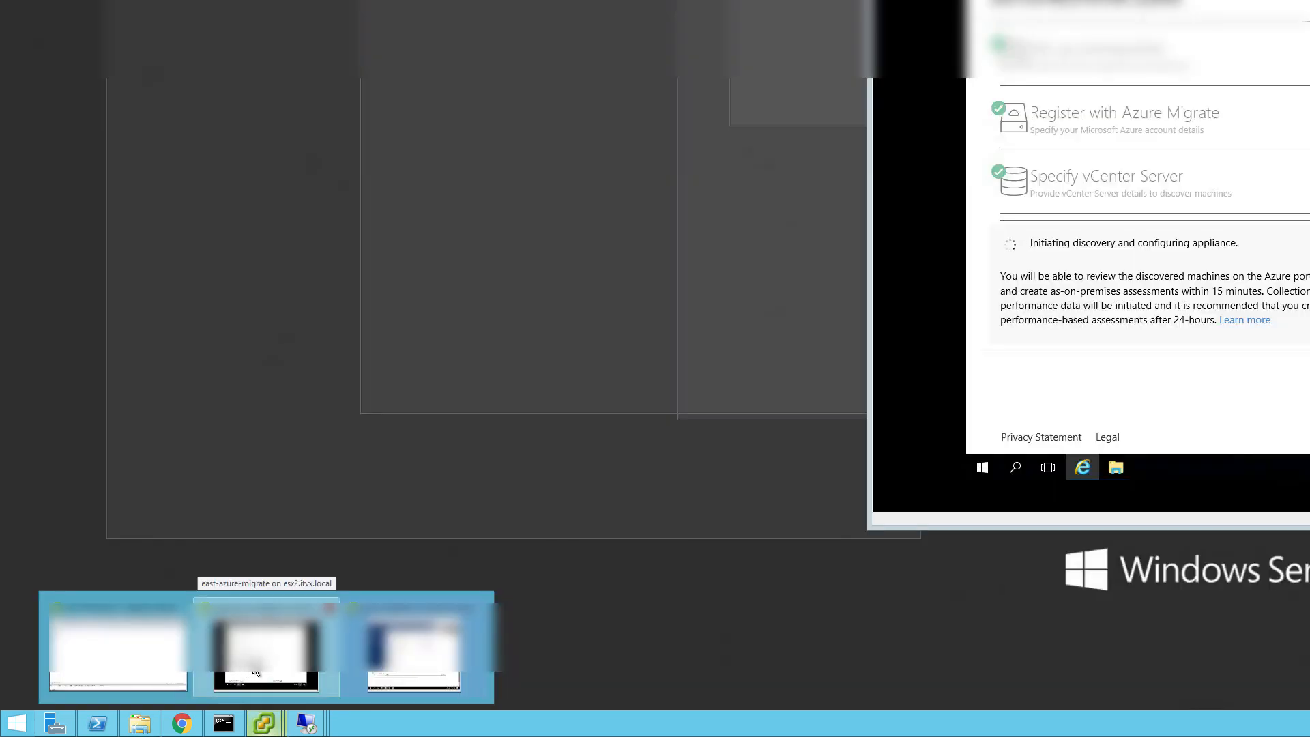
pyautogui.click(245, 671)
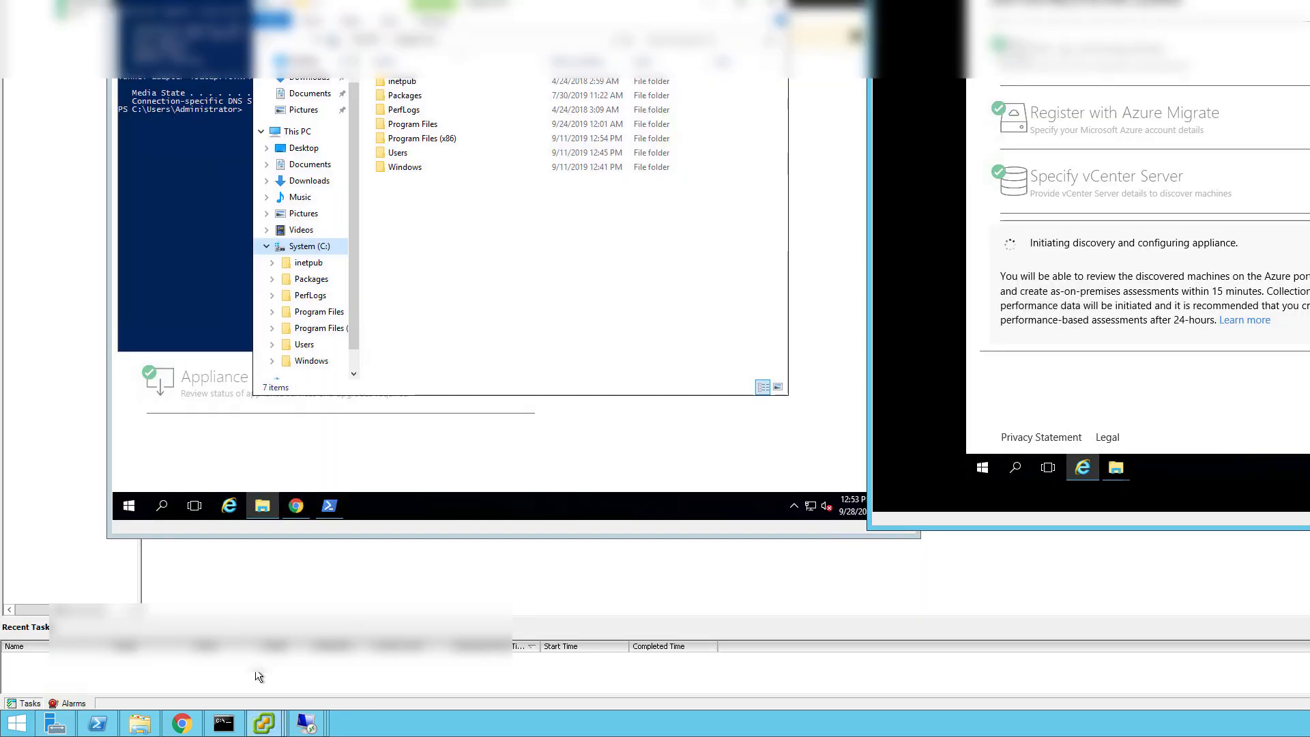
pyautogui.scroll(3, 1126, 204)
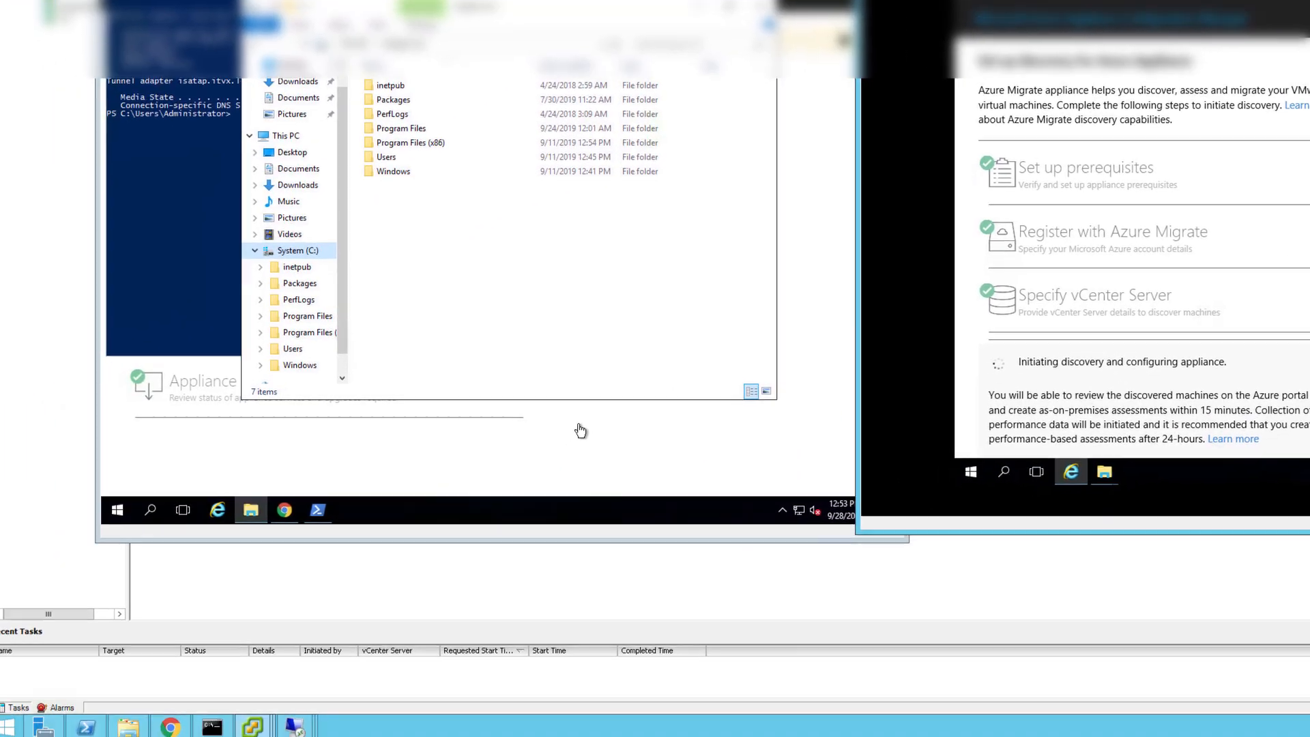
# - Review the appliance configuration page on the azure-migrate virtual machine and minimize its console
pyautogui.click(493, 470)
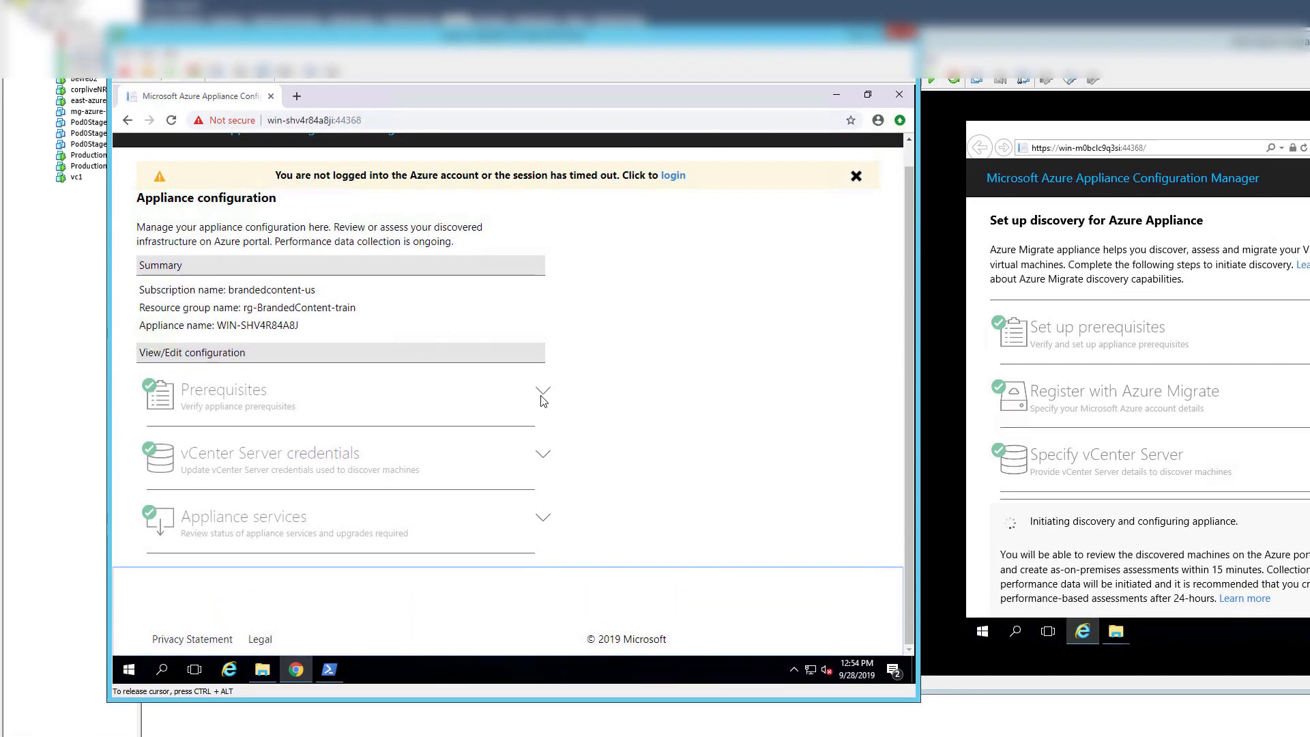
pyautogui.click(541, 396)
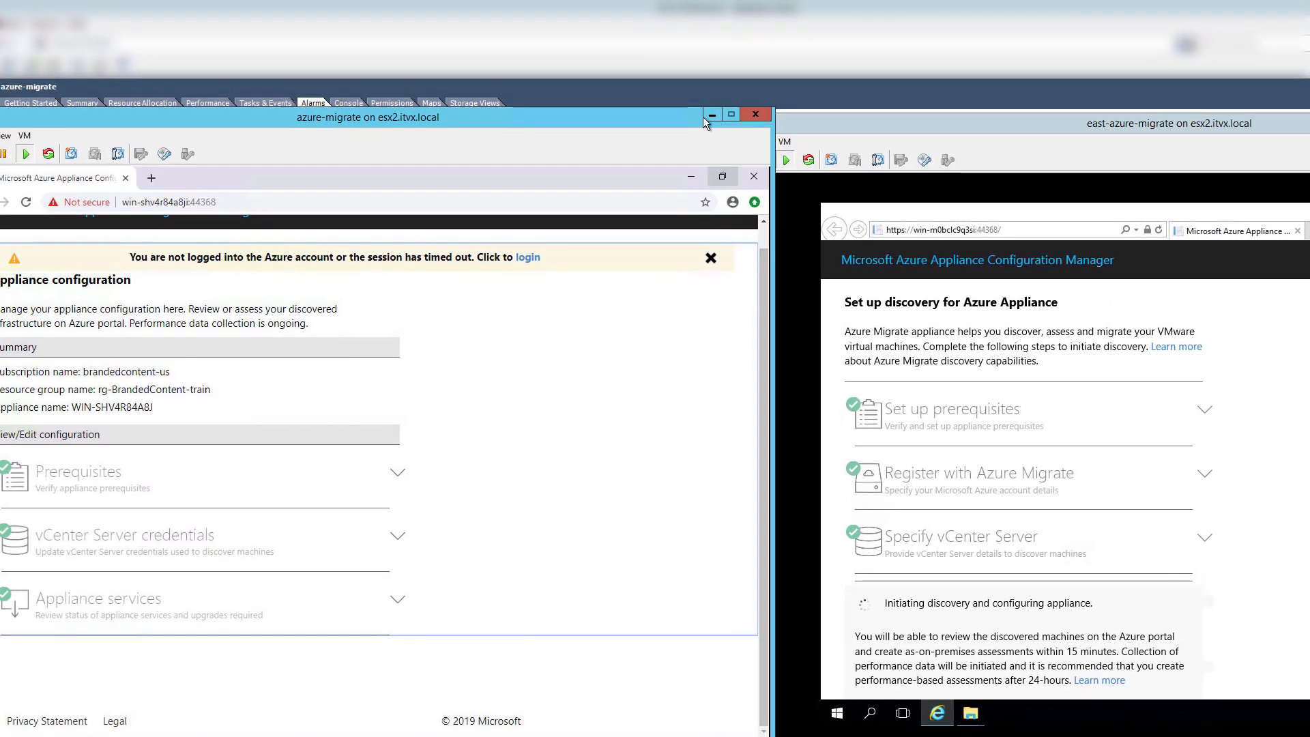
pyautogui.click(703, 117)
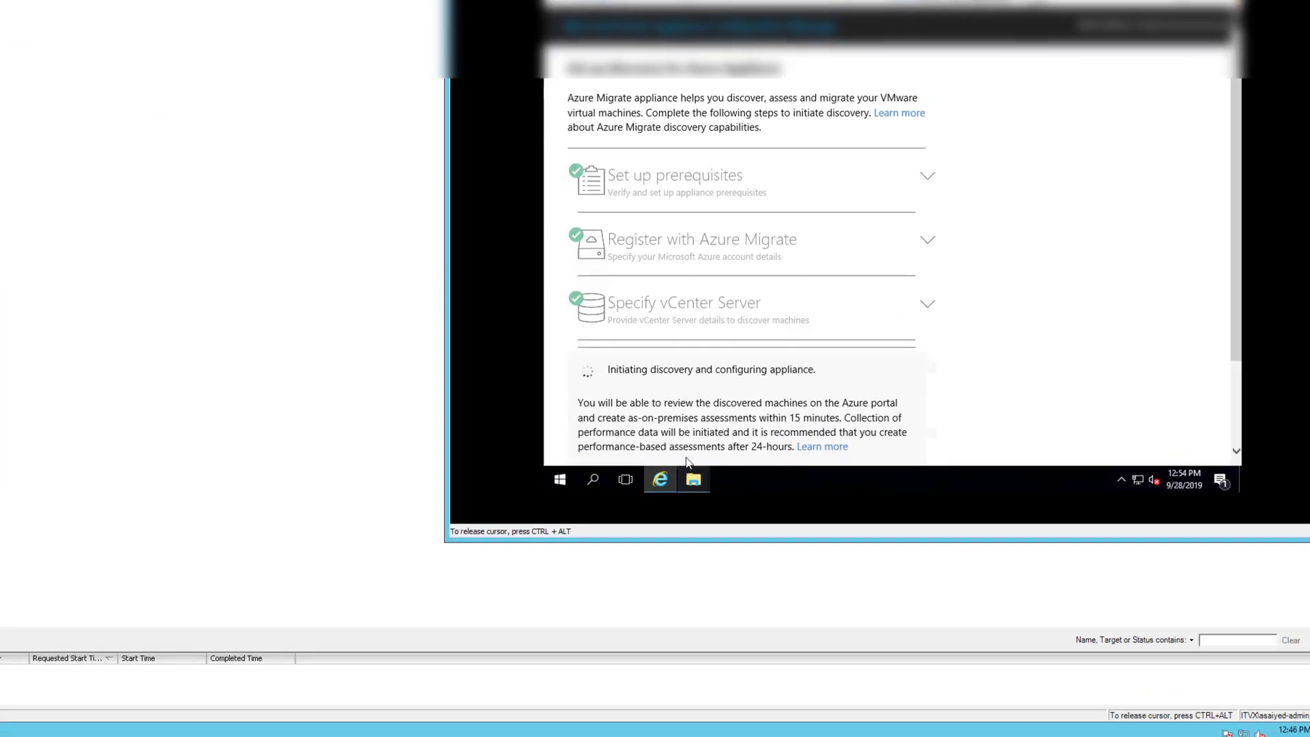
# - Check the VMware Virtual Disk Development Kit folder on east-azure-migrate and return to the appliance discovery setup page
pyautogui.moveTo(942, 689)
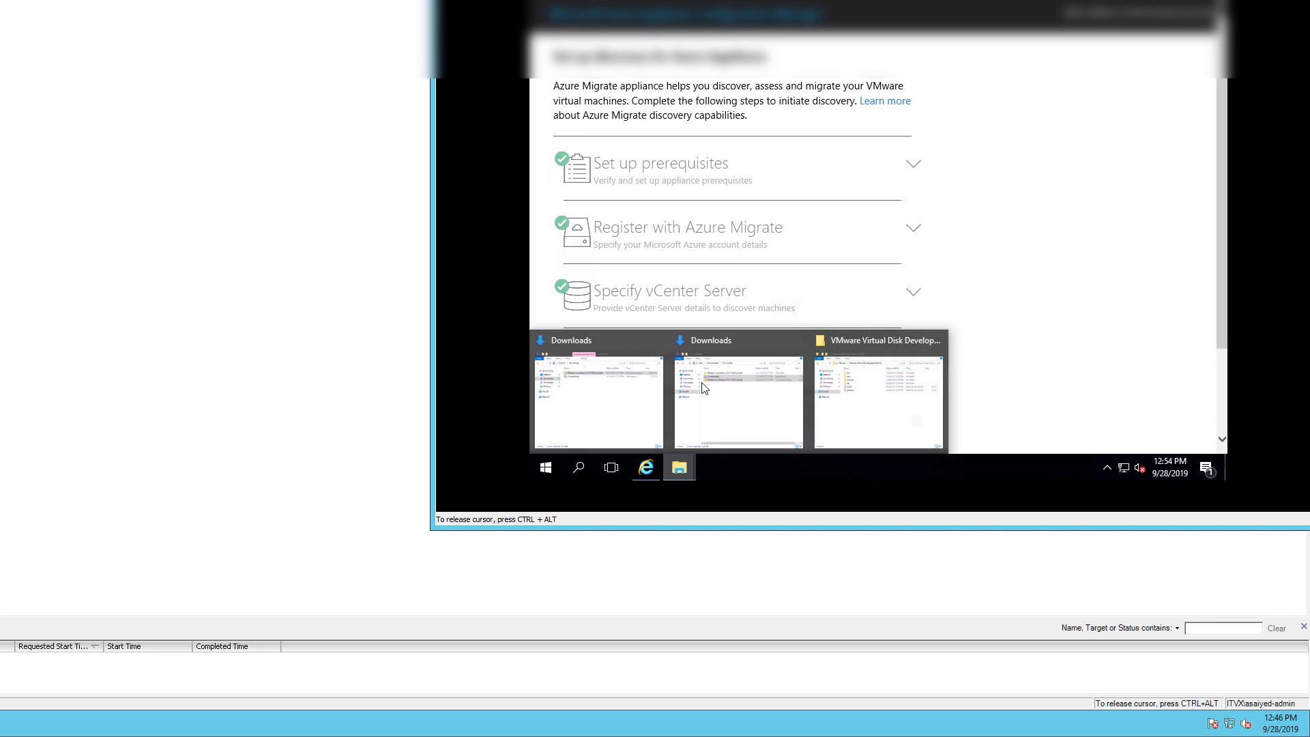
pyautogui.click(826, 406)
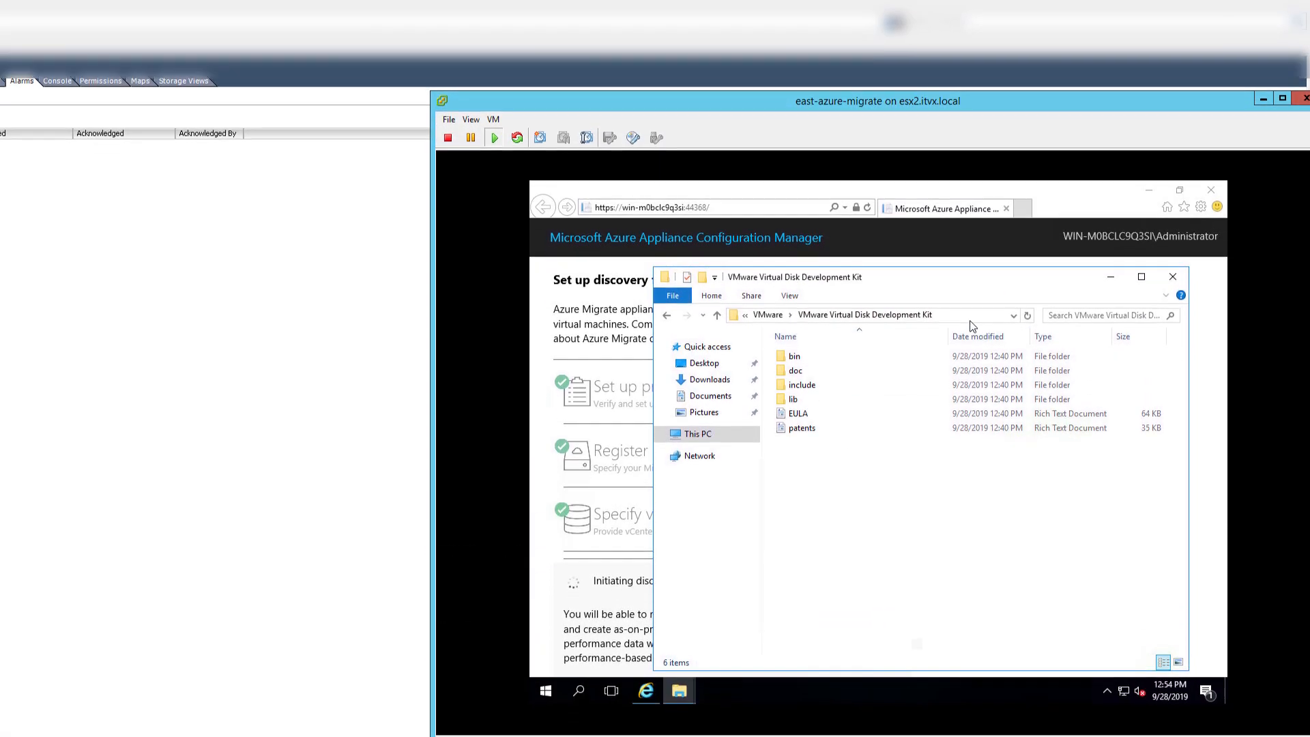
pyautogui.click(971, 155)
pyautogui.click(681, 402)
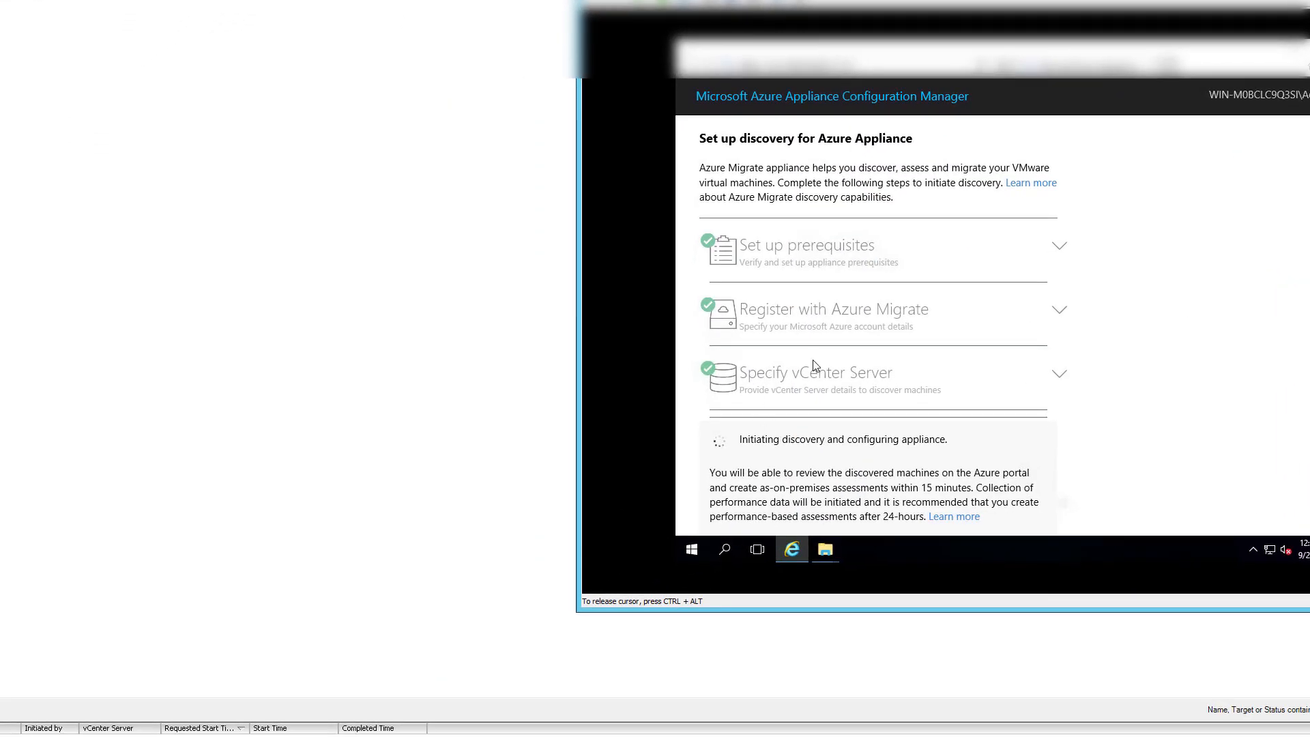
pyautogui.scroll(-3, 959, 411)
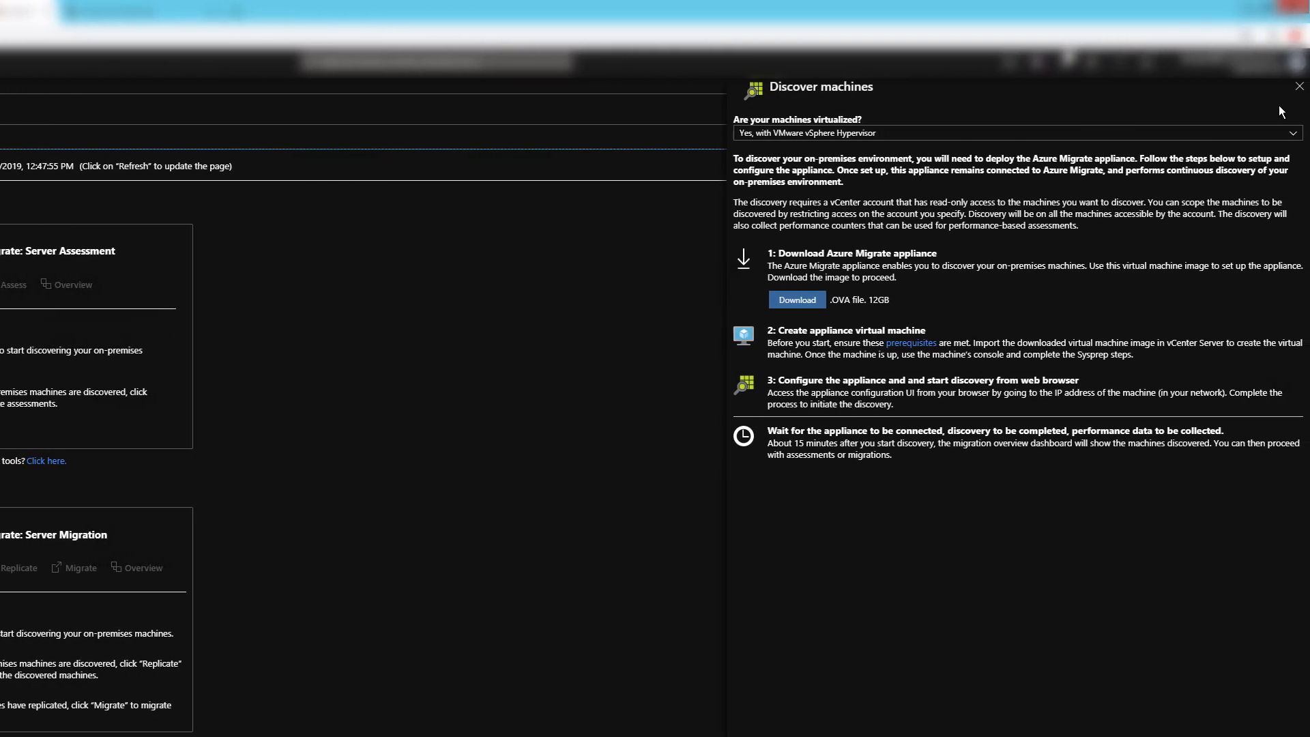
# - Switch to the Azure portal and close the Discover machines pane
pyautogui.click(1293, 92)
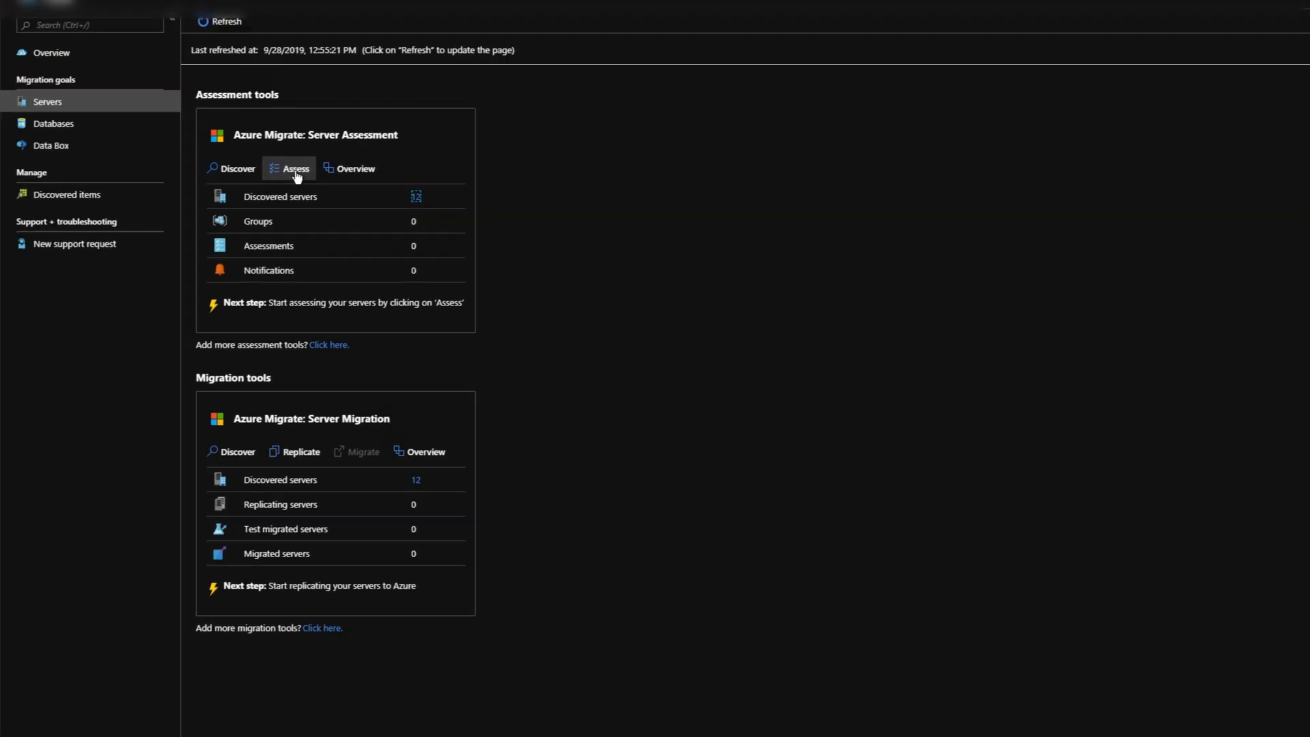
# - Start a server assessment named prod-asses-1 with a new group named prod-group1
pyautogui.click(296, 170)
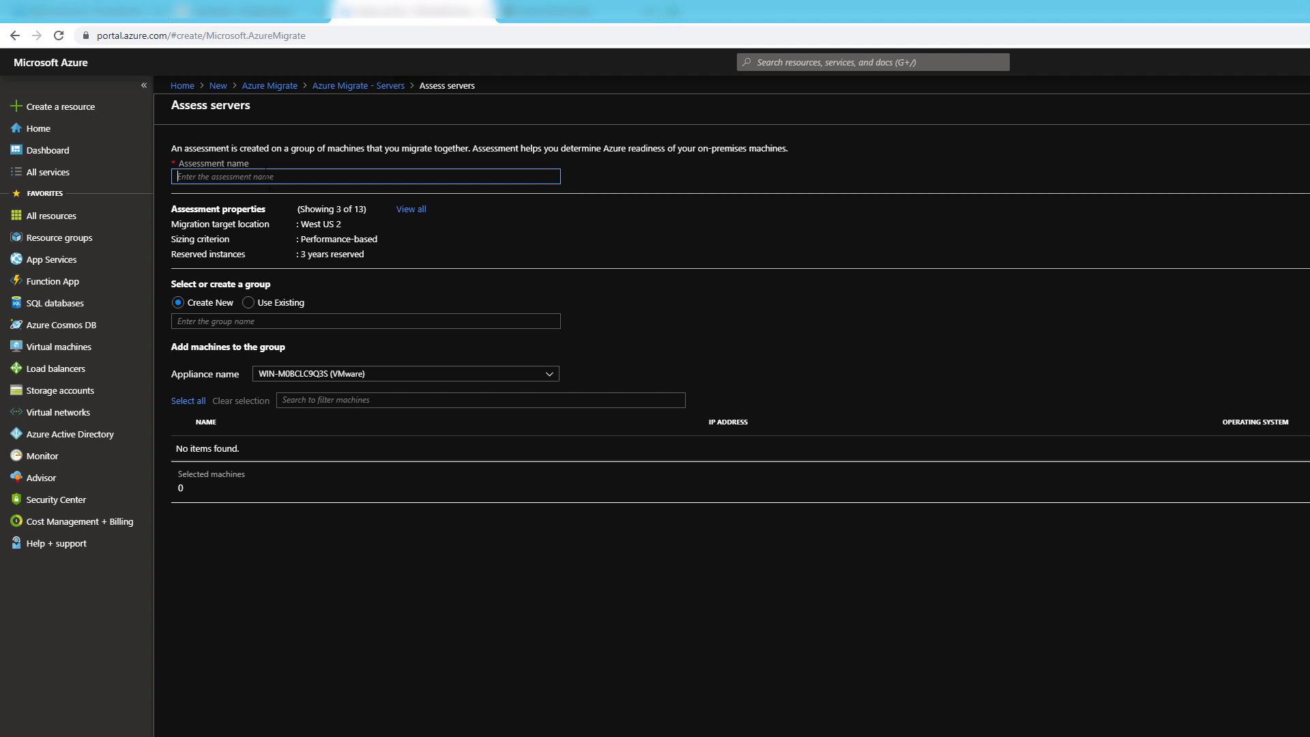
pyautogui.write('prod-asses-1')
pyautogui.press('Tab')
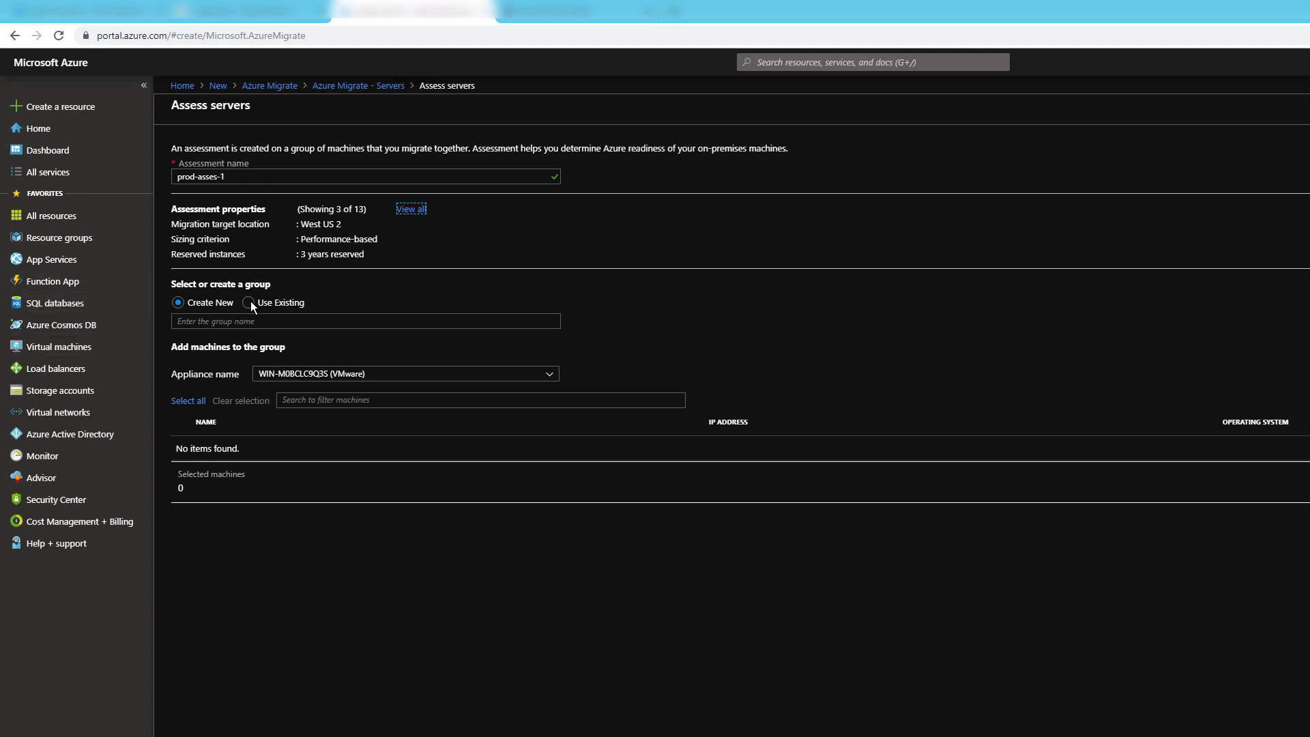
pyautogui.click(252, 320)
pyautogui.write('prod-group1')
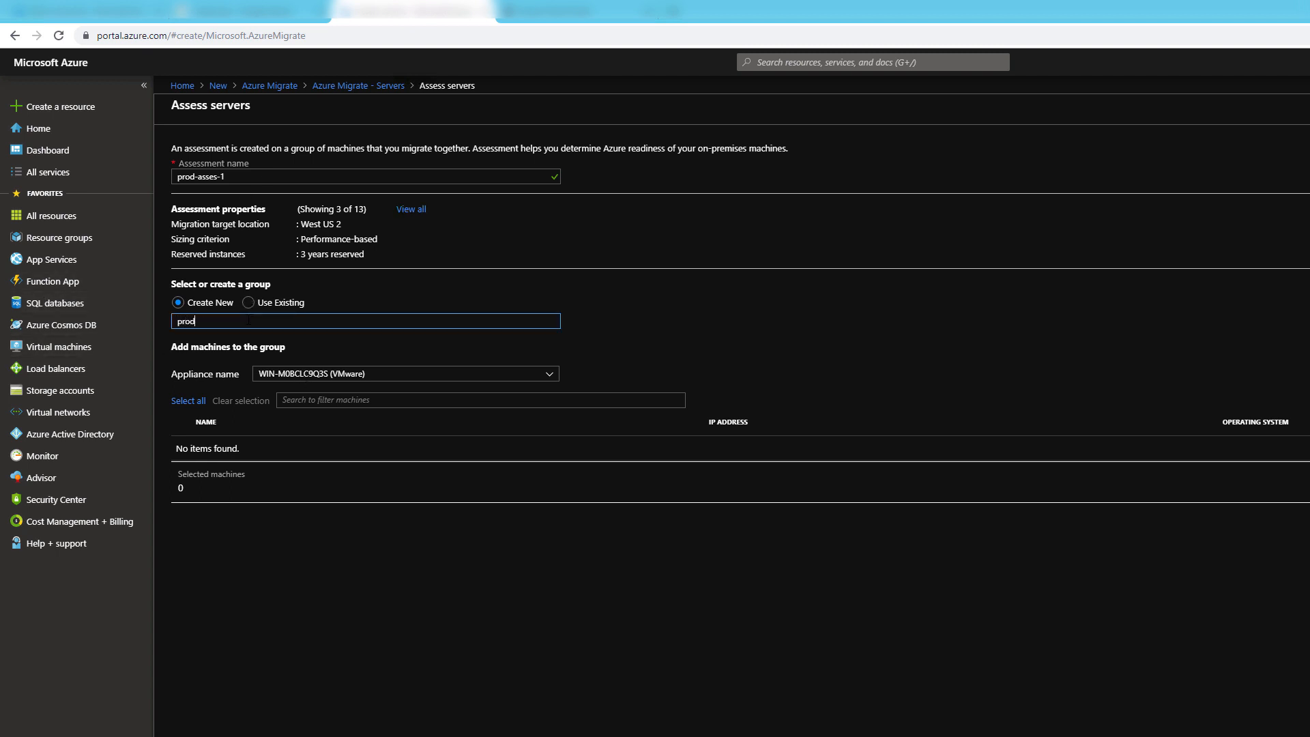
# - Check the assessment's appliance selection and the discovery progress on the east-azure-migrate console, and abandon the assessment form
pyautogui.click(341, 375)
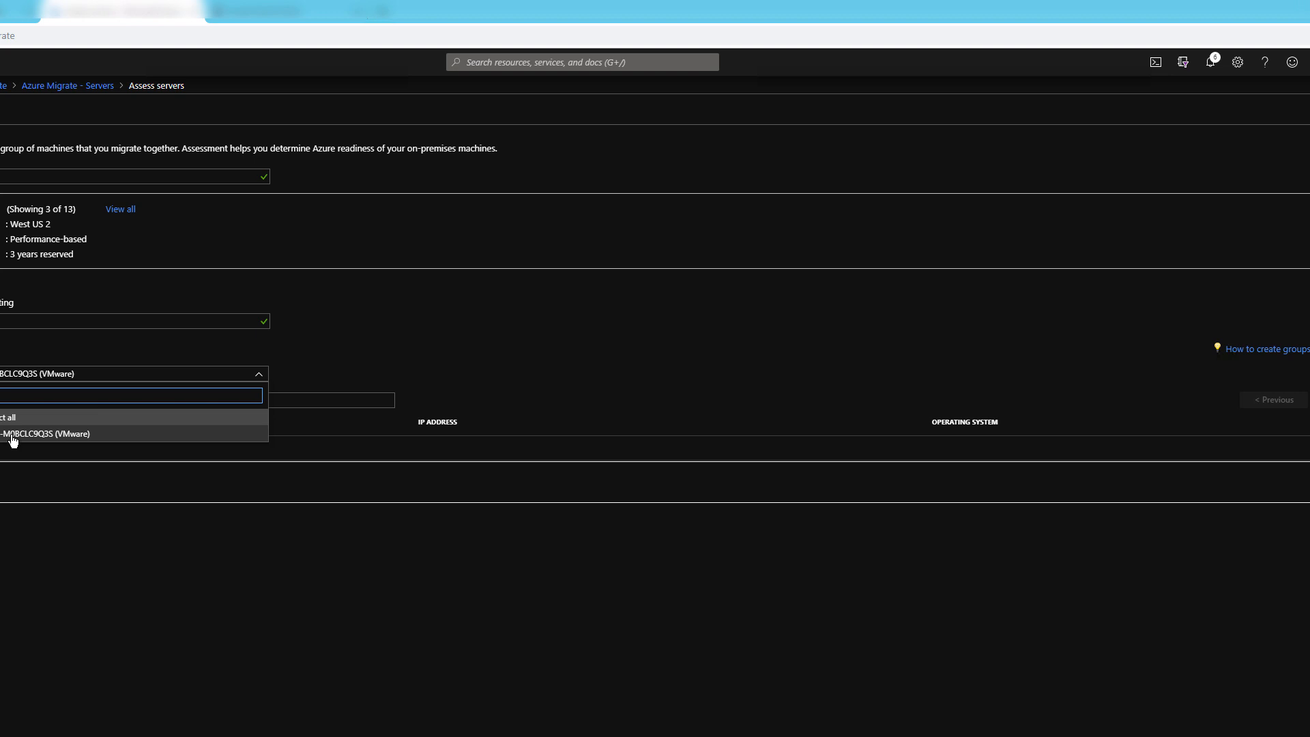
pyautogui.hotkey('alt', 'Tab')
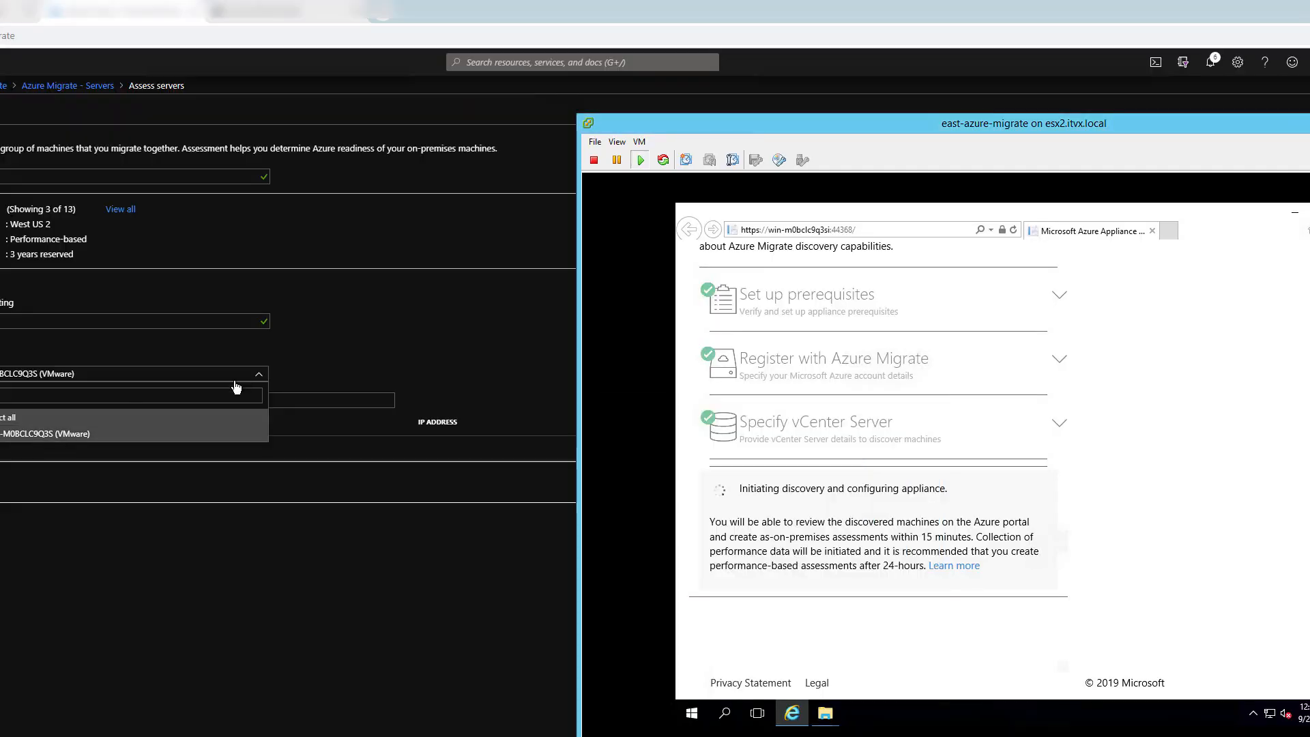
pyautogui.scroll(3, 1087, 413)
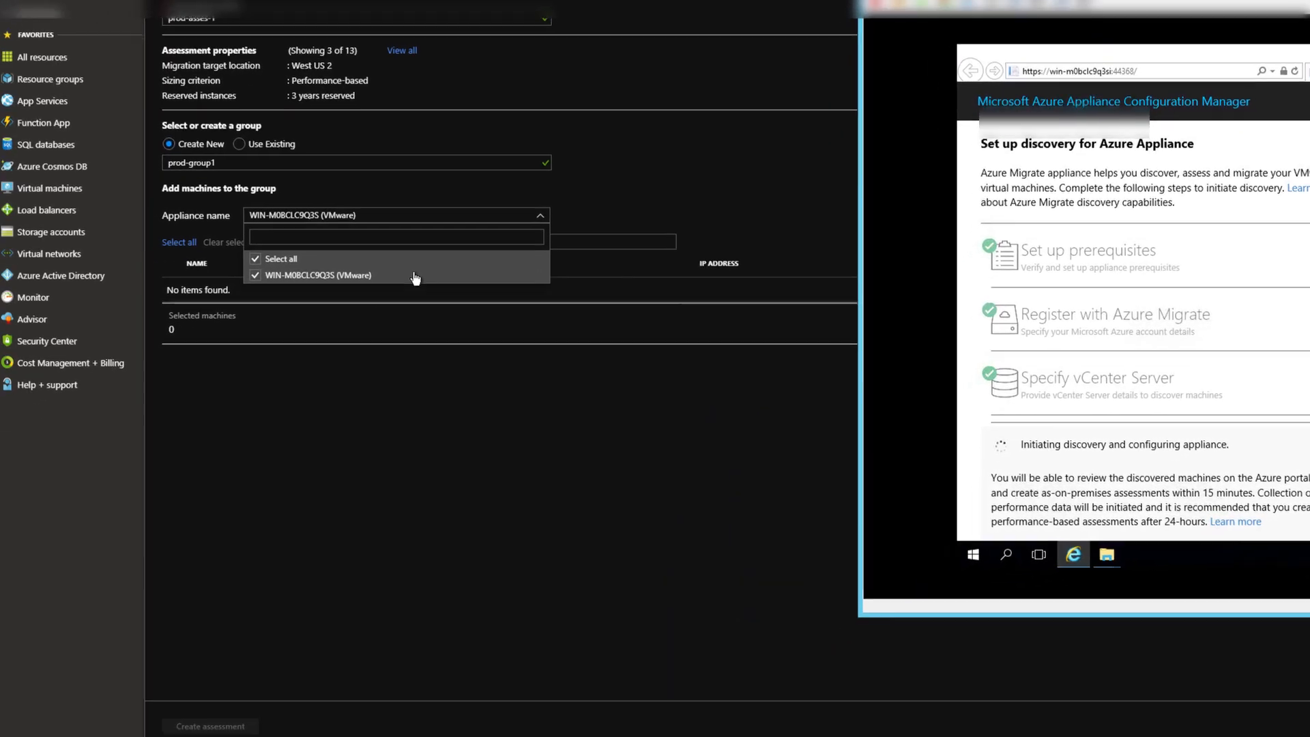
pyautogui.click(376, 383)
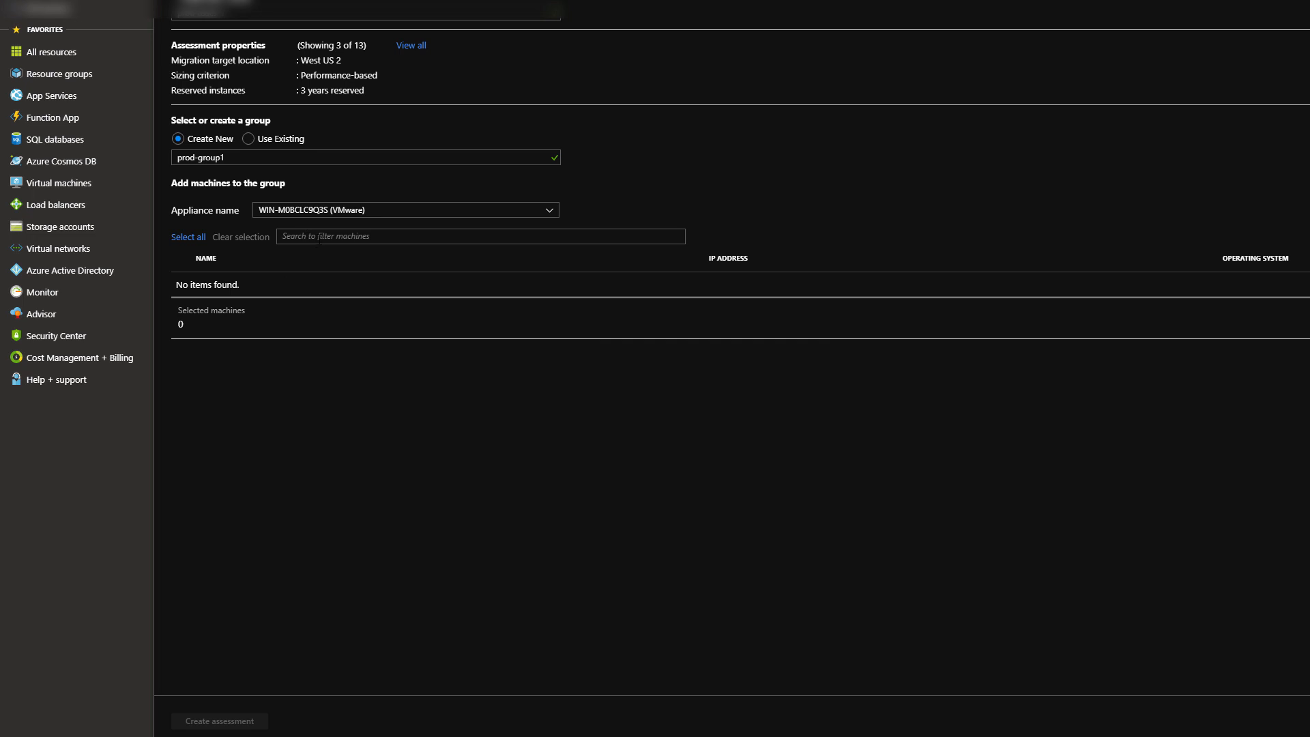
pyautogui.click(1300, 91)
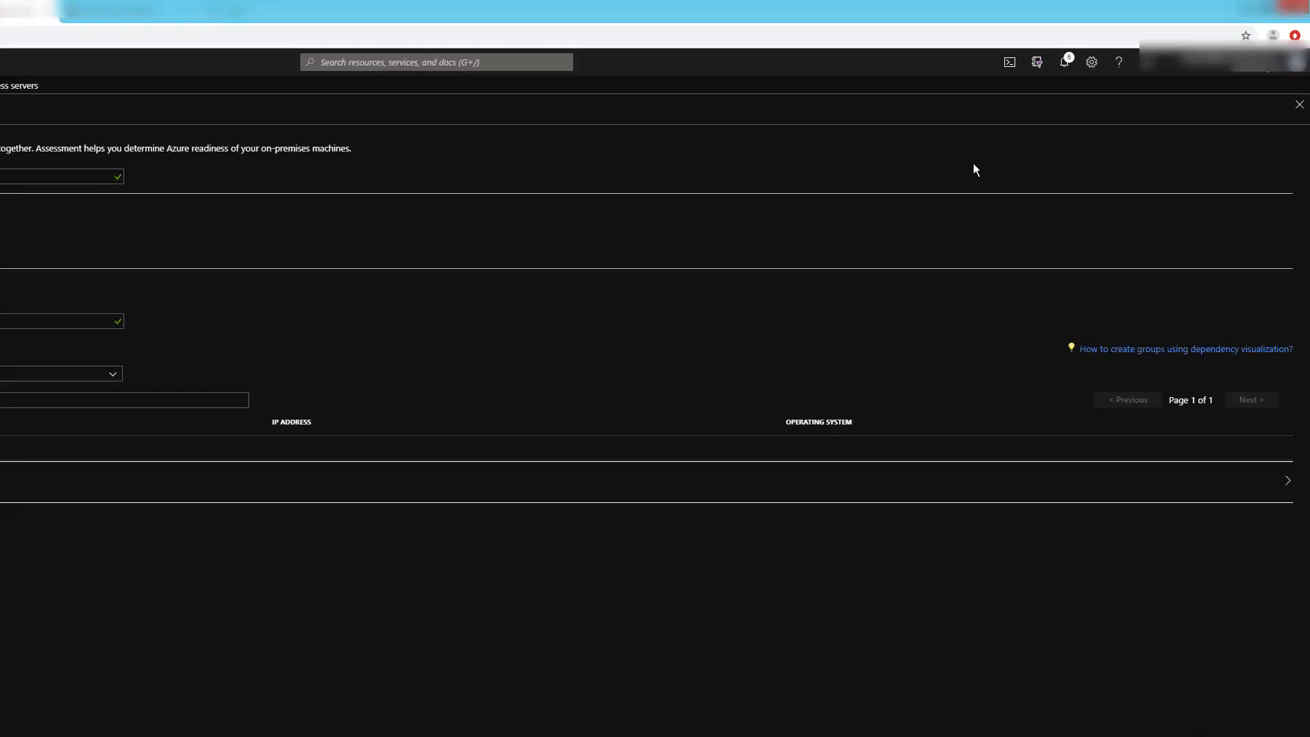
pyautogui.click(358, 85)
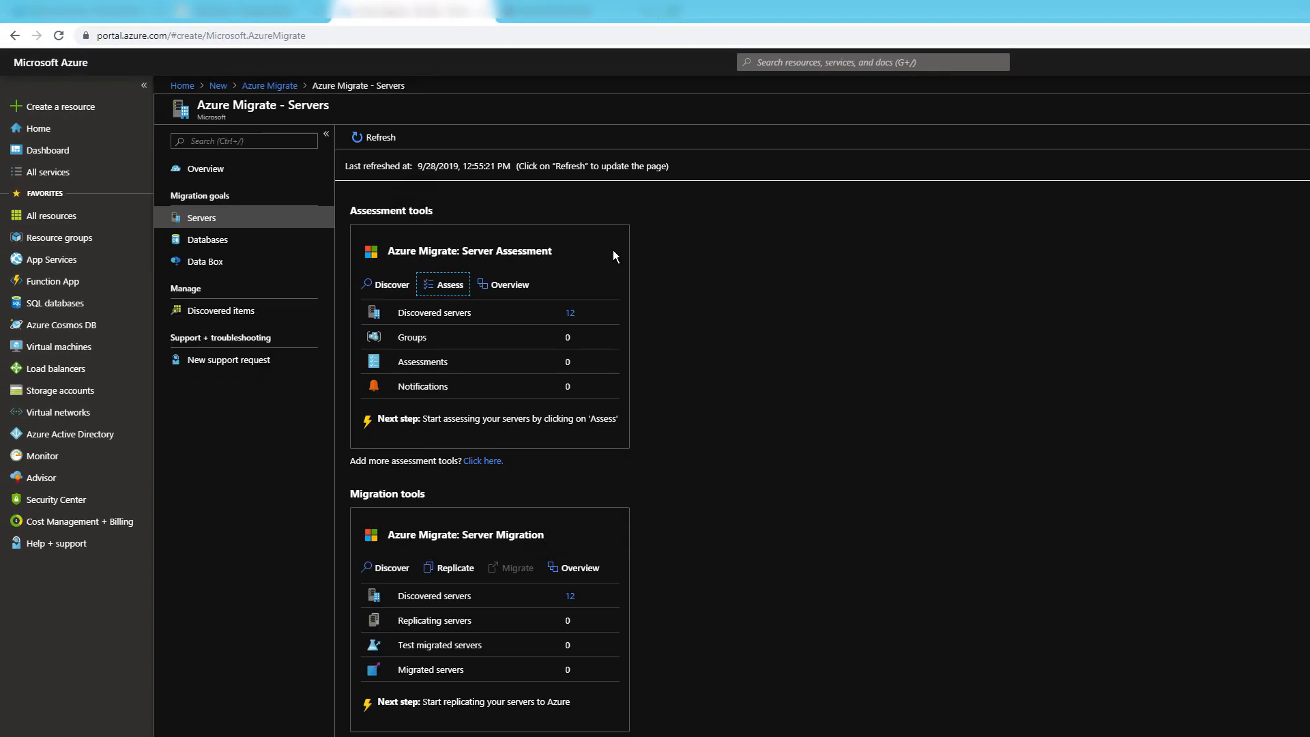
# - Refresh the Azure Migrate servers overview and start a server assessment named prod-assess-1
pyautogui.click(382, 137)
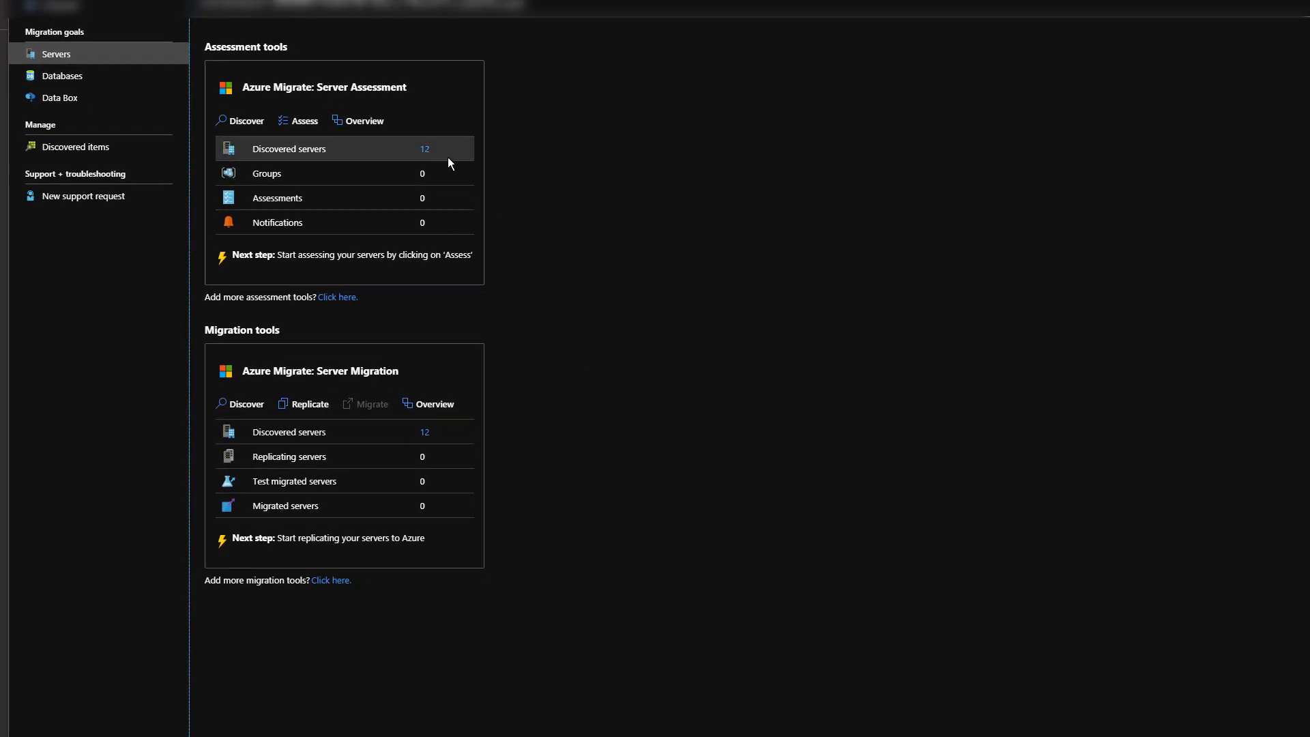
pyautogui.click(302, 121)
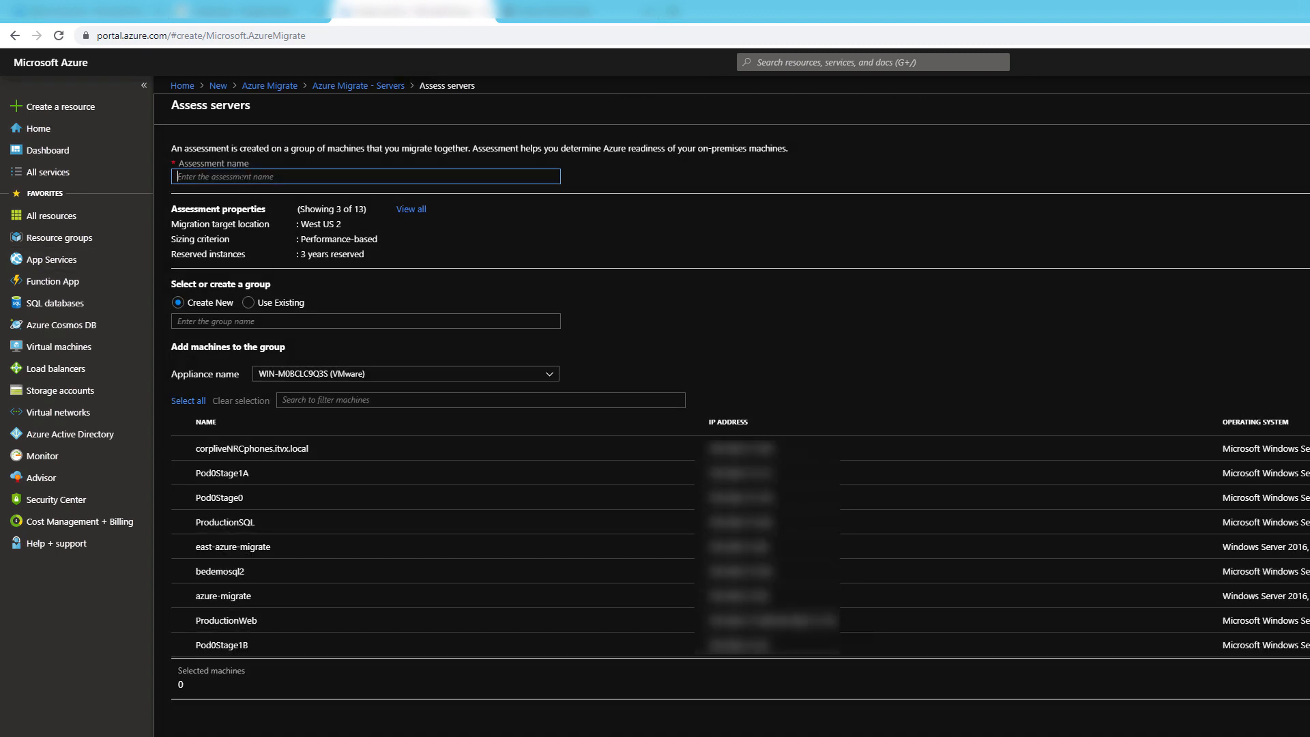
pyautogui.write('ass')
pyautogui.press('BackSpace')
pyautogui.press('BackSpace')
pyautogui.press('BackSpace')
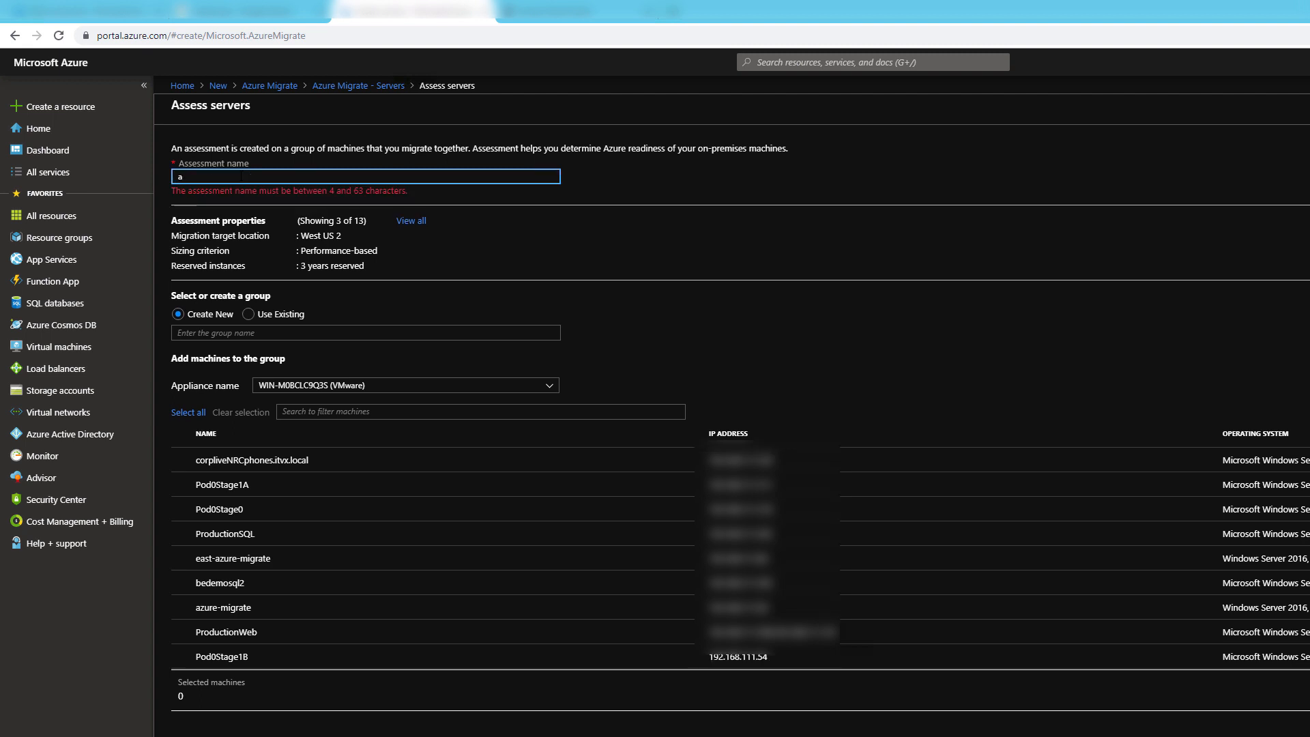
pyautogui.write('prod-assess-1')
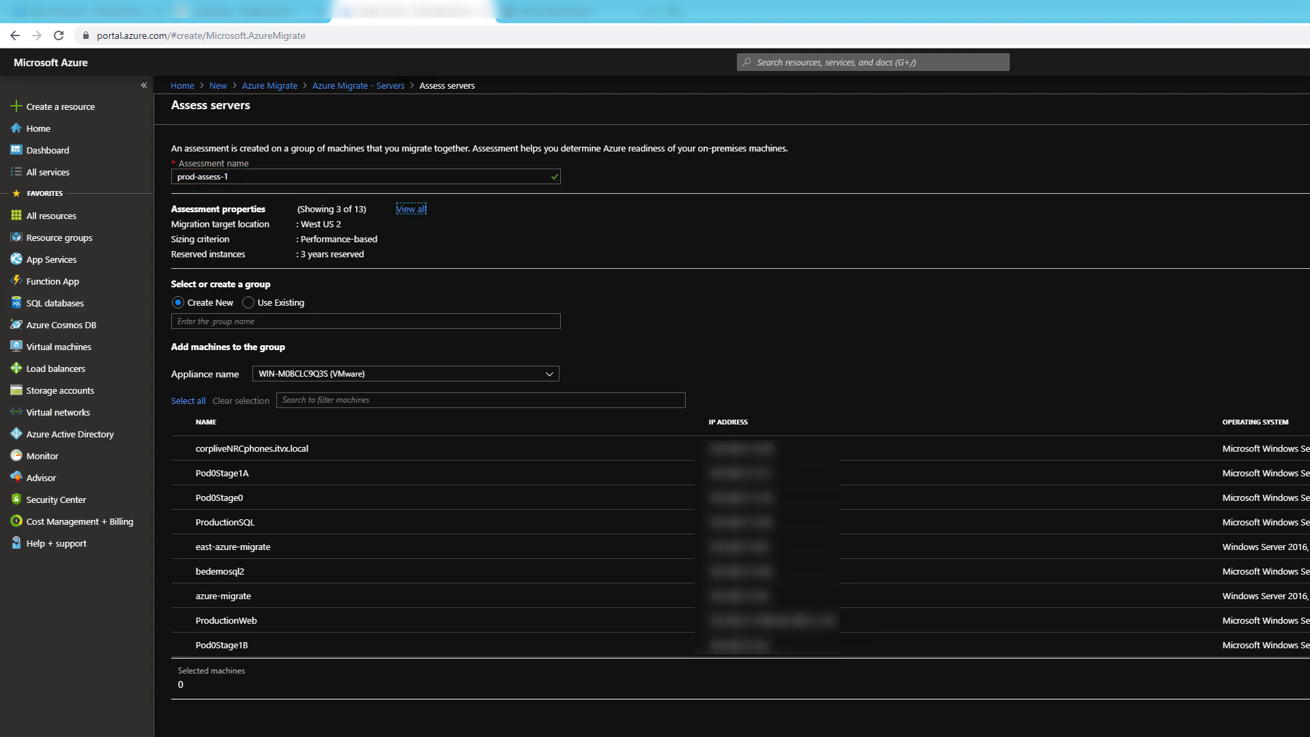
# - Add ProductionSQL and ProductionWeb to a new group named prod-group1 and create the assessment
pyautogui.click(212, 322)
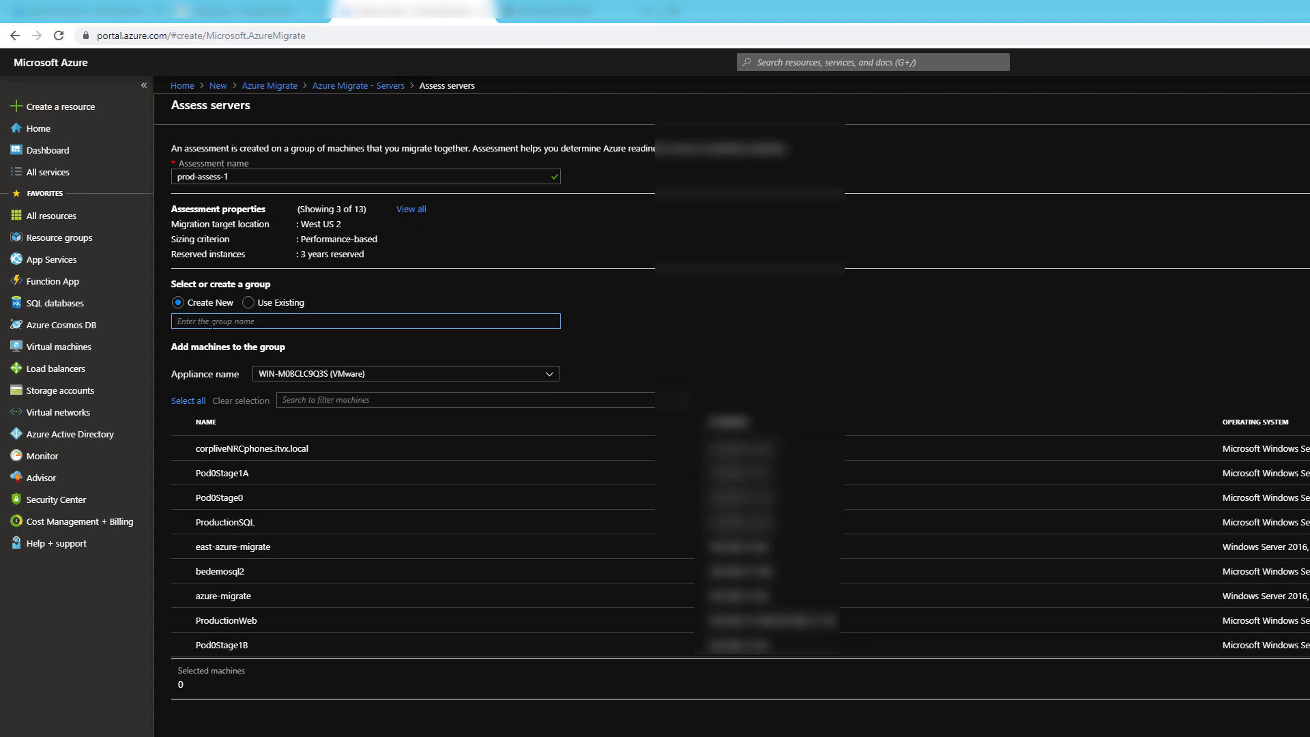
pyautogui.write('prod-group1')
pyautogui.scroll(-3, 216, 466)
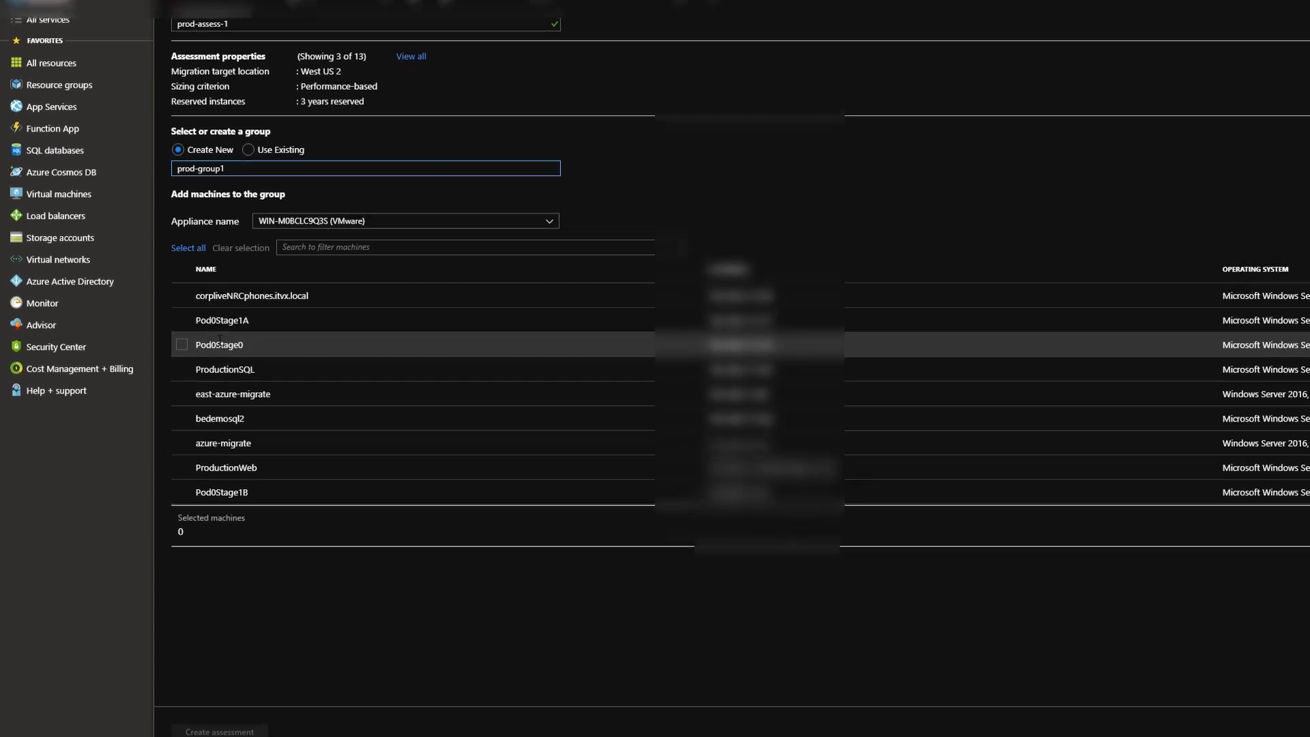
pyautogui.click(191, 522)
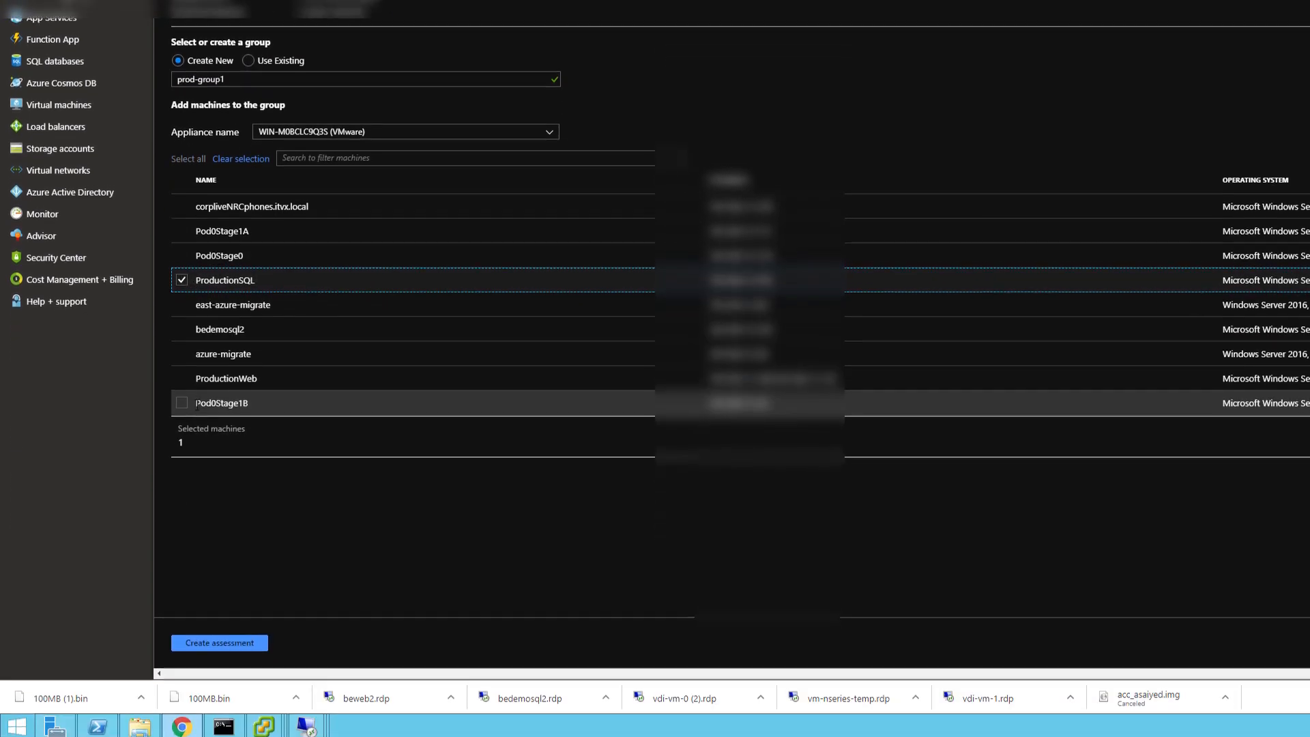
pyautogui.click(197, 377)
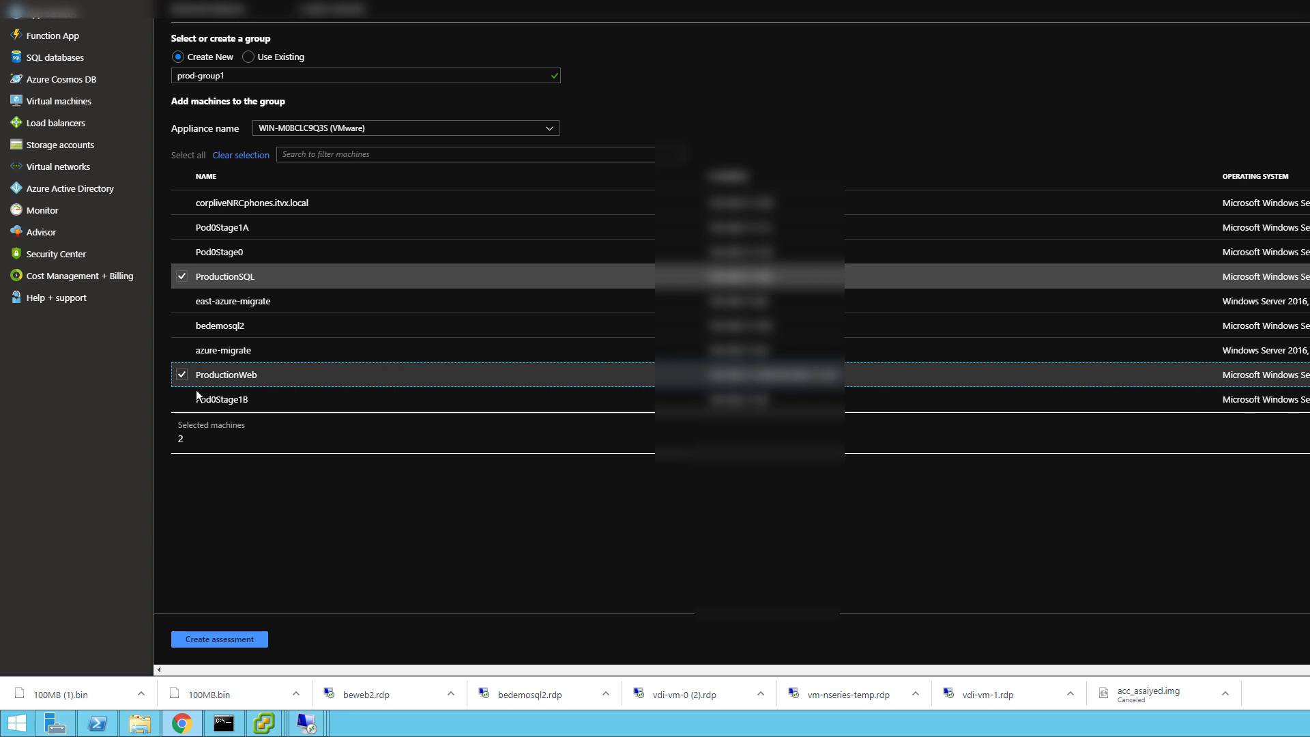
pyautogui.click(229, 642)
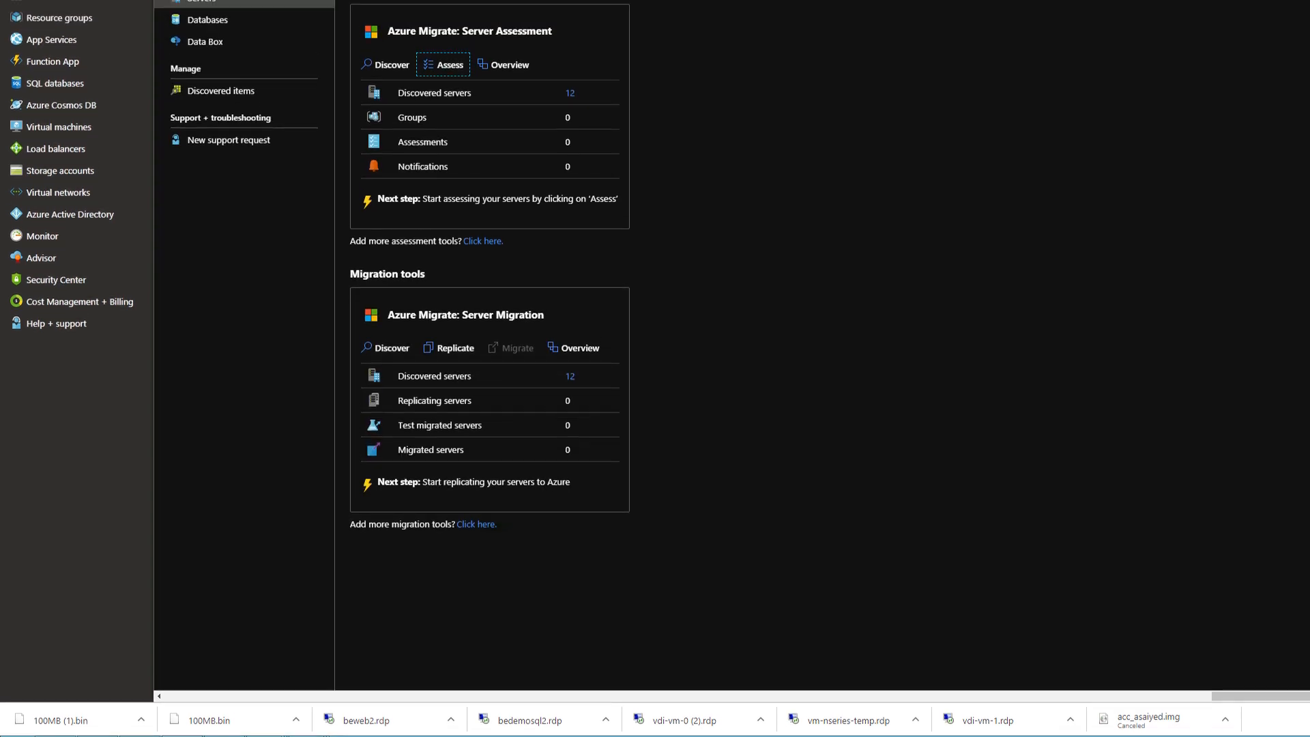
# - Refresh the servers overview and open the prod-assess-1 assessment from the list of assessments
pyautogui.click(378, 138)
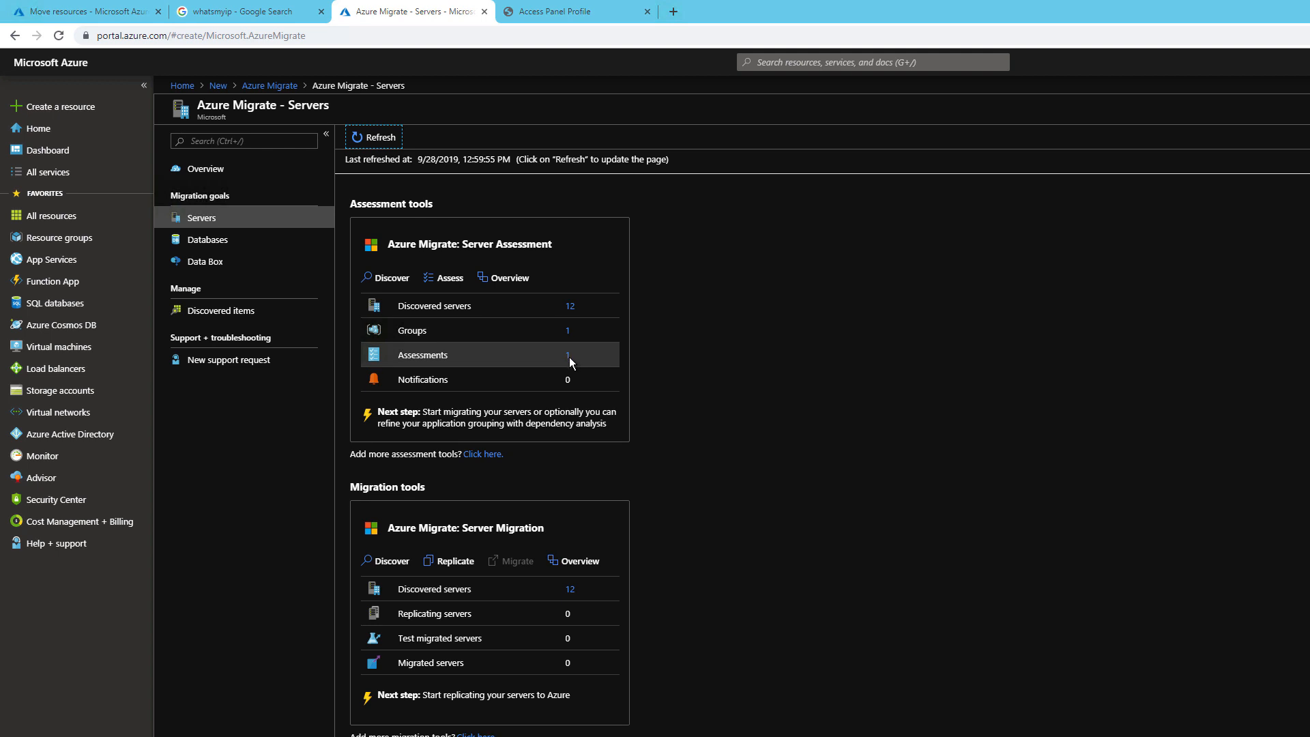
pyautogui.click(570, 356)
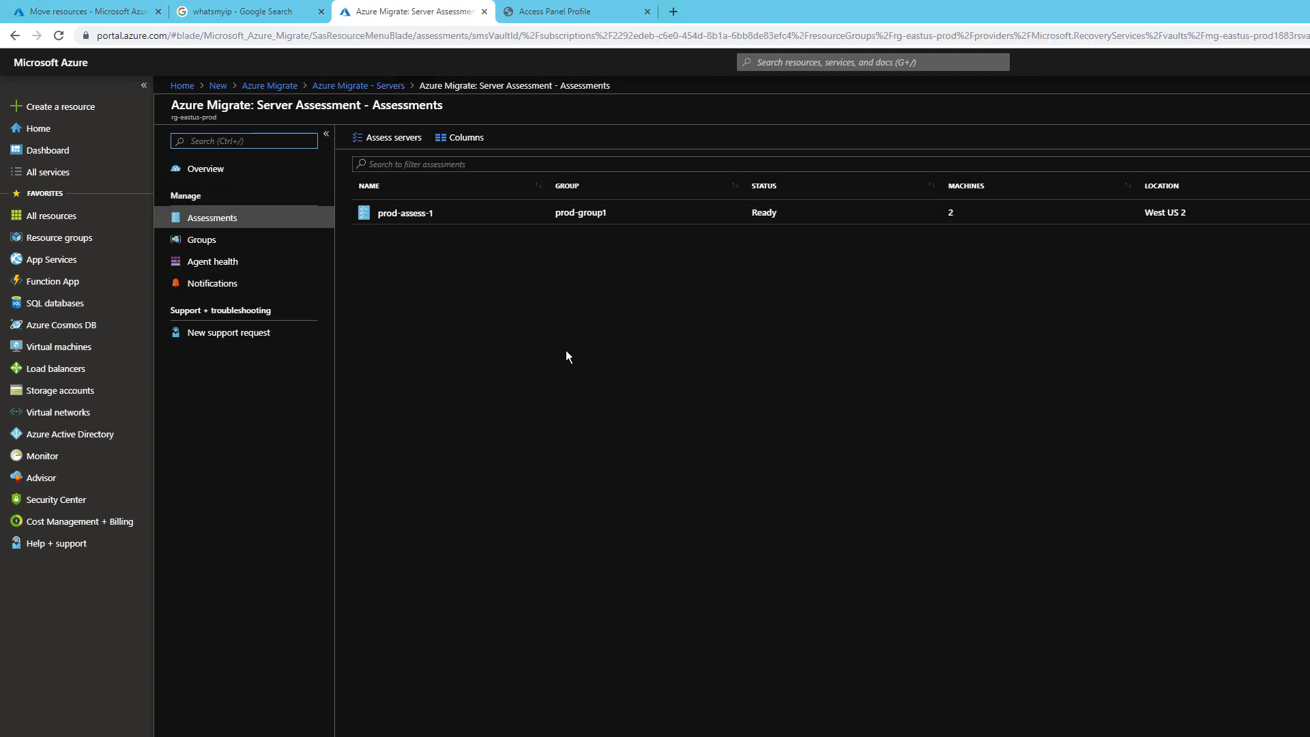
pyautogui.click(504, 211)
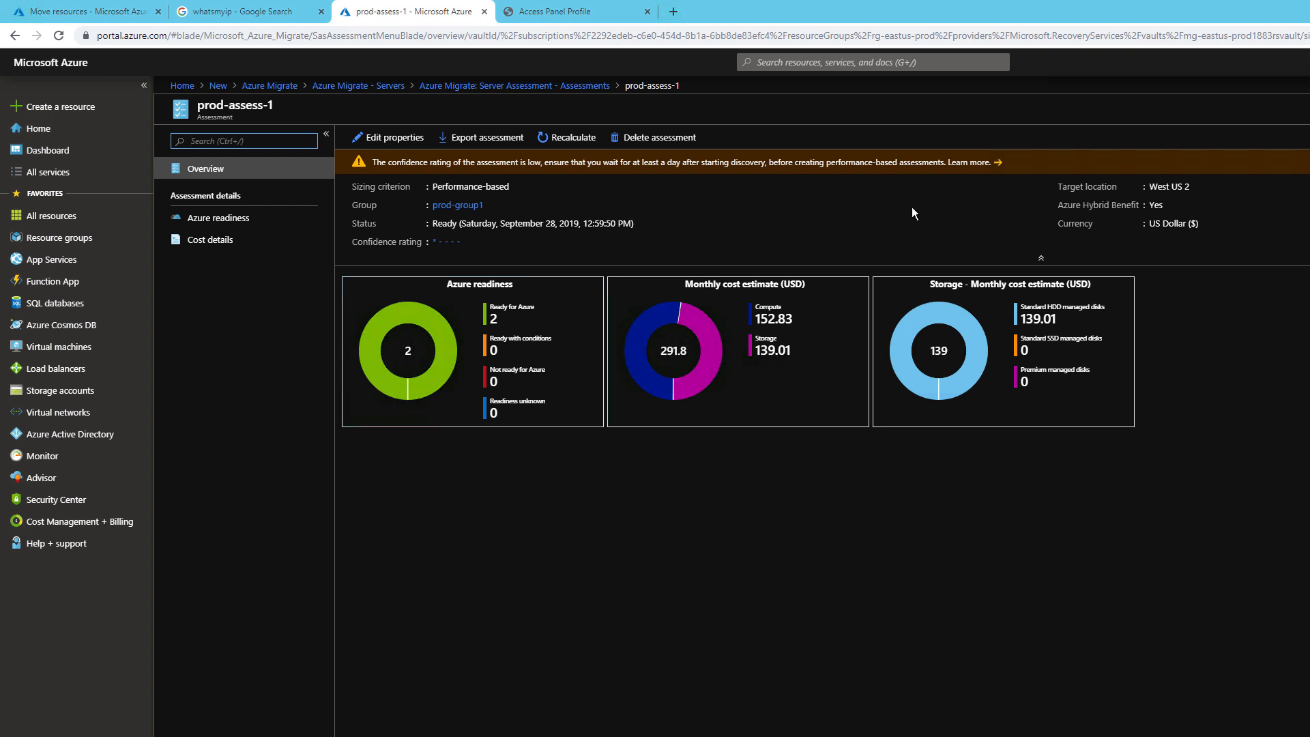
# - Edit the assessment's properties and set the target location to East US
pyautogui.click(372, 137)
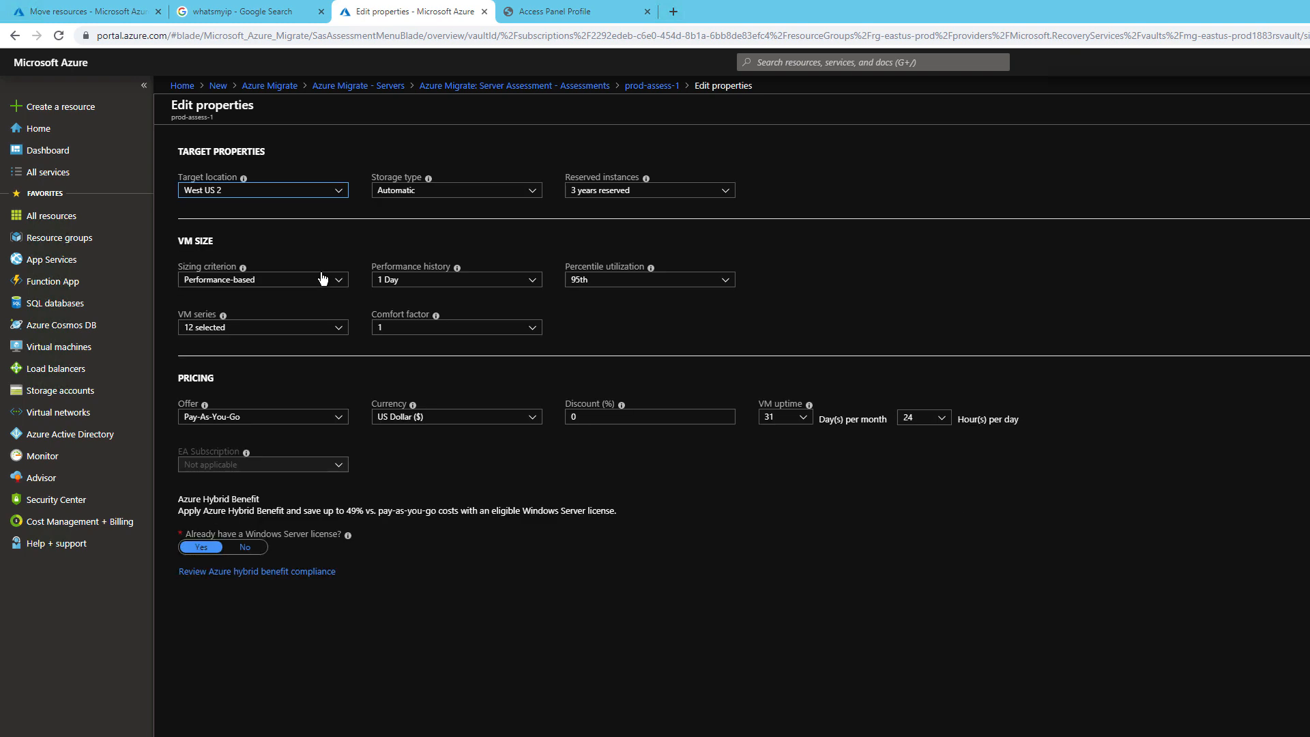
pyautogui.click(346, 196)
pyautogui.click(338, 193)
pyautogui.click(326, 195)
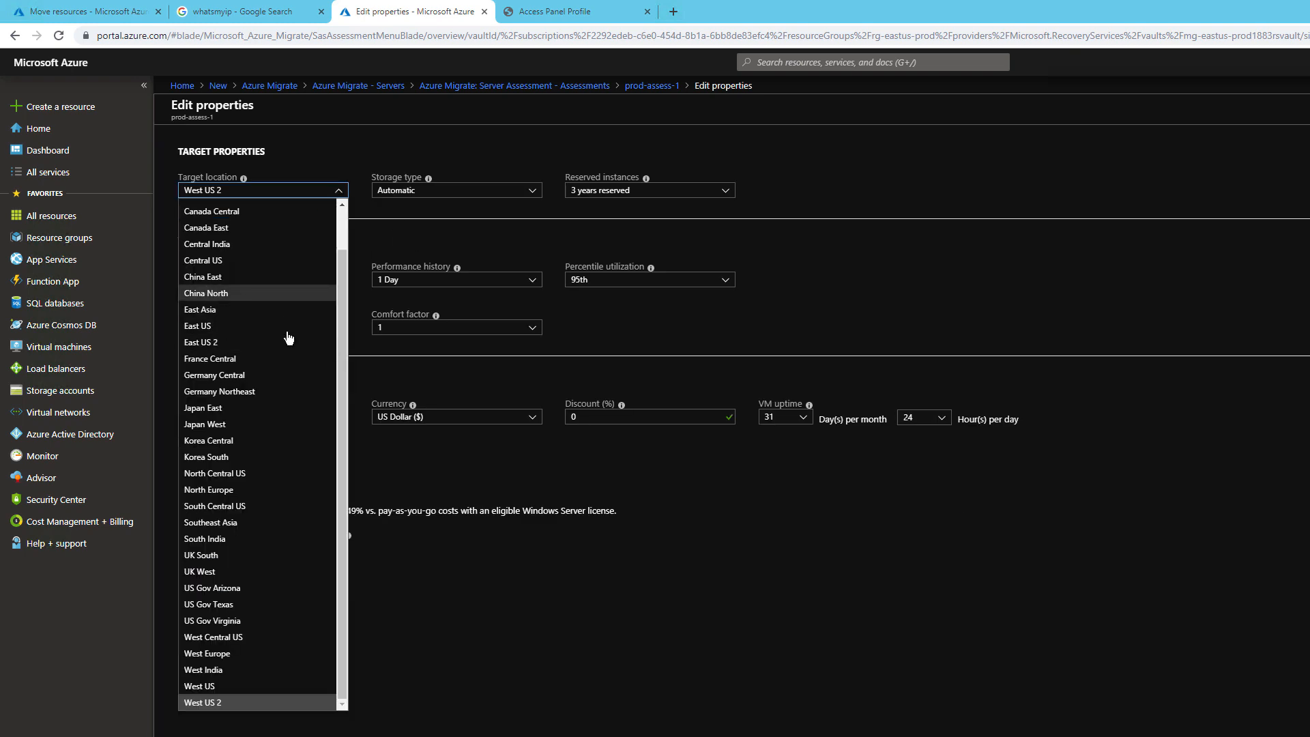
pyautogui.click(287, 326)
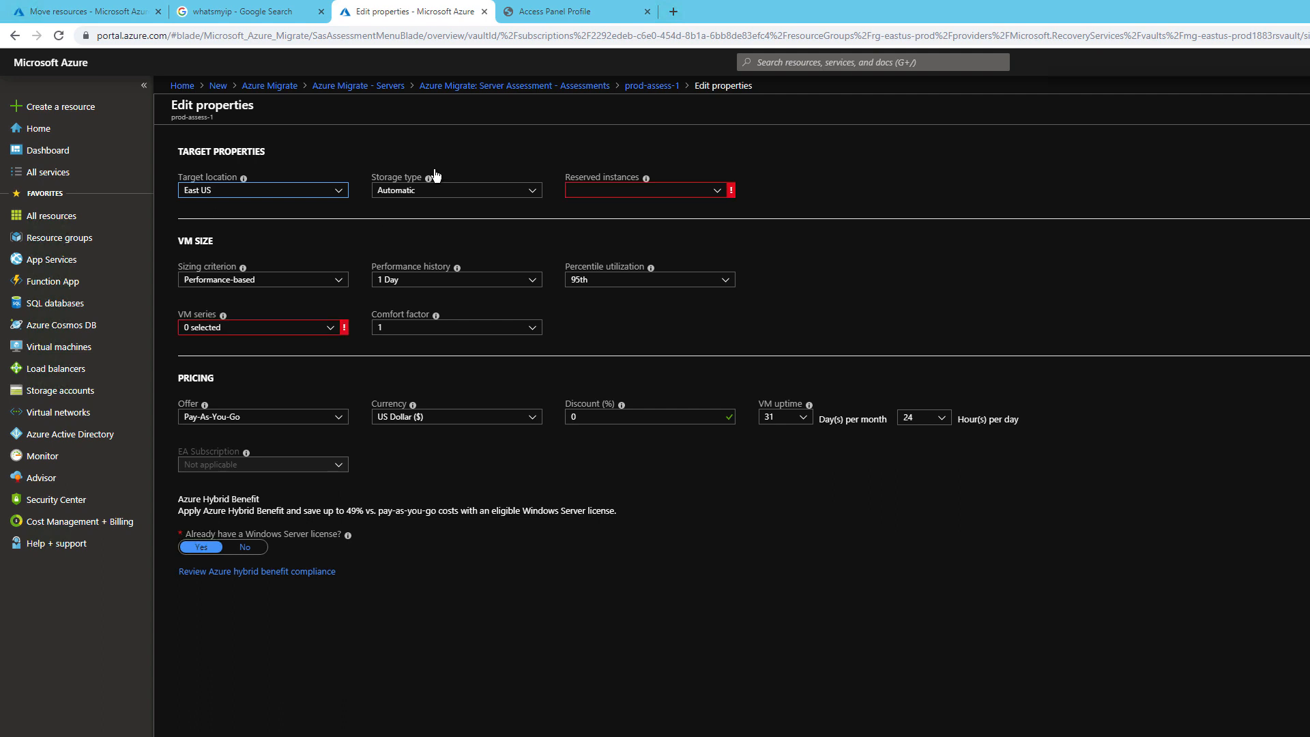
# - Set the assessment's reserved instances to No reserved instances and its storage type to Premium managed disks
pyautogui.click(716, 196)
pyautogui.click(641, 240)
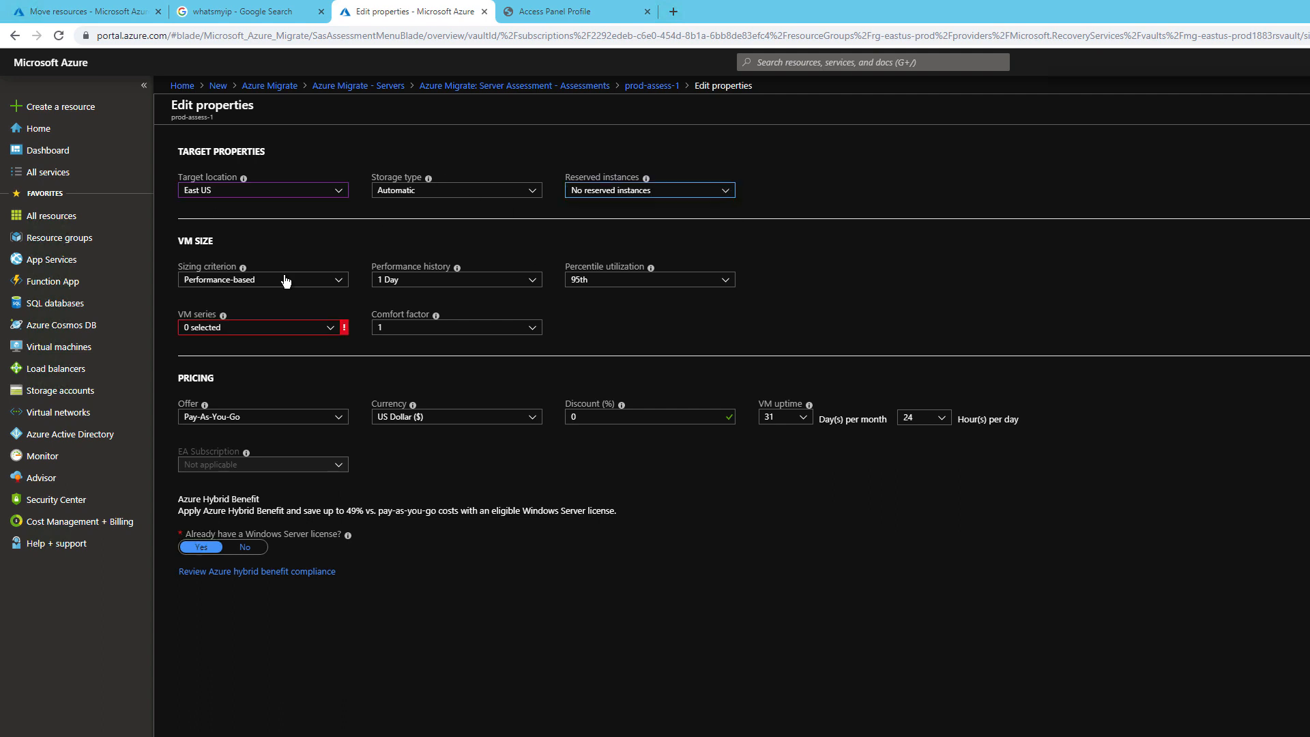
pyautogui.click(321, 330)
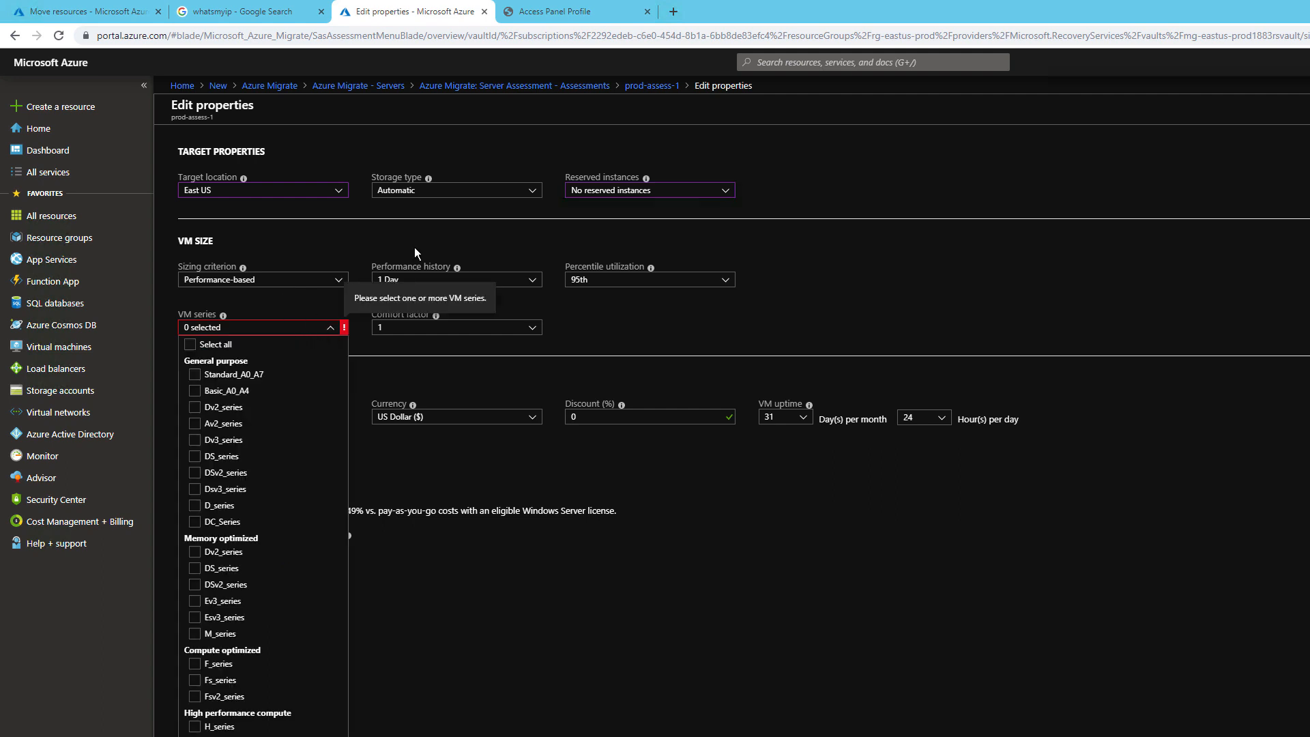
pyautogui.click(406, 190)
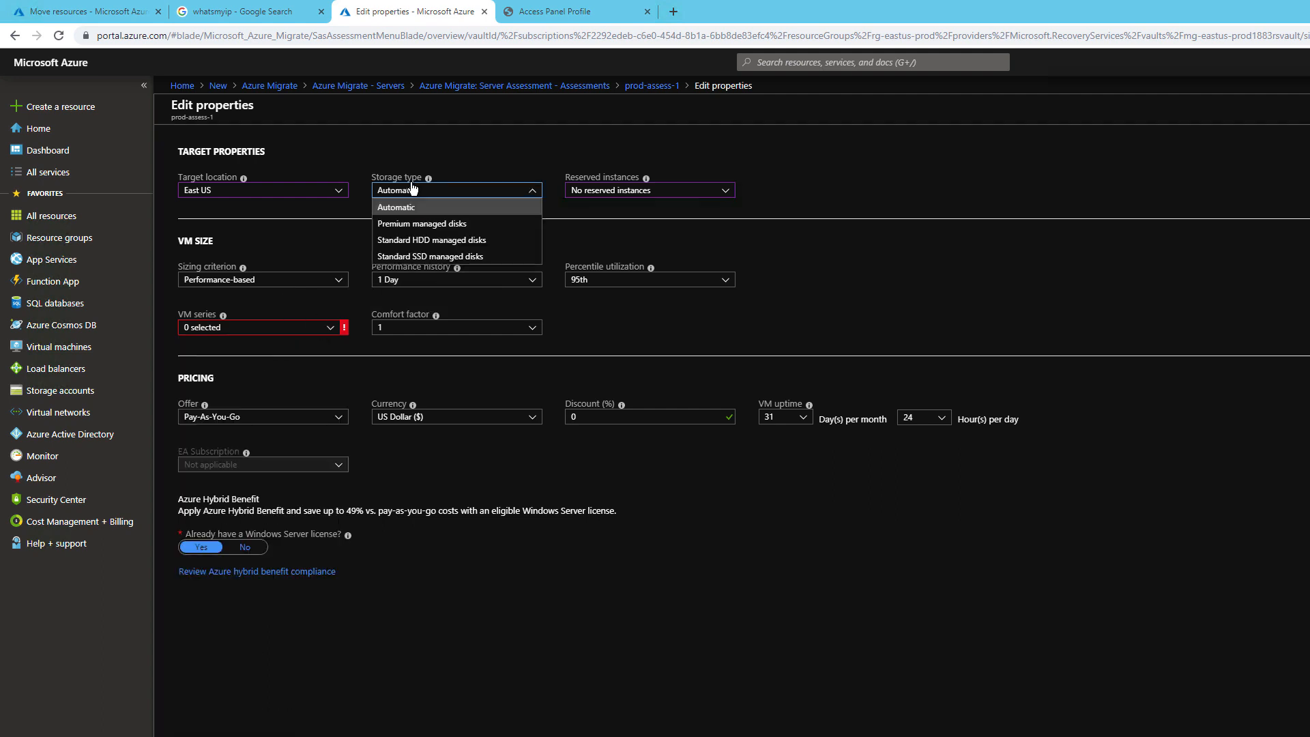
pyautogui.click(399, 226)
# - Include all VM series in the assessment and save the edited properties
pyautogui.click(198, 328)
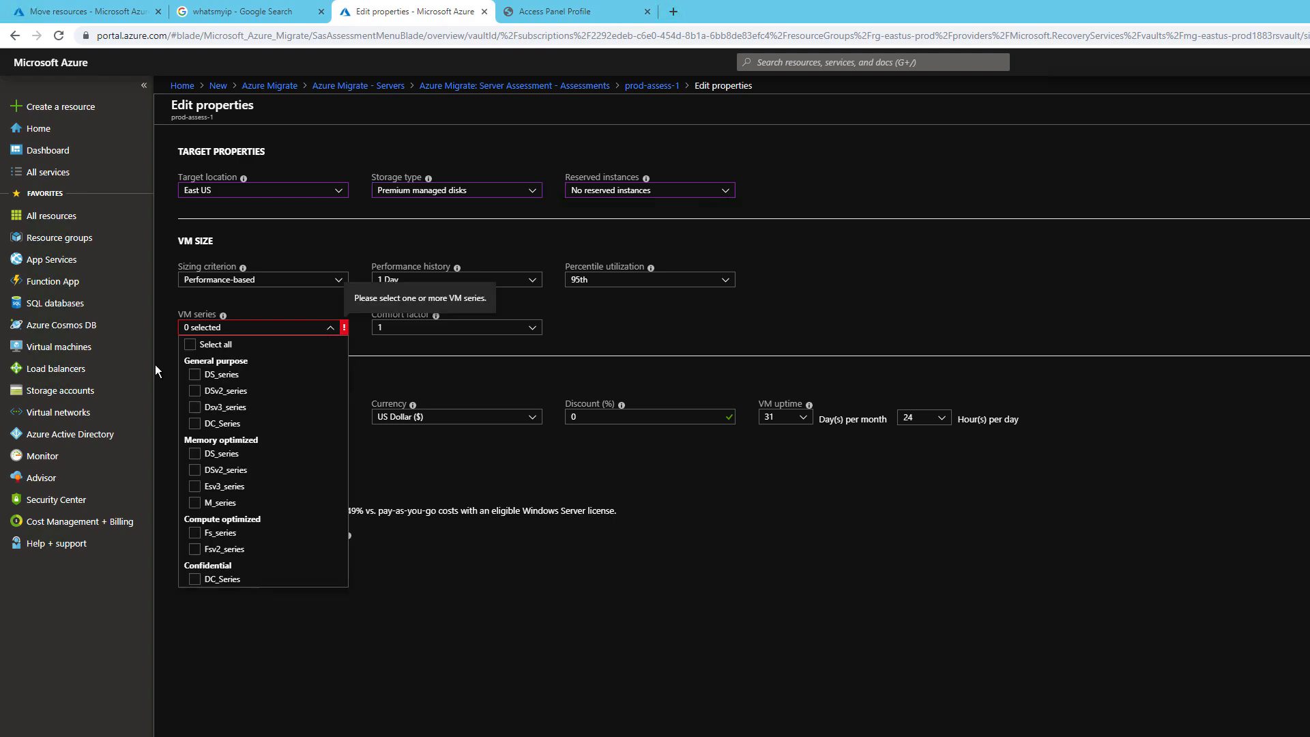
pyautogui.click(195, 348)
pyautogui.click(758, 536)
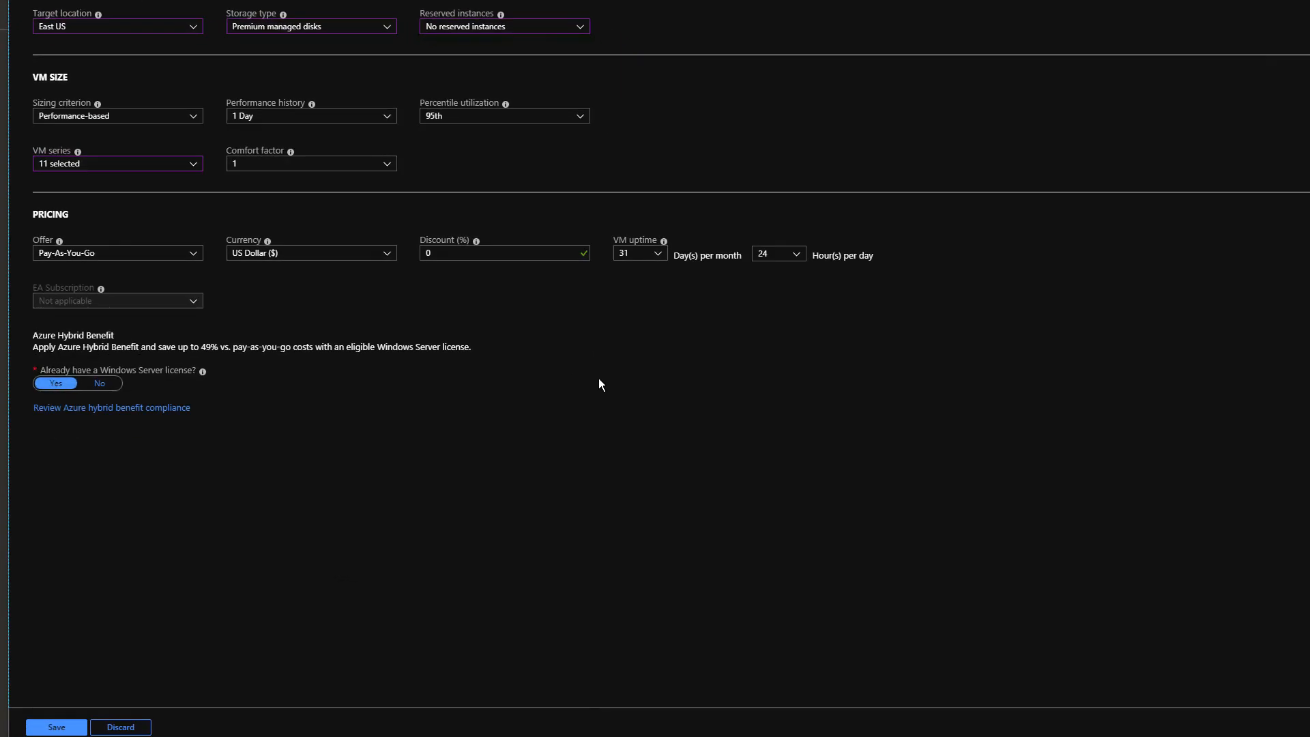
pyautogui.click(57, 726)
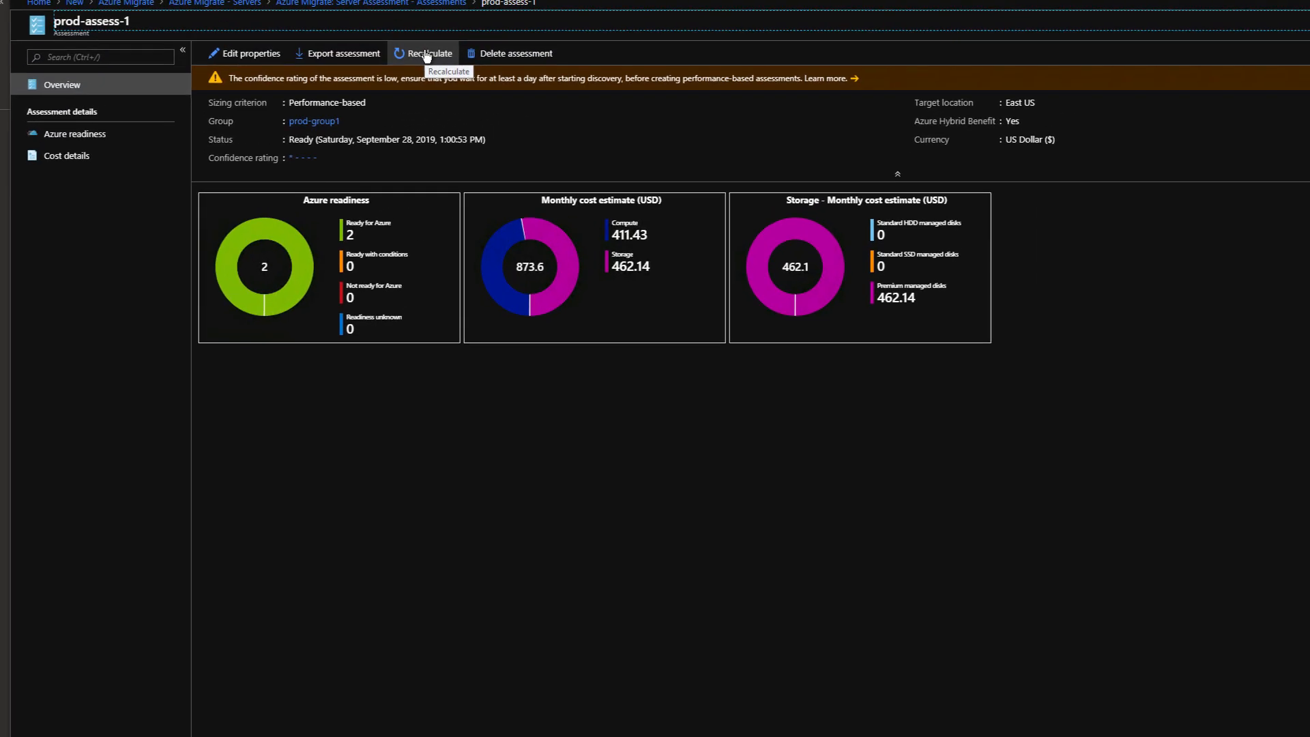
# - Recalculate the prod-assess-1 assessment and check its entry in the list of assessments
pyautogui.click(542, 122)
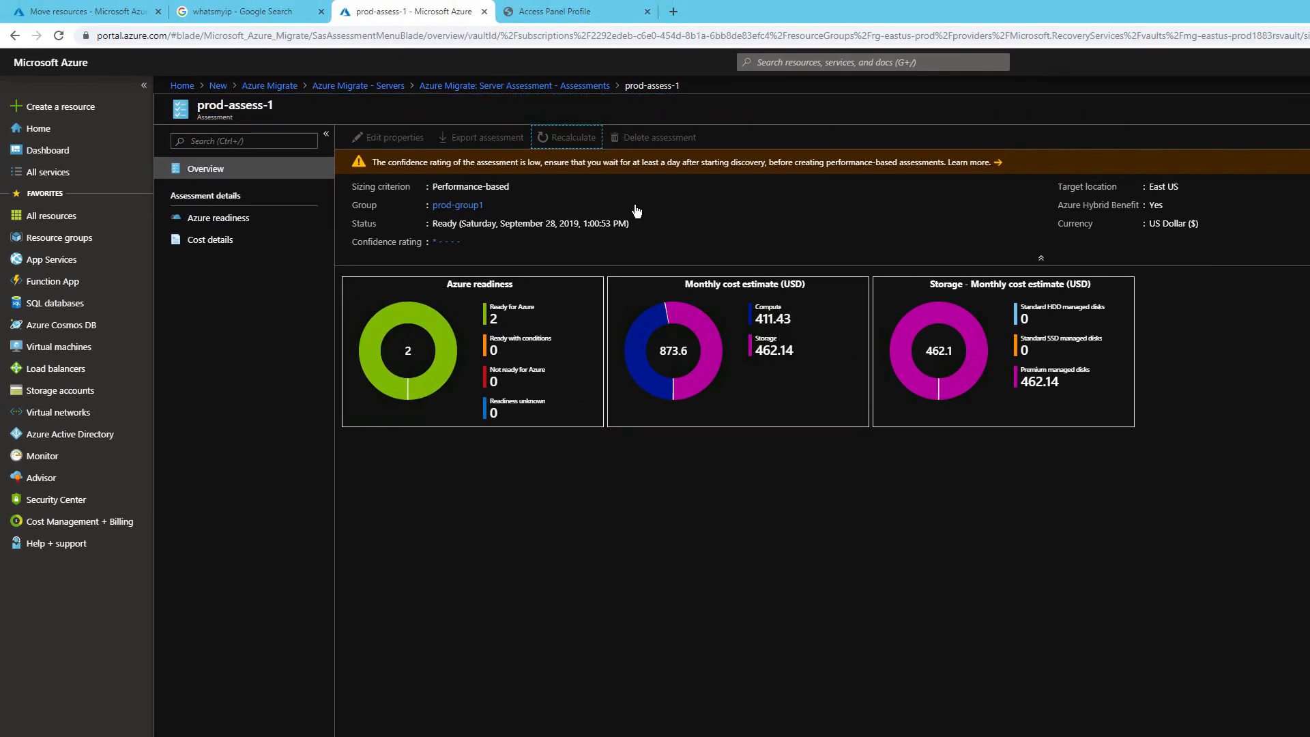
pyautogui.click(498, 76)
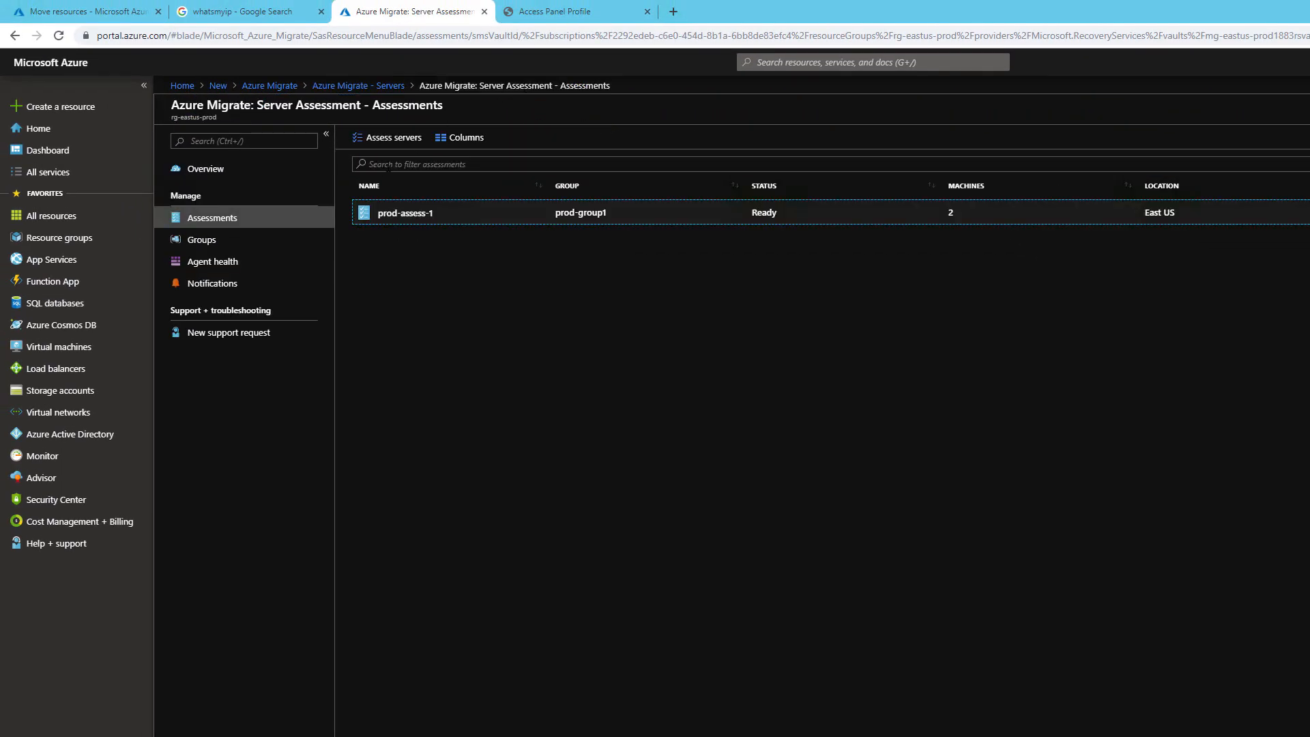
pyautogui.click(362, 86)
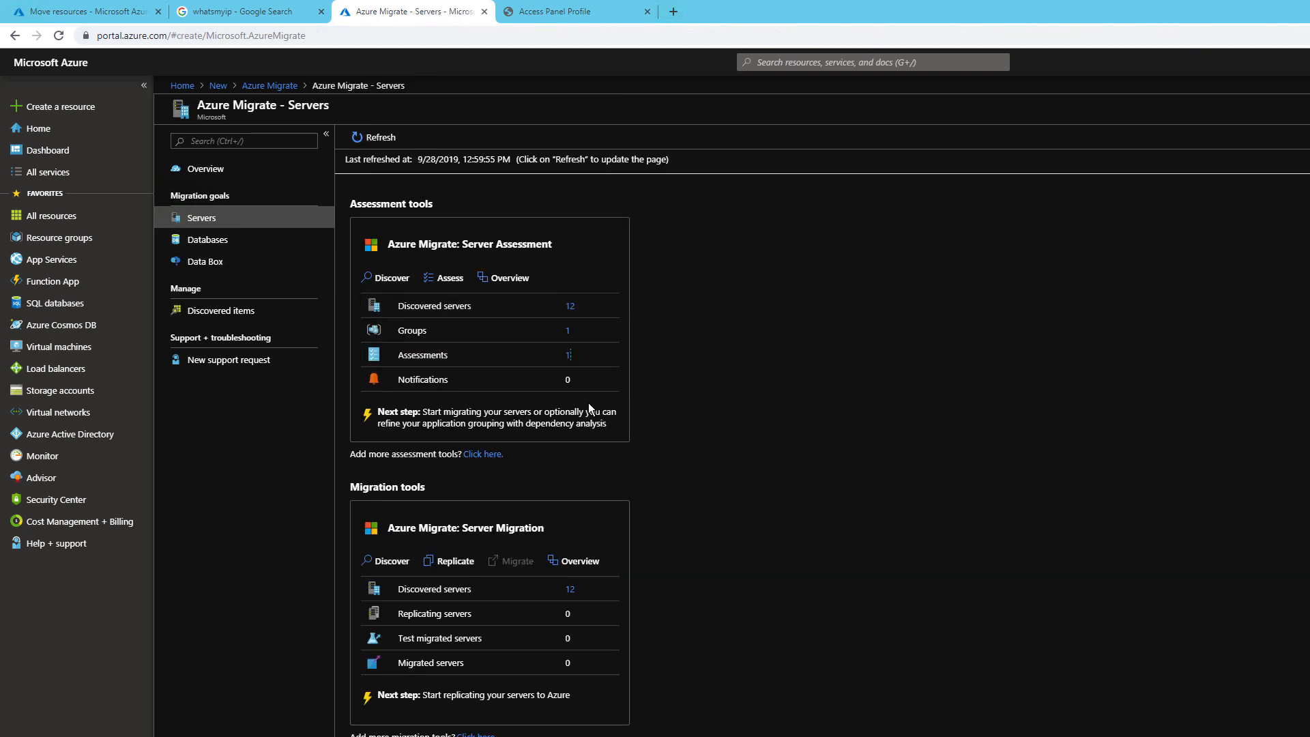
pyautogui.click(569, 355)
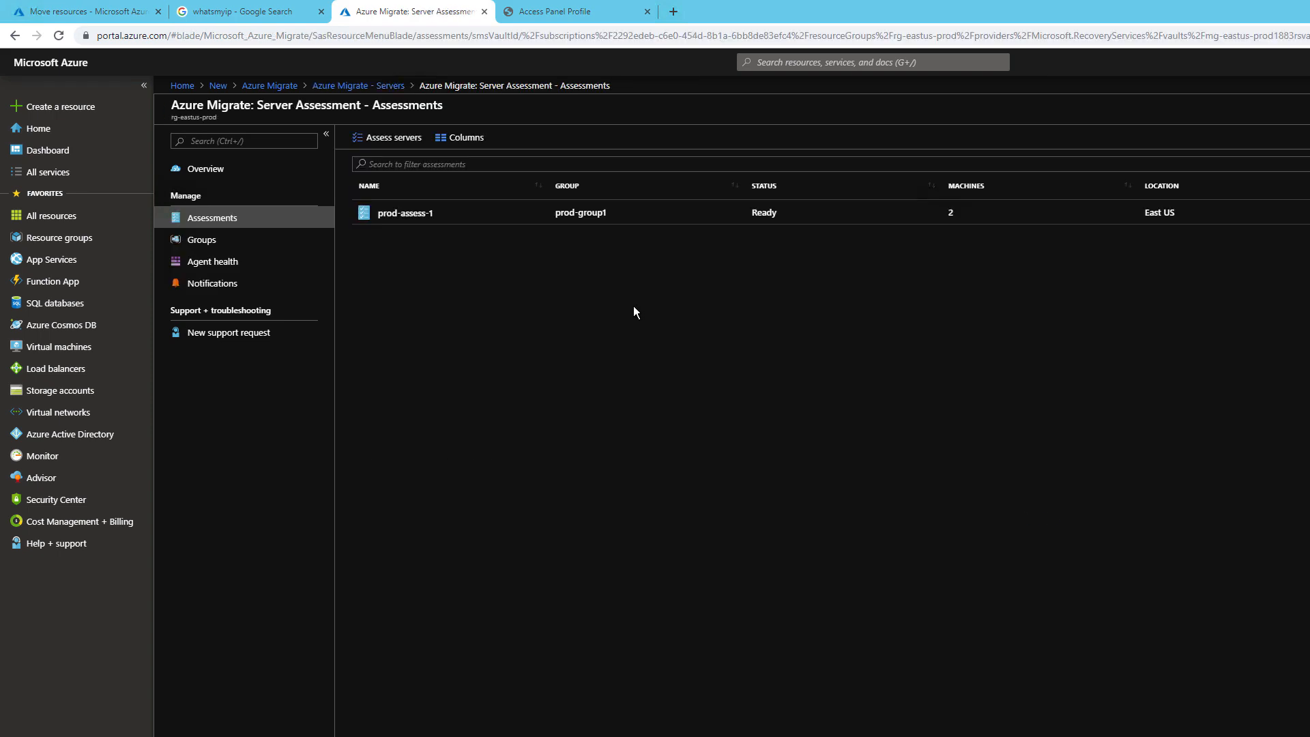
# - Start a server replication with VMware vSphere as the virtualization type and the Azure Migrate Appliance - PREVIEW as the on-premises appliance
pyautogui.click(378, 87)
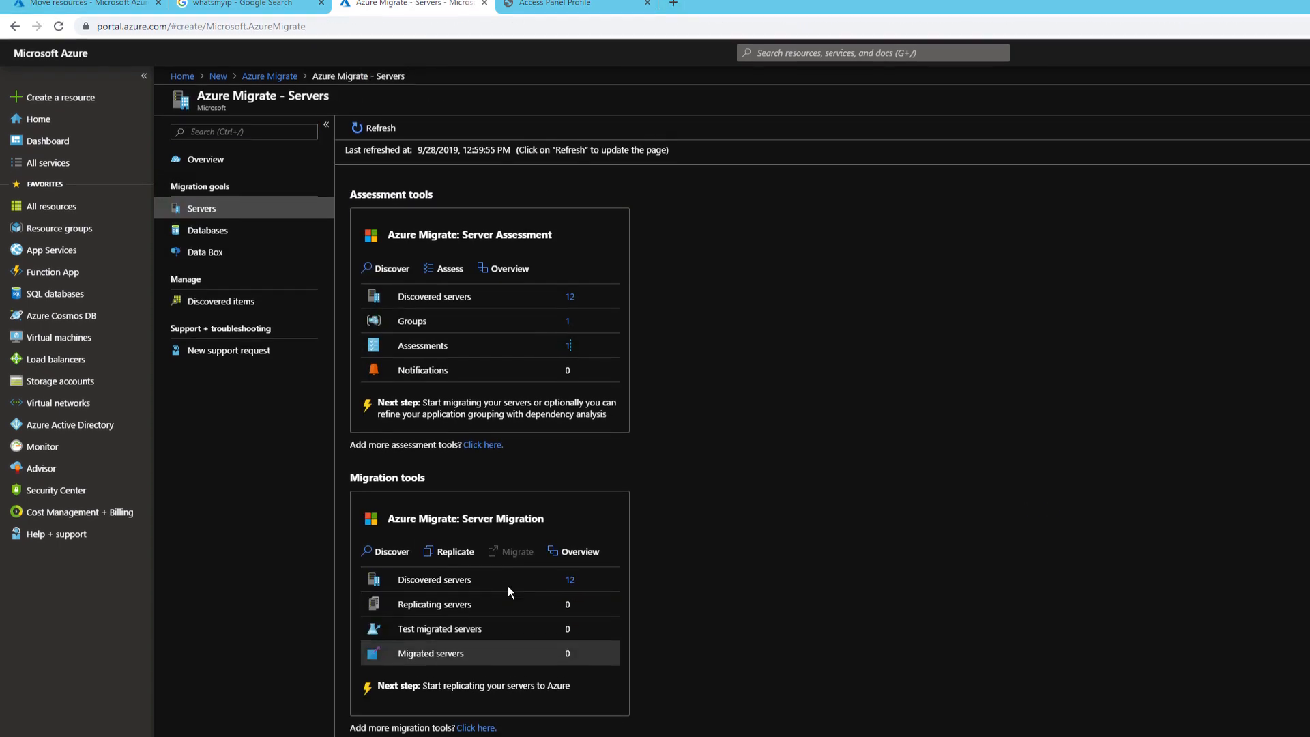
pyautogui.click(456, 552)
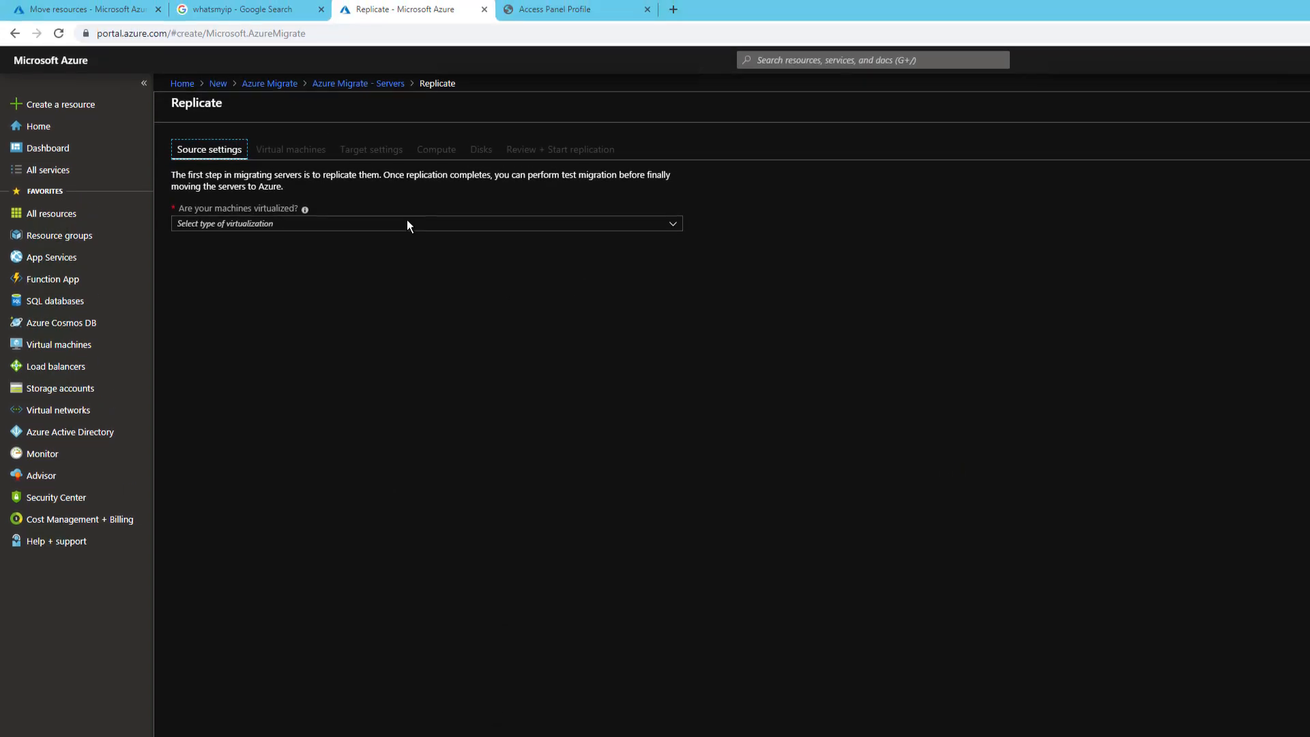
pyautogui.click(671, 228)
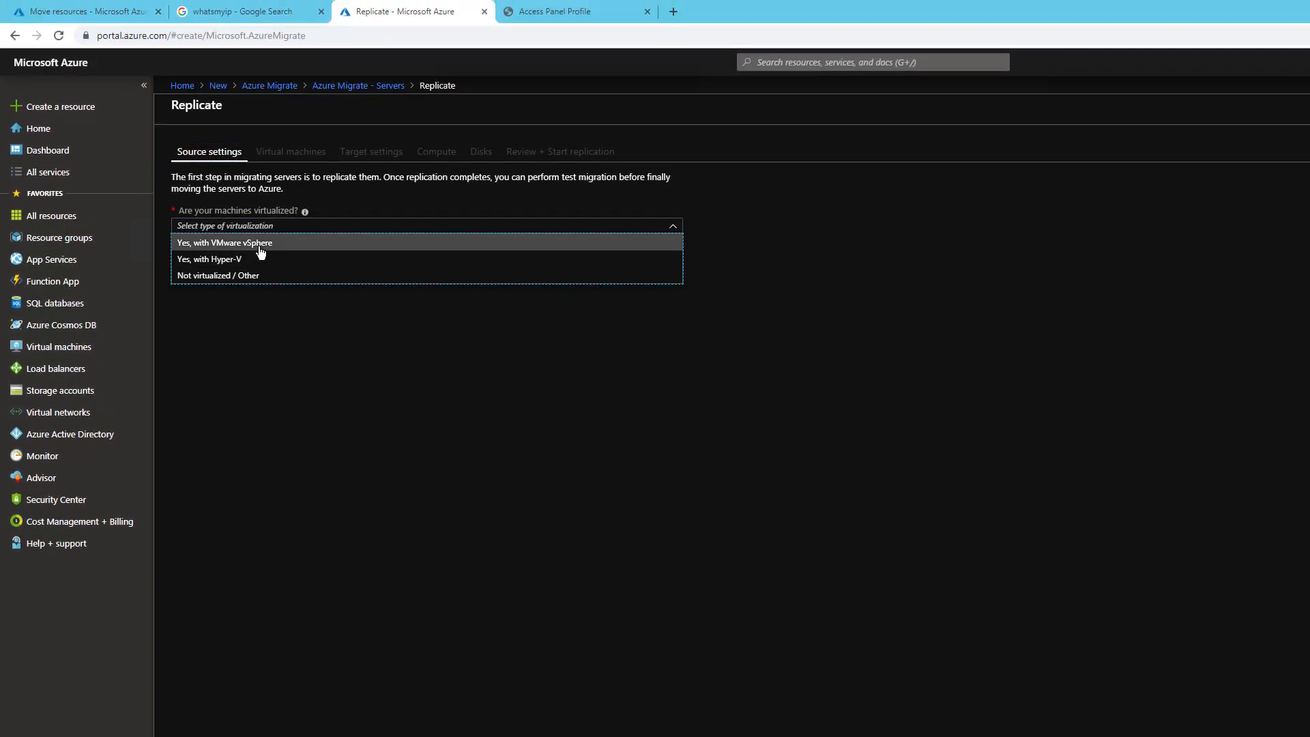
pyautogui.click(258, 243)
pyautogui.click(264, 267)
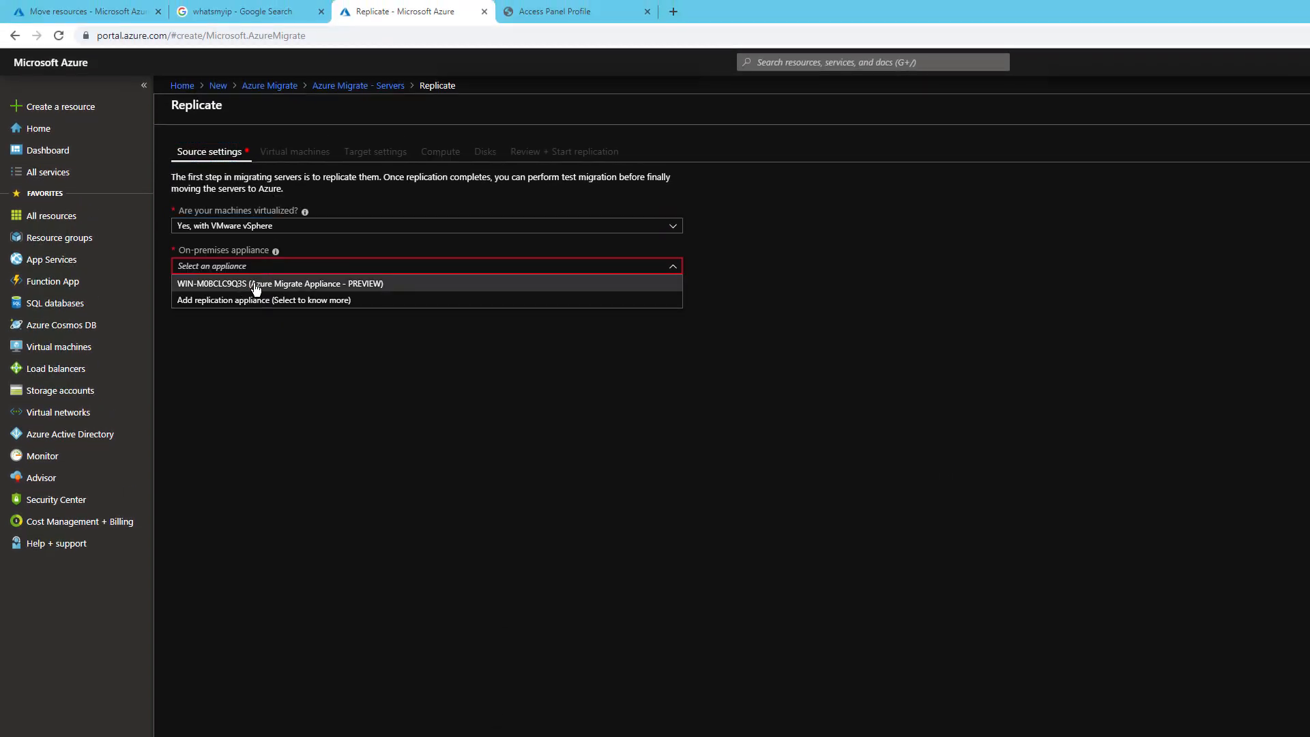
pyautogui.click(256, 284)
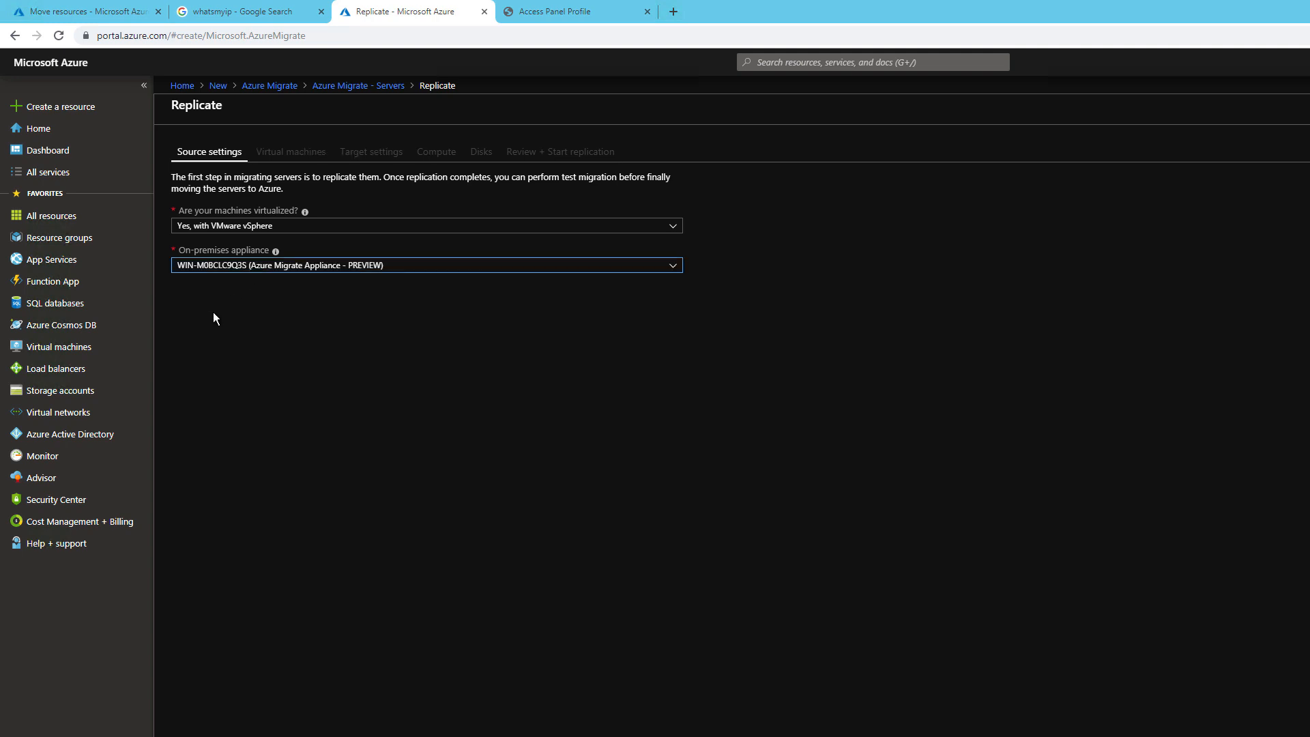
pyautogui.click(226, 639)
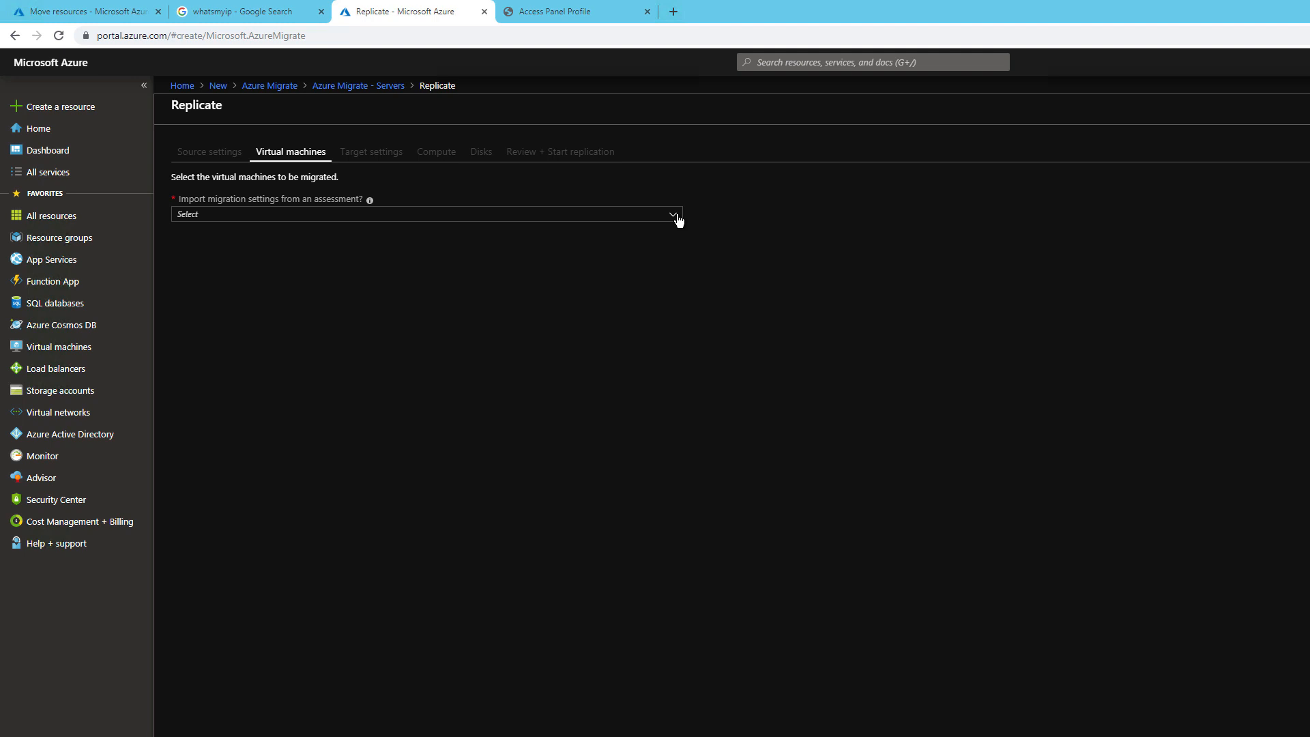
# - Apply migration settings from an Azure Migrate assessment, using group prod-group1 and assessment prod-assess-1
pyautogui.click(678, 218)
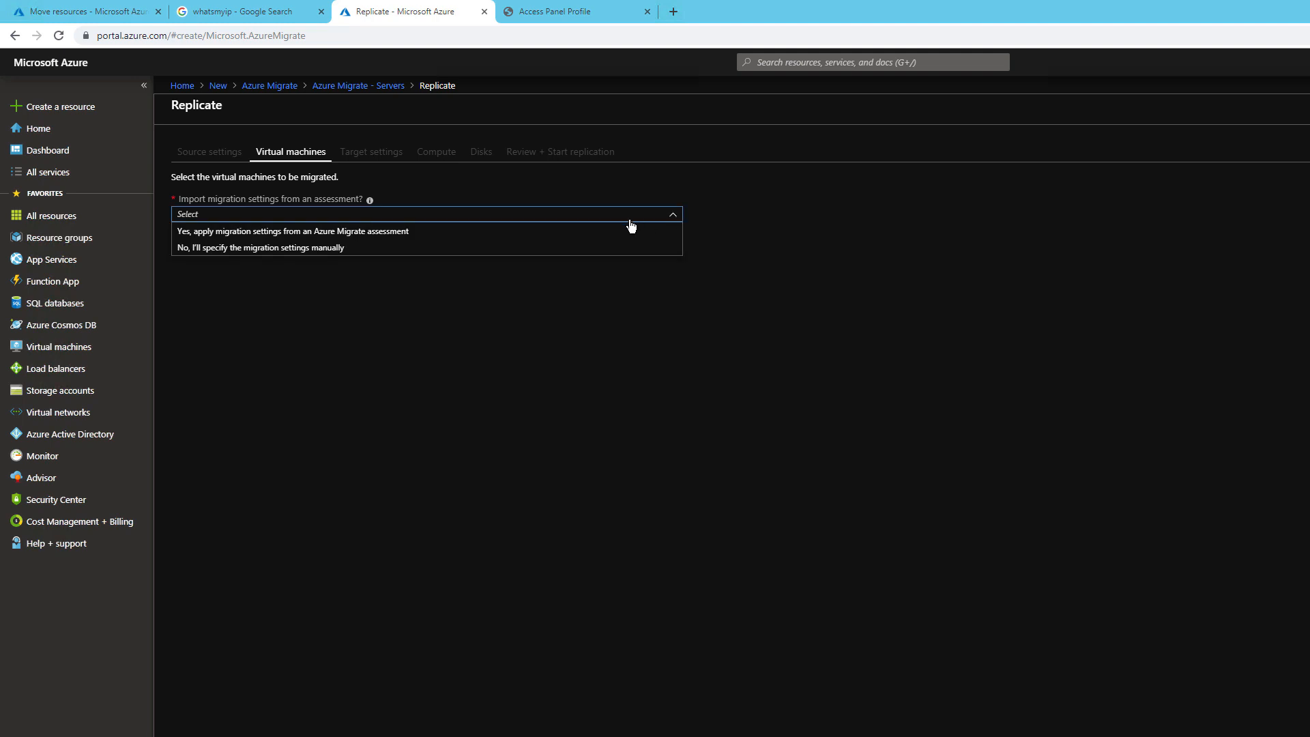
pyautogui.click(460, 234)
pyautogui.click(396, 345)
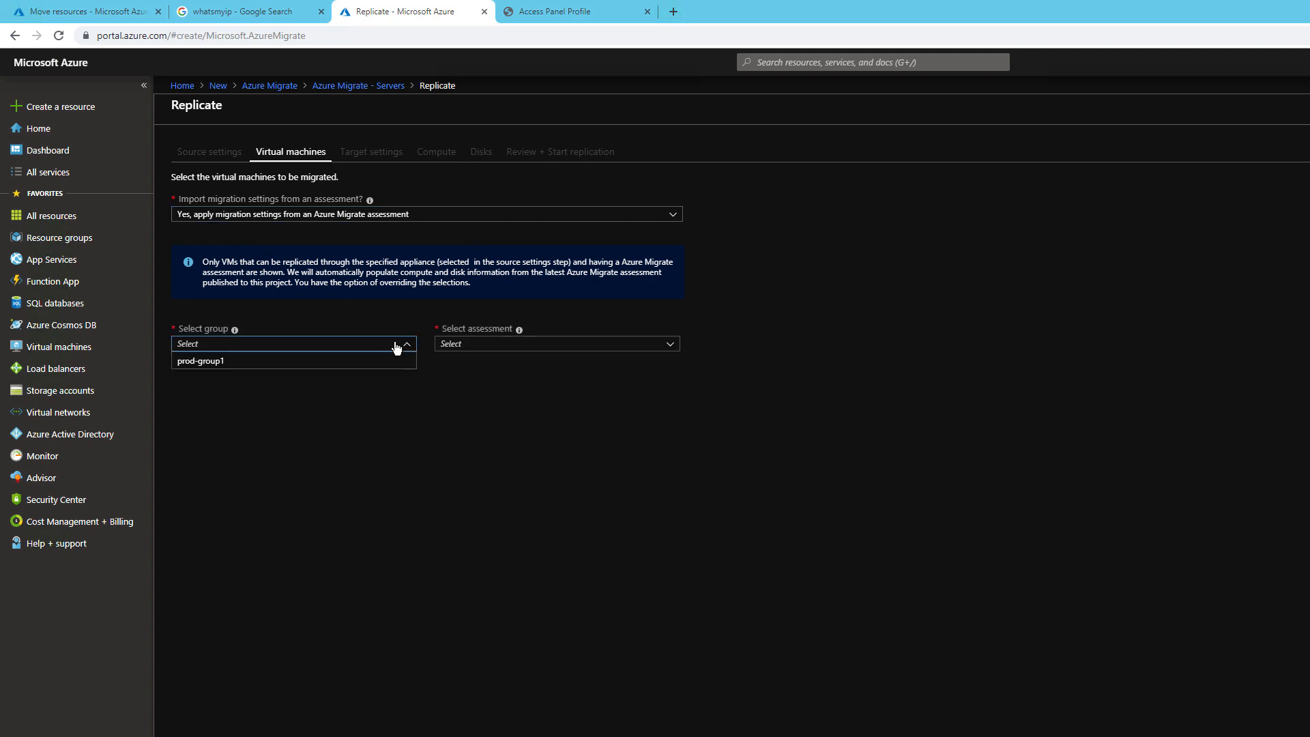
pyautogui.click(219, 362)
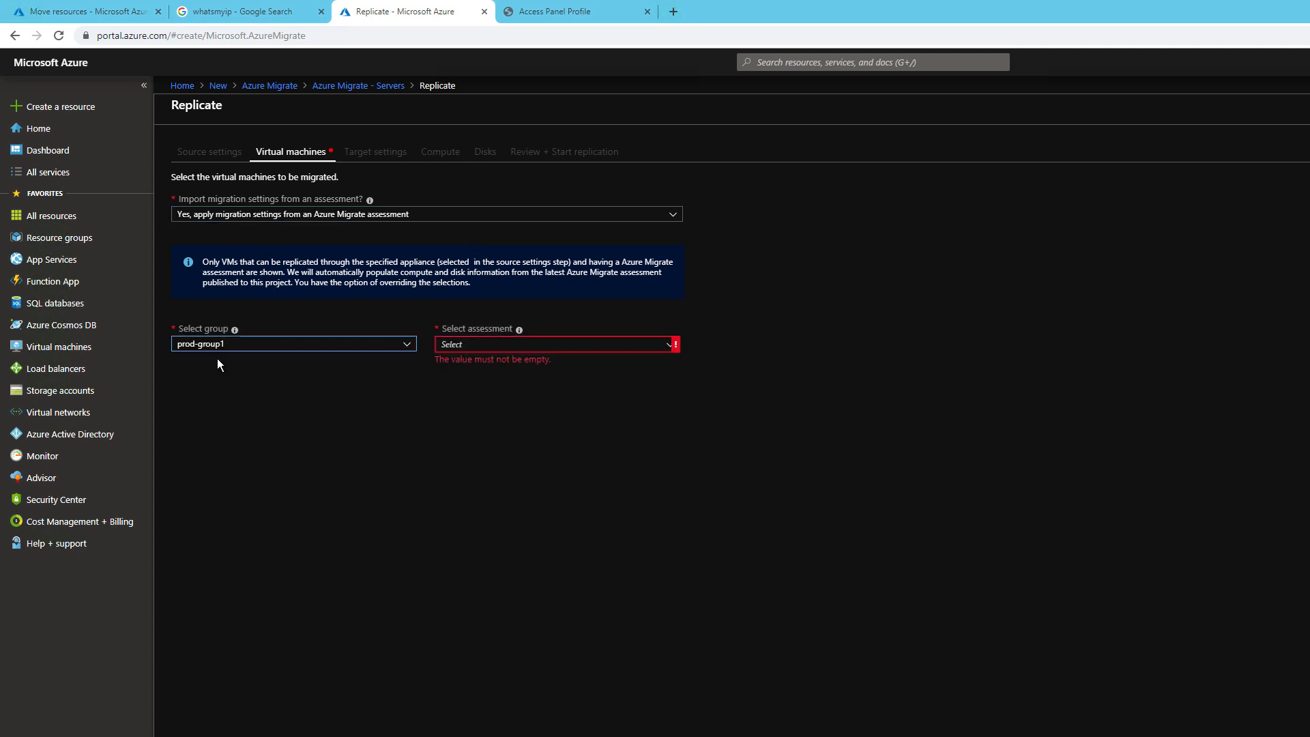
pyautogui.click(490, 349)
pyautogui.click(490, 360)
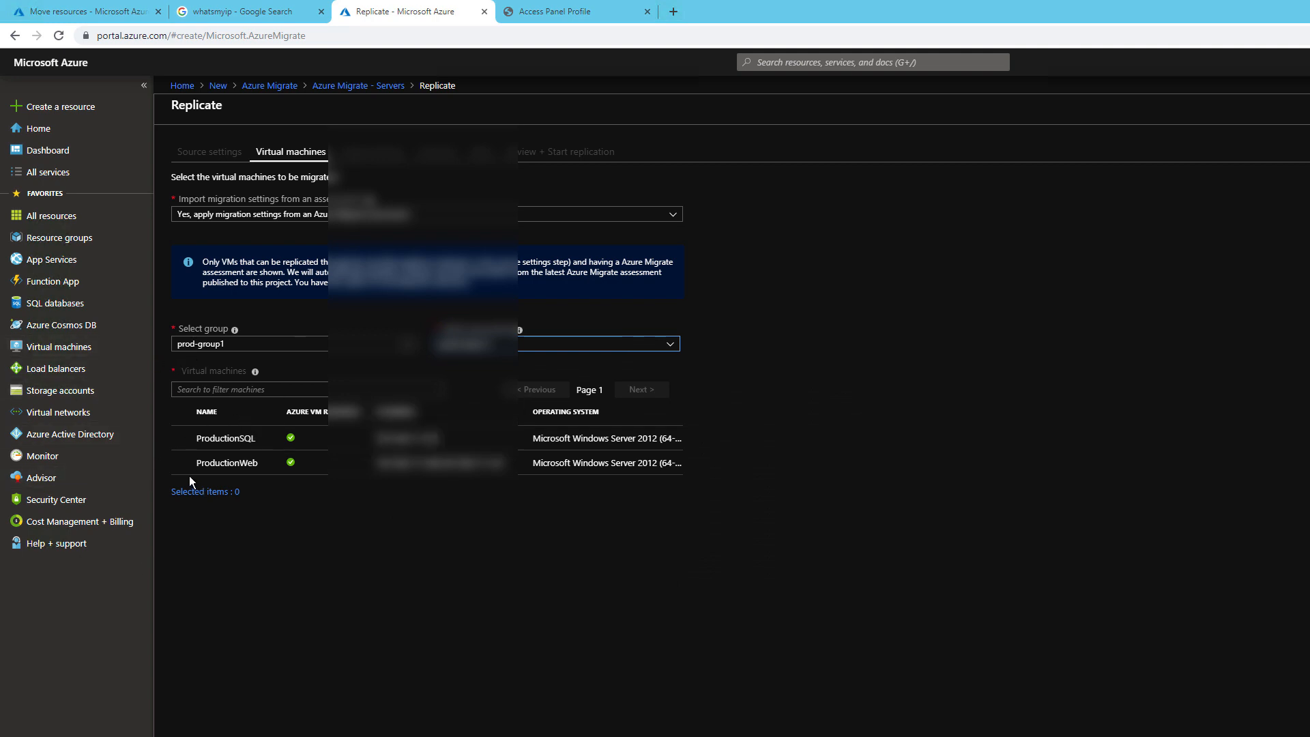
# - Select ProductionSQL and ProductionWeb for replication and proceed to the target settings
pyautogui.click(182, 438)
pyautogui.click(187, 464)
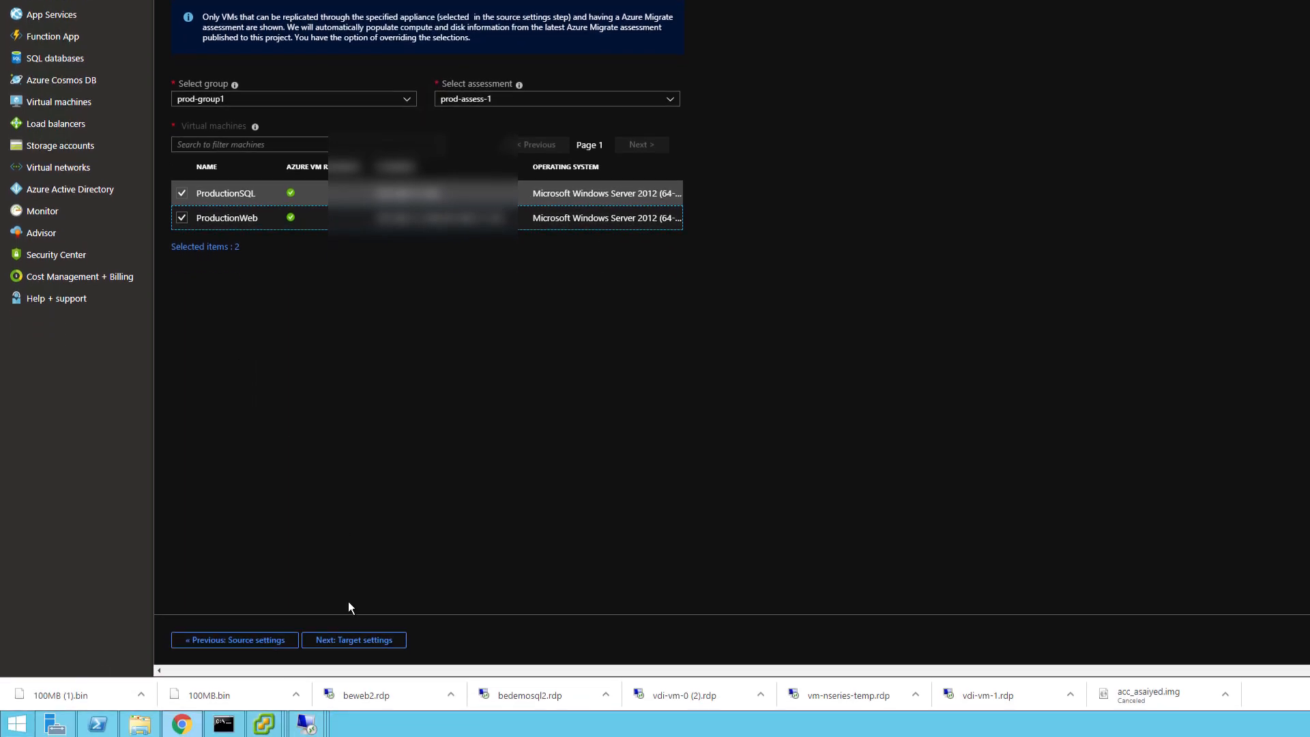
pyautogui.click(352, 640)
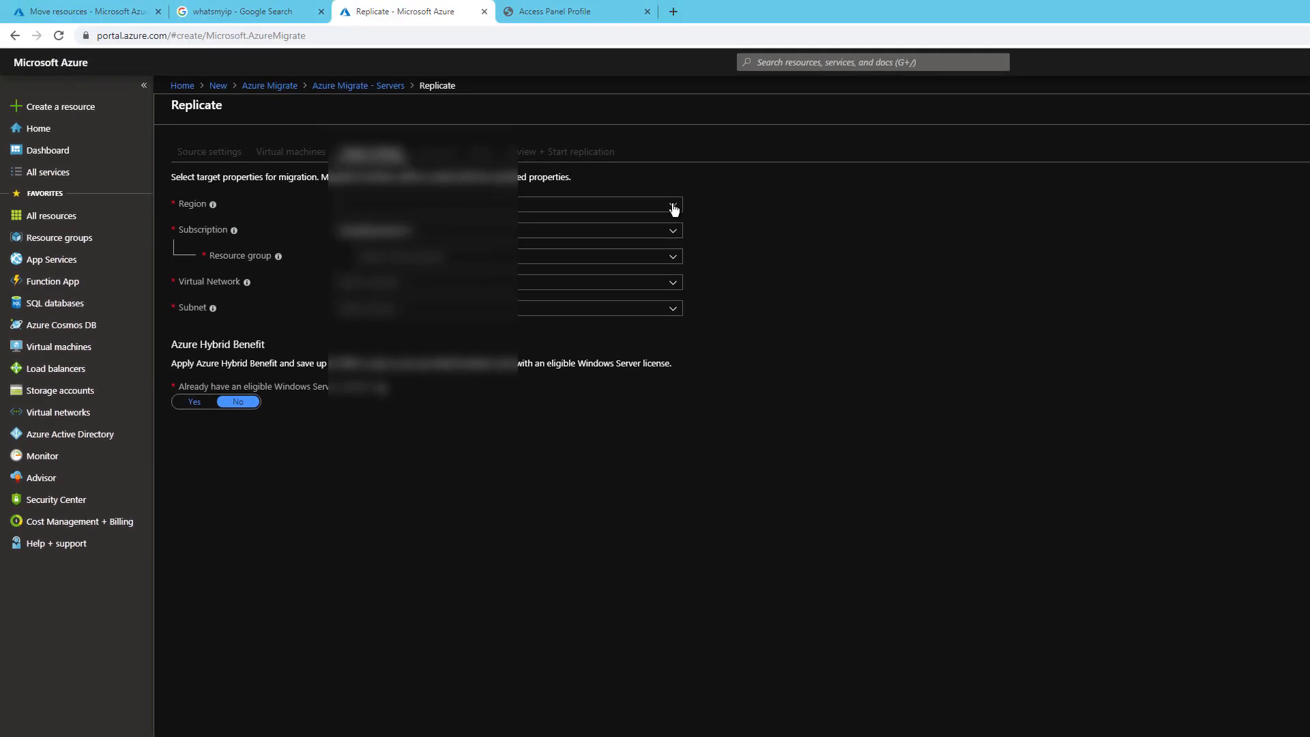
# - Set the target region to East US and the resource group to rg-eastus-prod
pyautogui.click(674, 207)
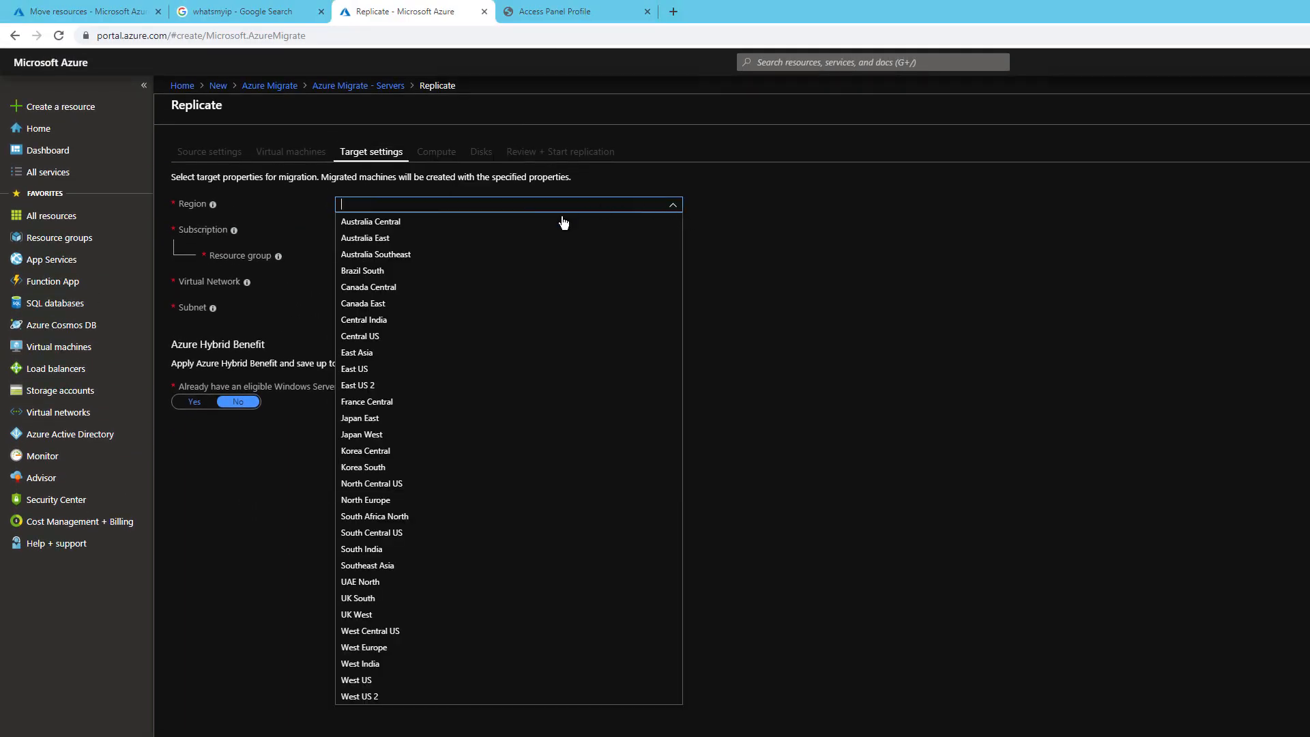
pyautogui.click(376, 369)
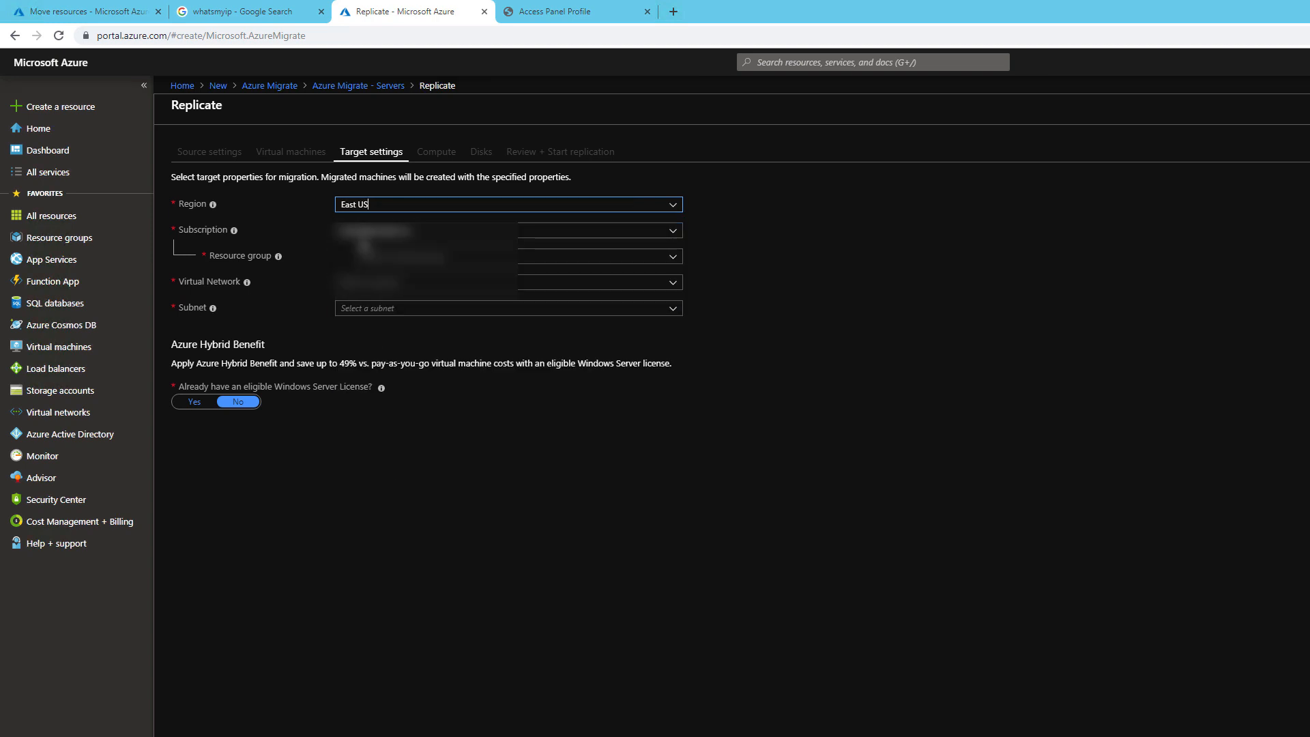
pyautogui.click(654, 254)
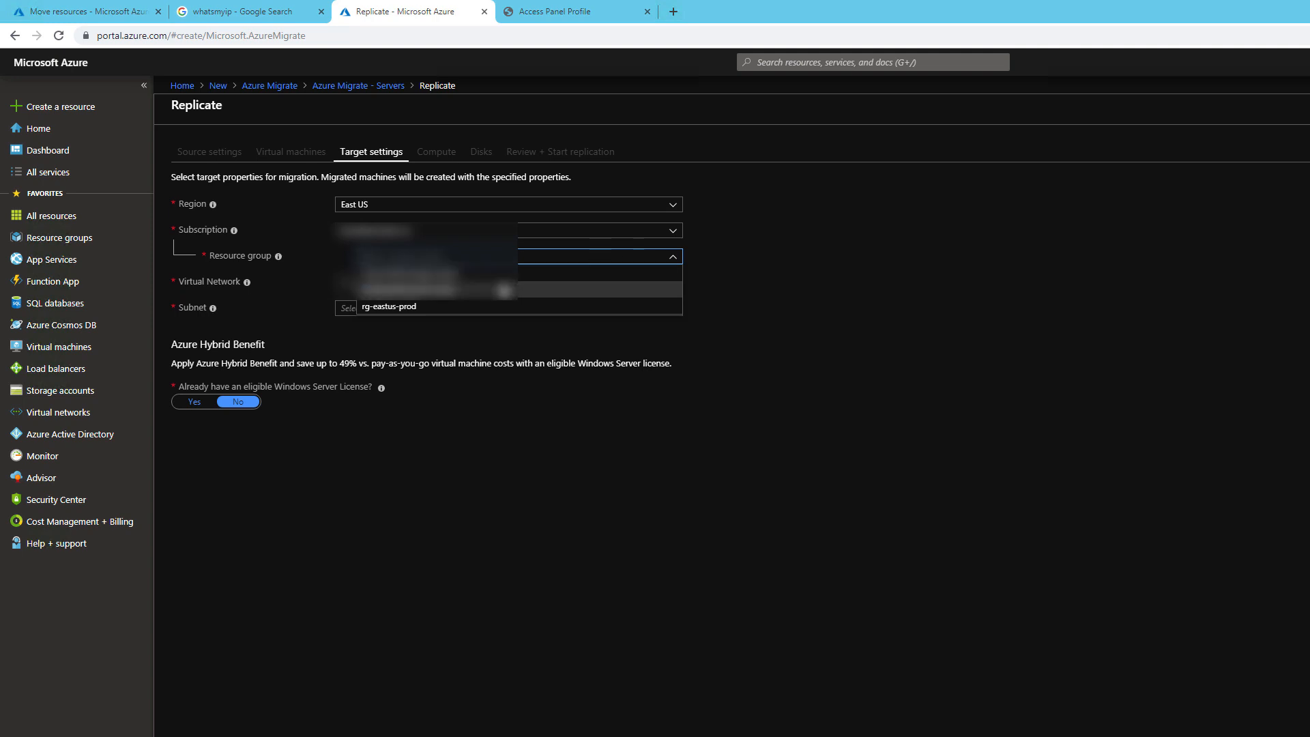
pyautogui.click(399, 308)
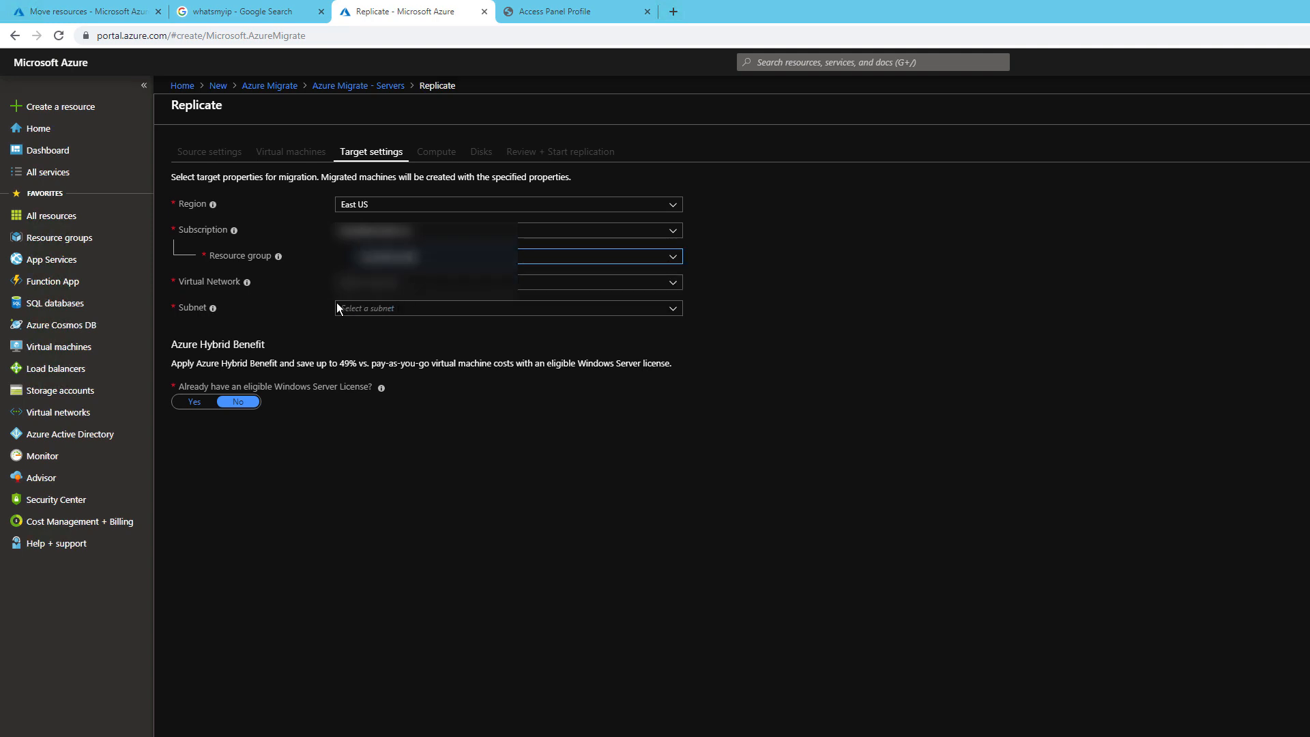
# - Choose the rg-brandedcontent-temp-vnet virtual network with the default subnet and proceed to the compute settings
pyautogui.click(668, 282)
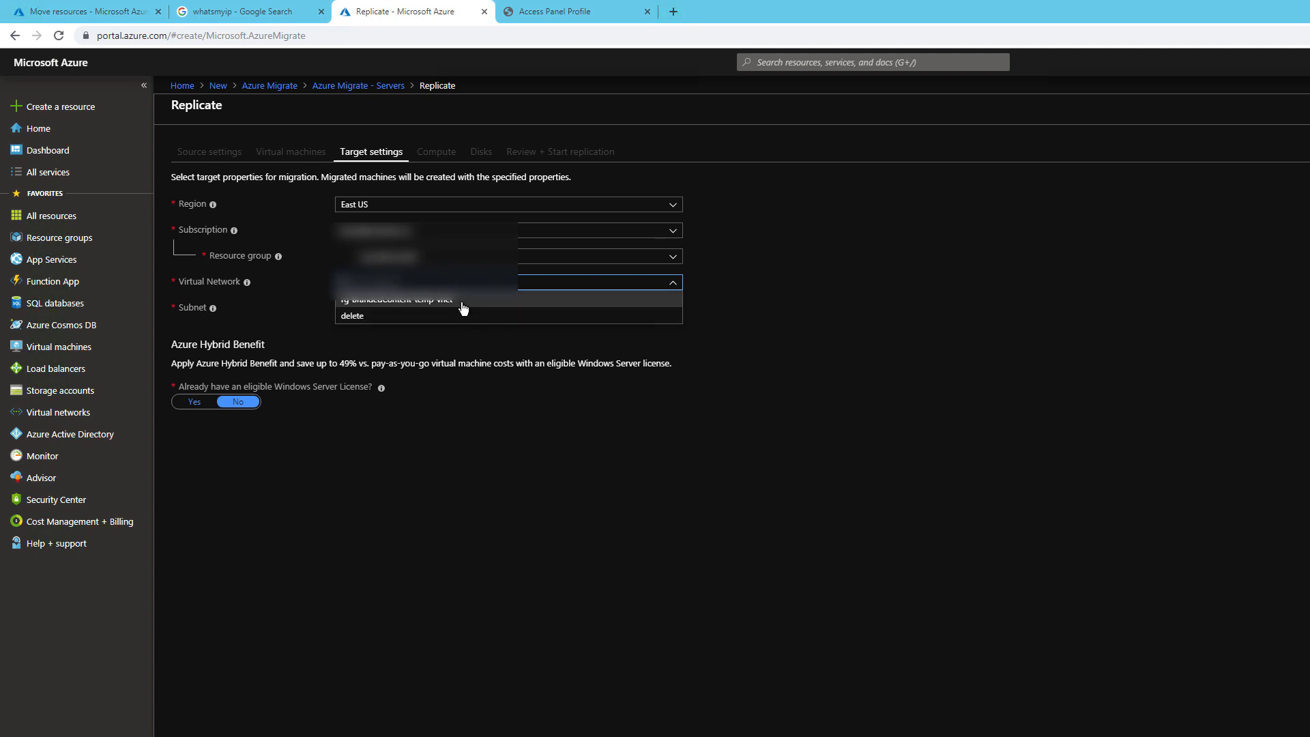
pyautogui.click(464, 300)
pyautogui.click(677, 311)
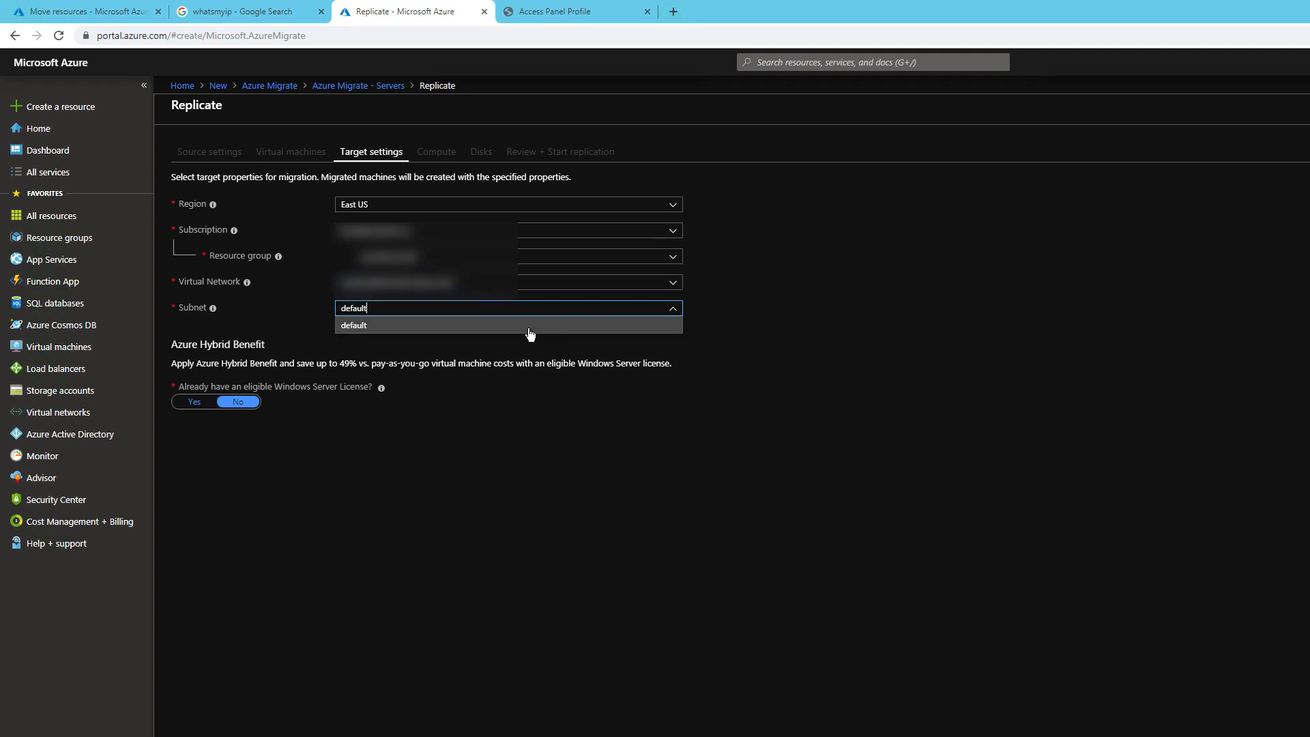
pyautogui.click(383, 326)
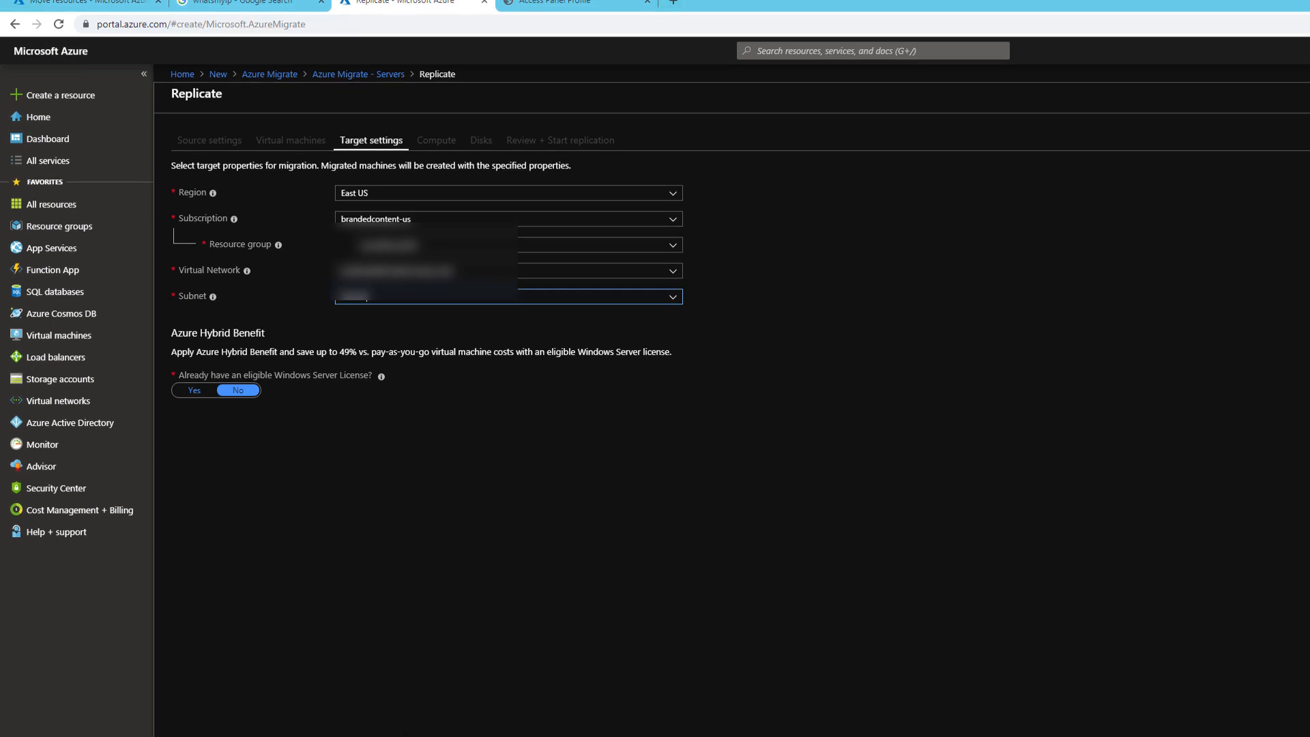
pyautogui.click(363, 641)
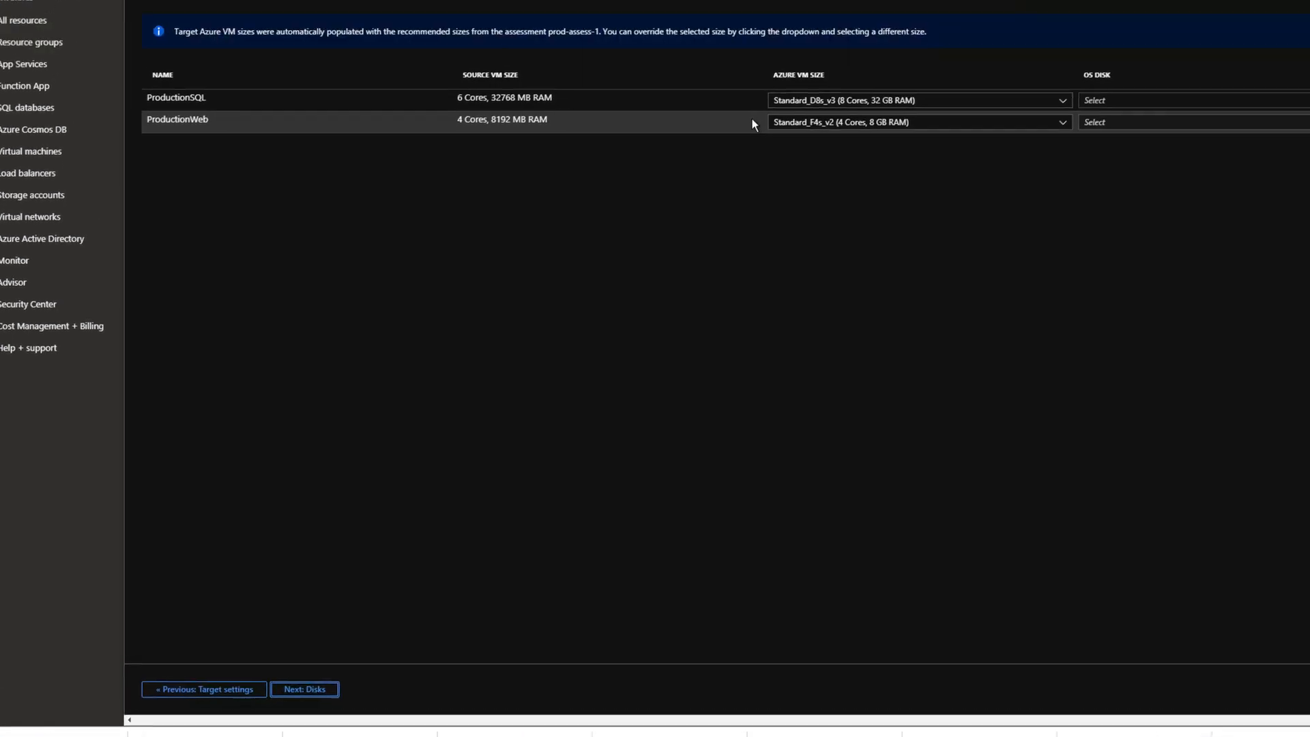
# - Review the Azure VM size options, set the OS disk of ProductionSQL and ProductionWeb to scsi0:0, and proceed to the disk settings
pyautogui.click(718, 297)
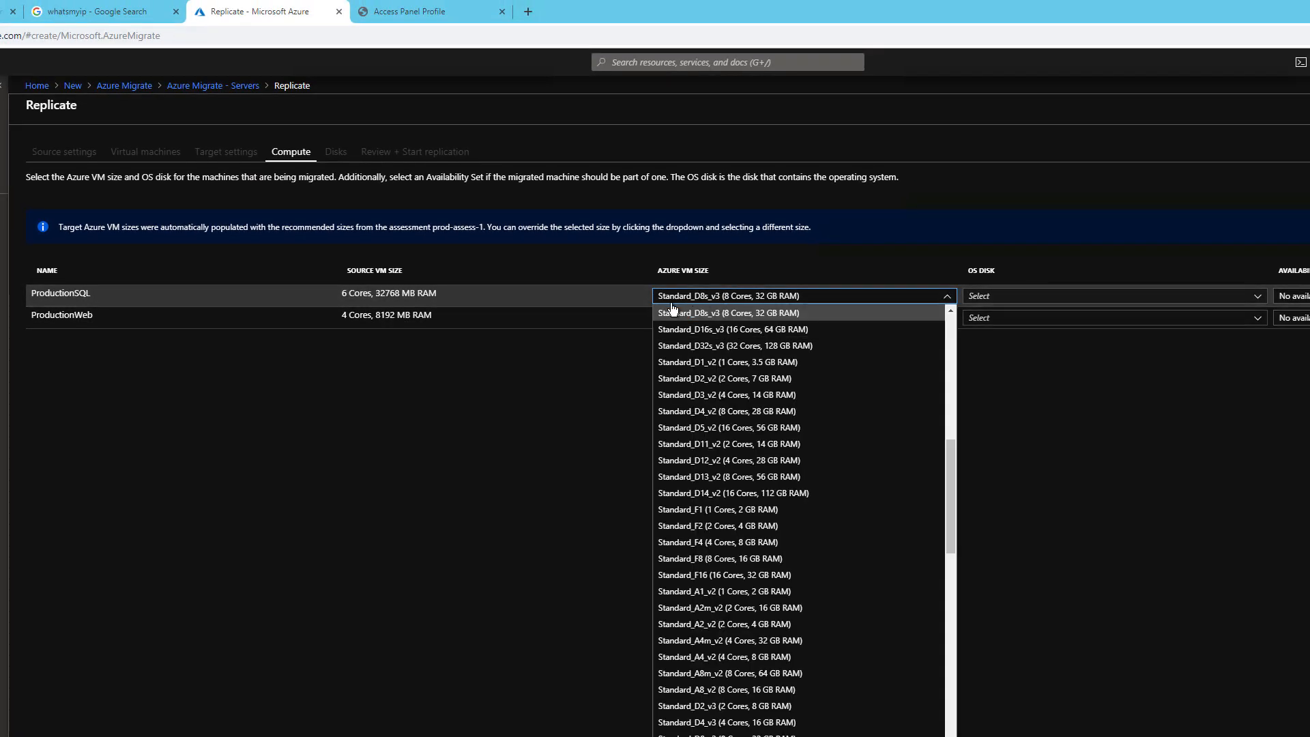
pyautogui.click(562, 393)
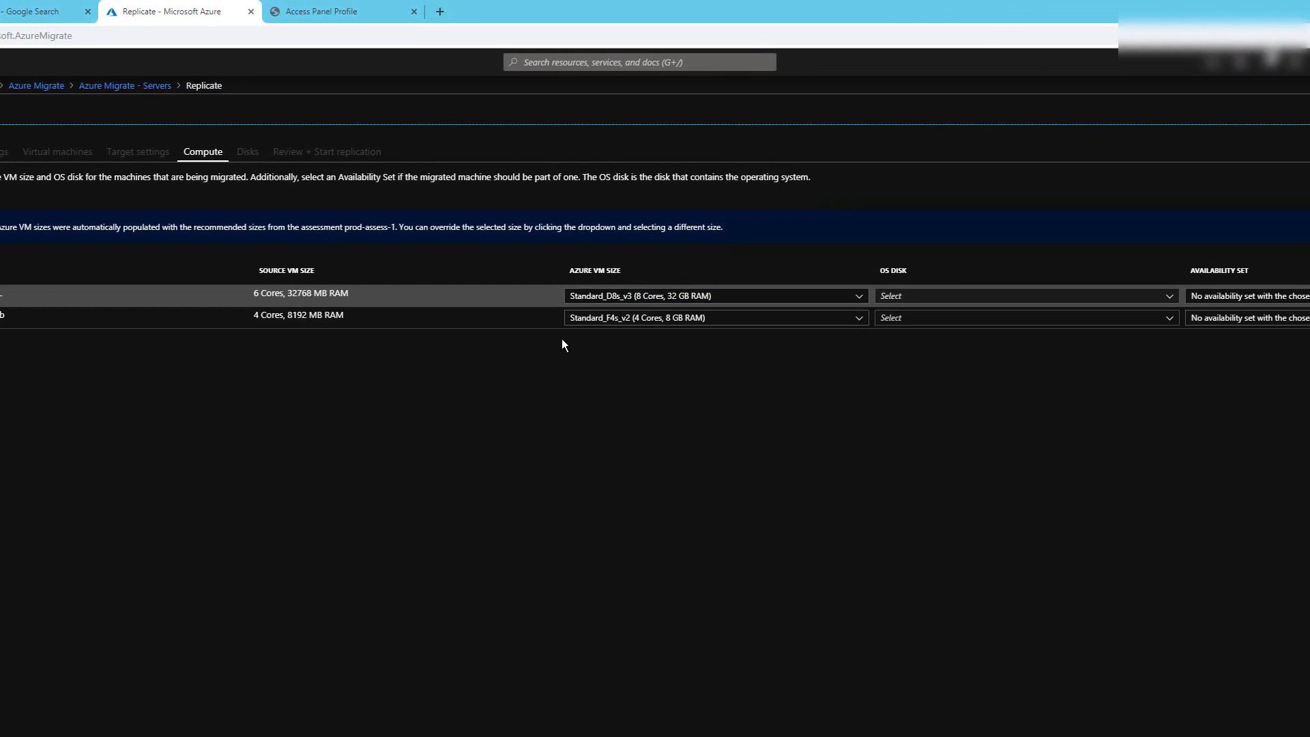
pyautogui.click(844, 301)
pyautogui.click(828, 314)
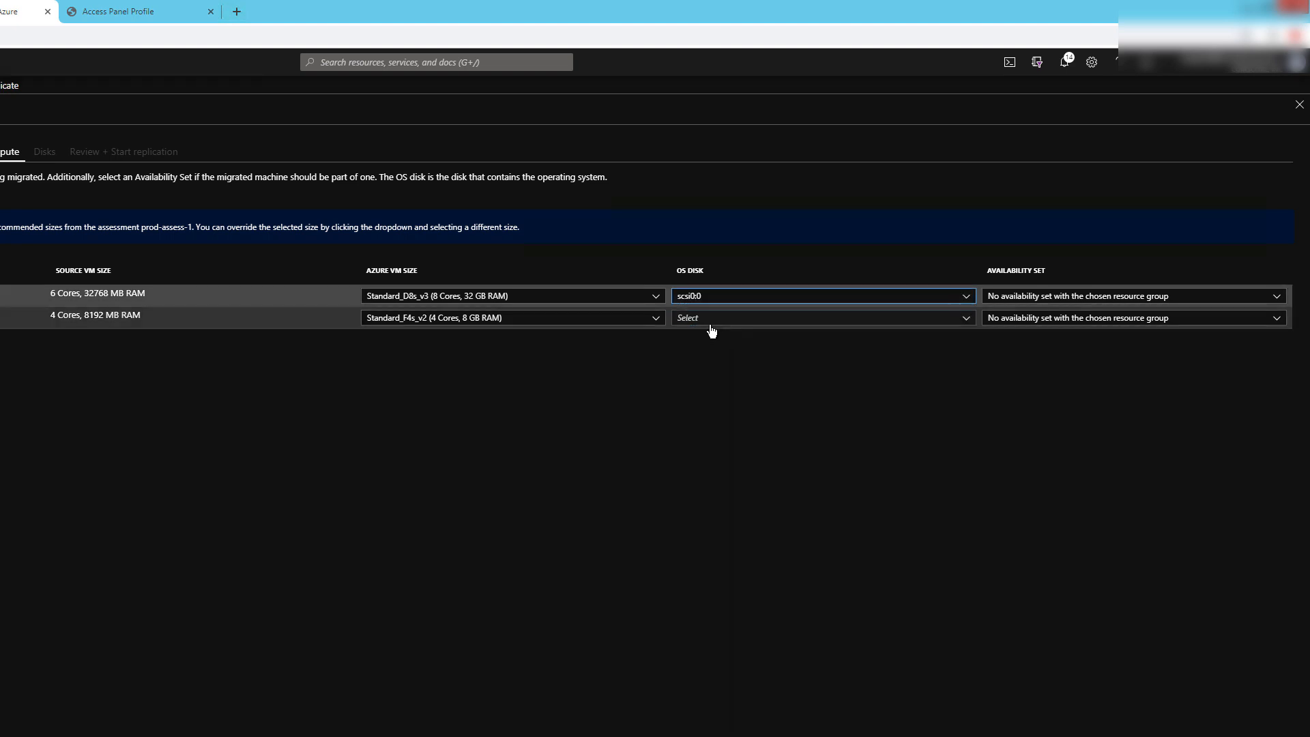
pyautogui.click(838, 320)
pyautogui.click(703, 334)
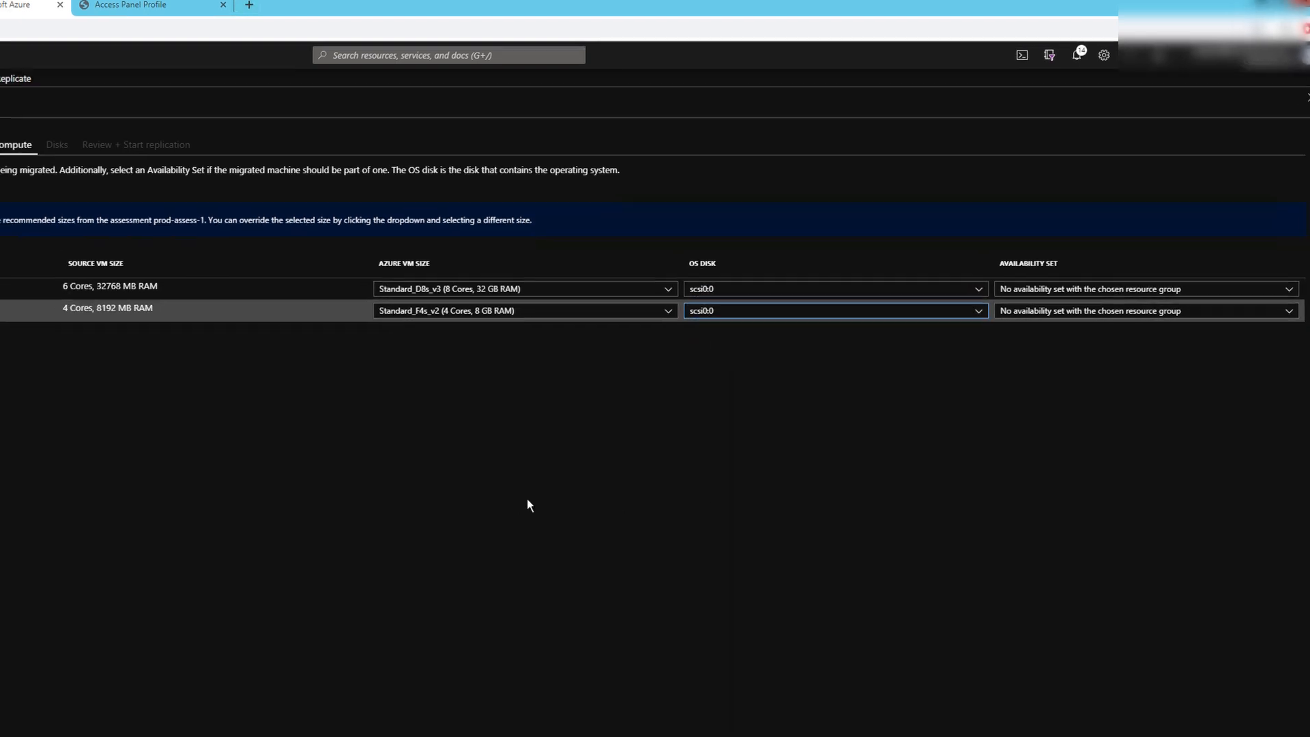
pyautogui.click(300, 672)
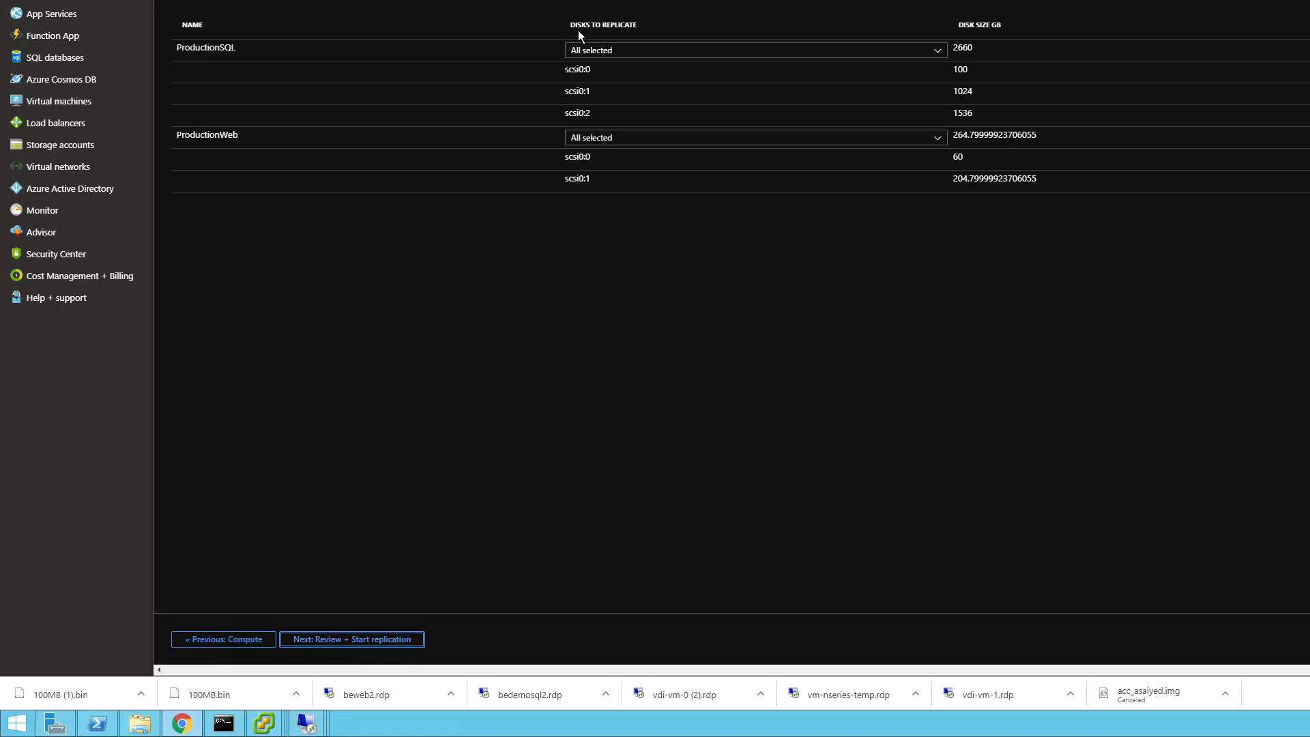
# - Review the disk selection, keep all disks of ProductionSQL and ProductionWeb as Premium, and start the replication
pyautogui.click(685, 51)
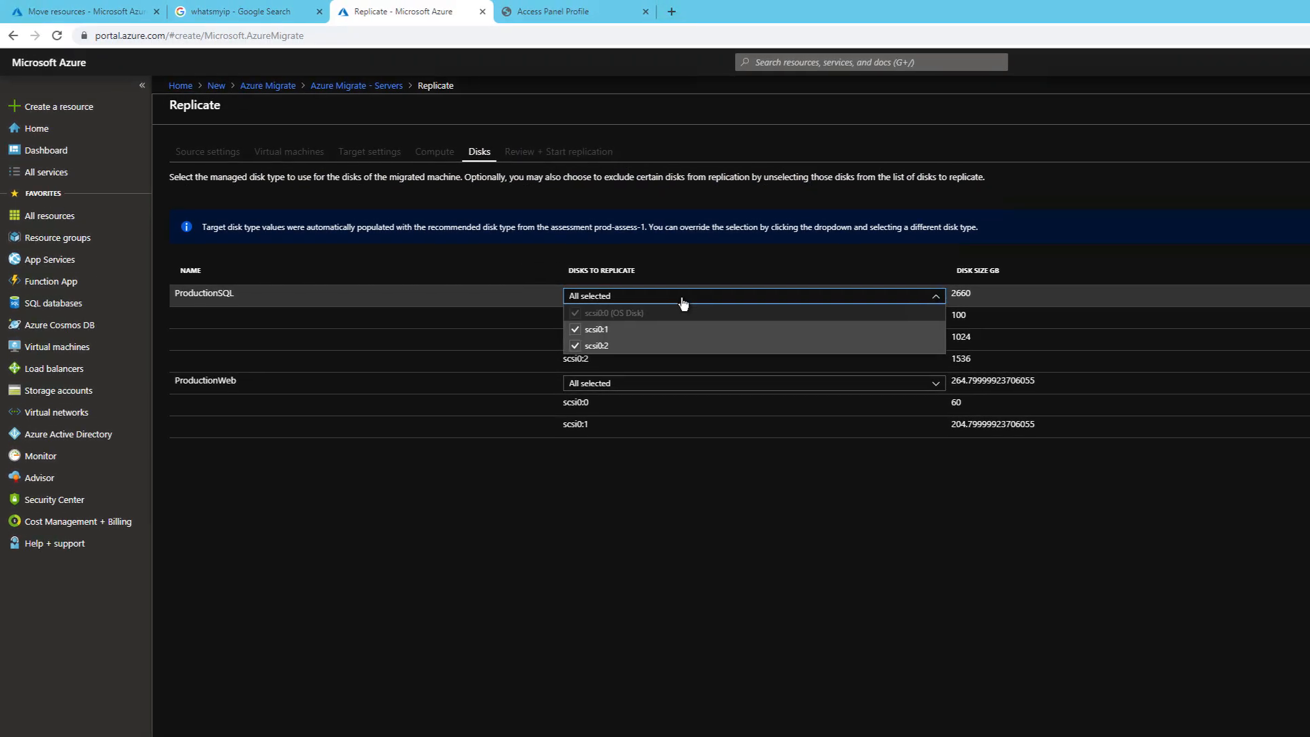
pyautogui.click(854, 256)
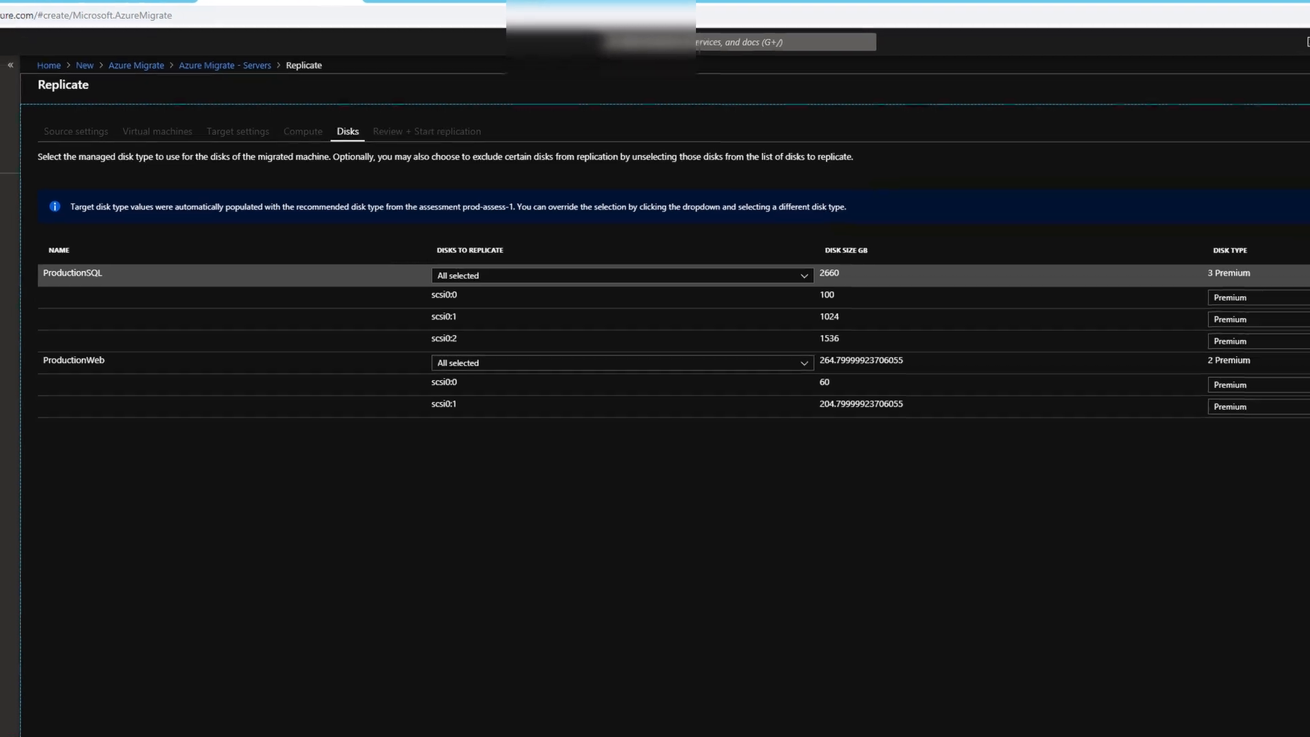
pyautogui.click(348, 648)
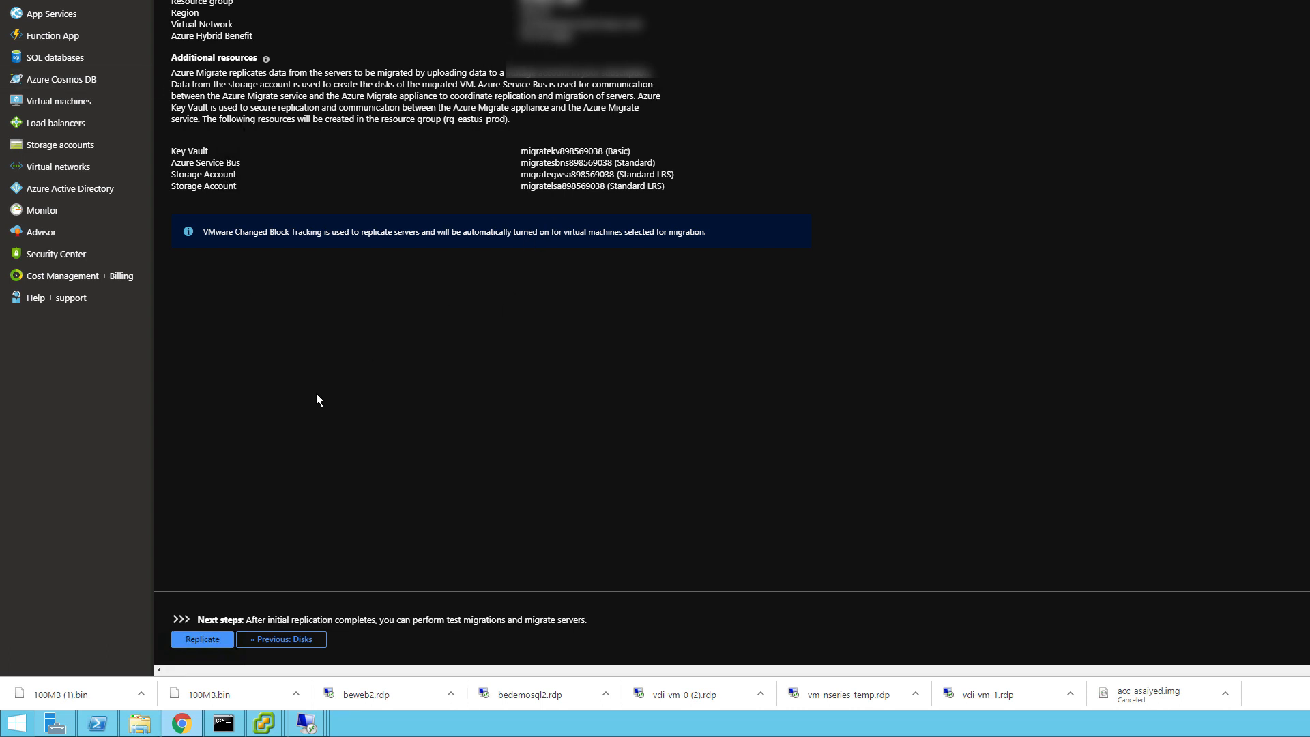
pyautogui.click(197, 642)
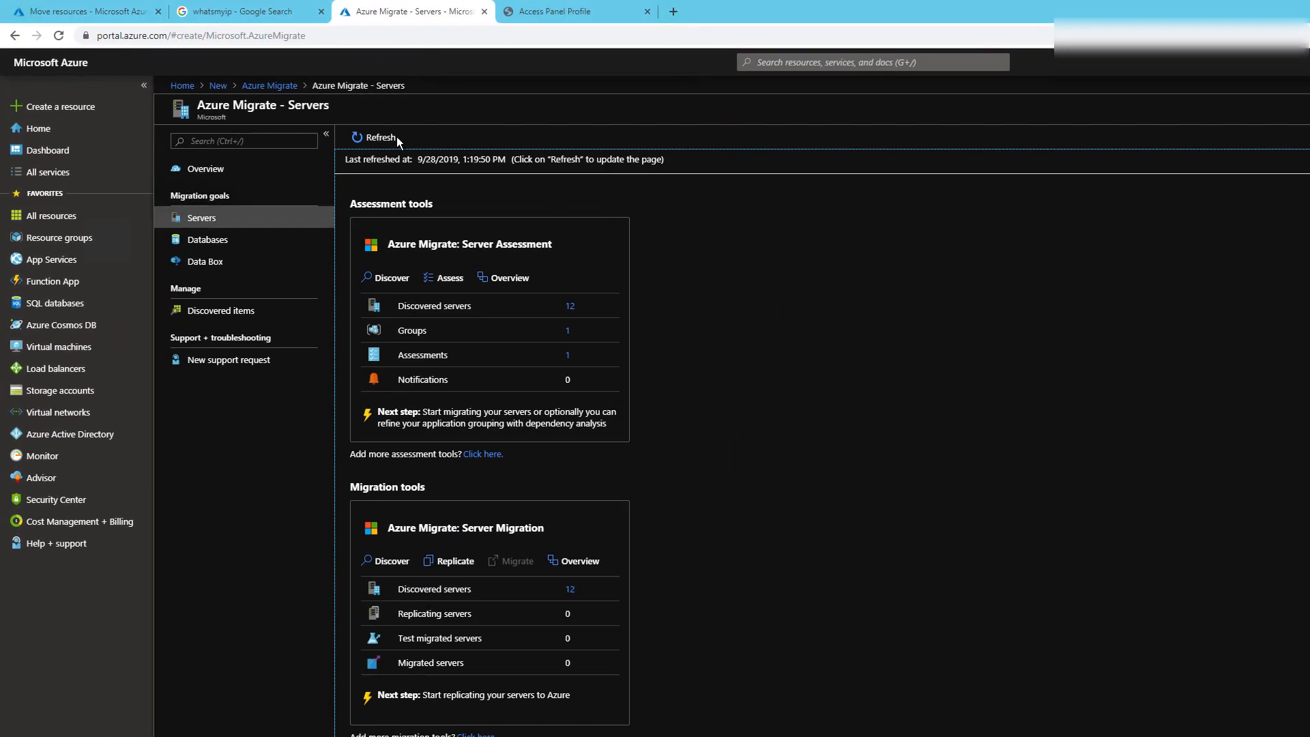
# - Refresh the Server Migration overview and inspect the migration jobs in progress for the replicated servers
pyautogui.click(354, 129)
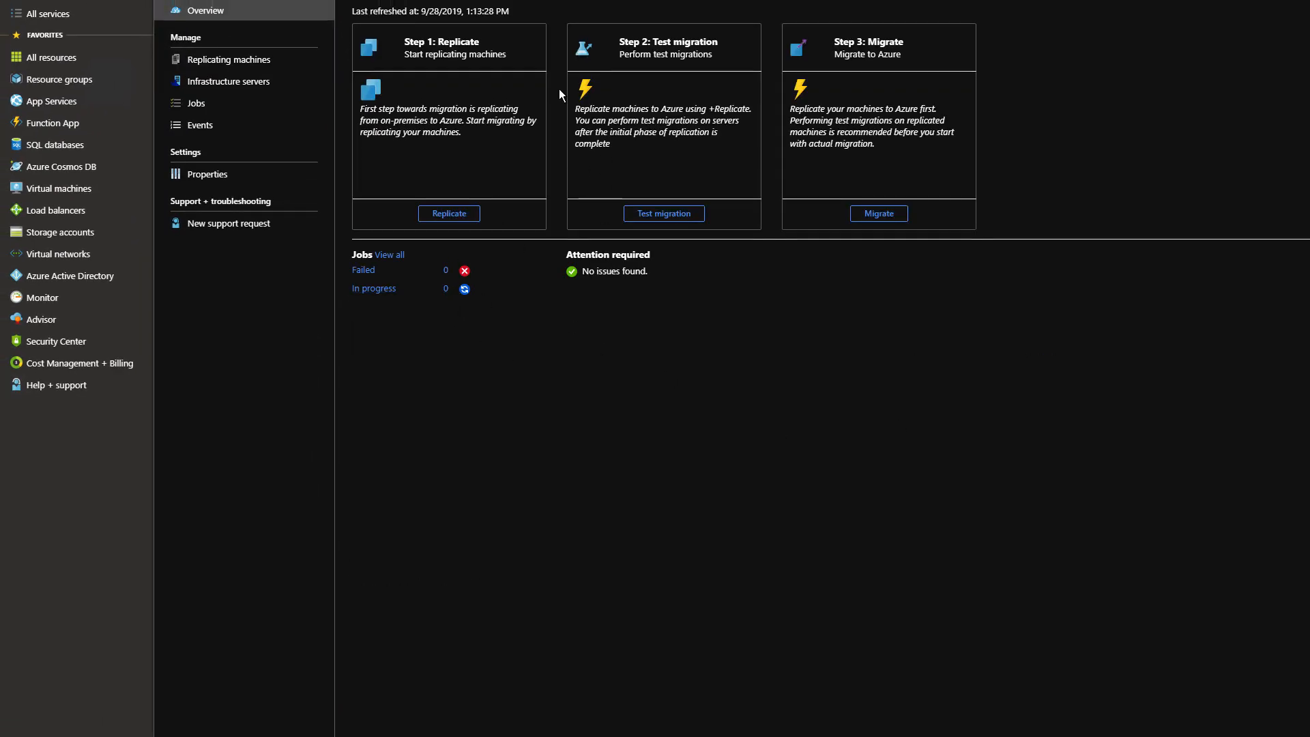
pyautogui.click(376, 140)
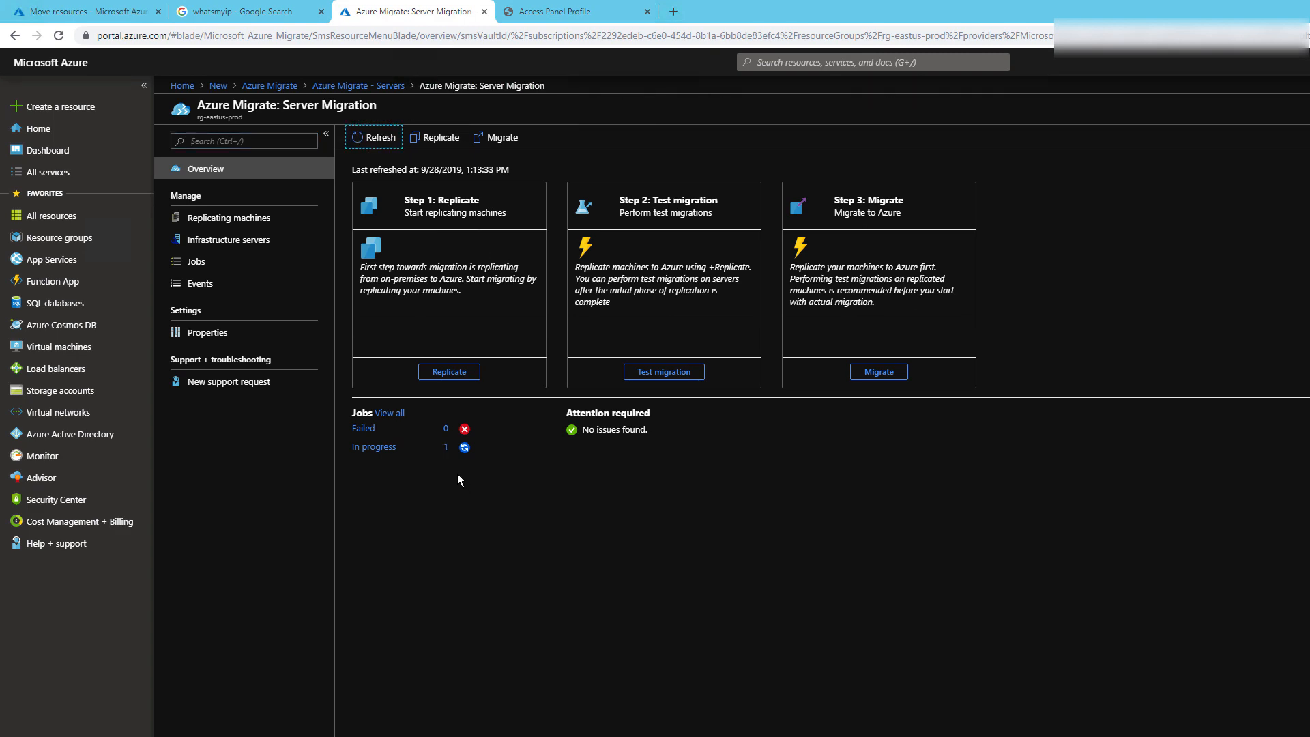
pyautogui.click(447, 447)
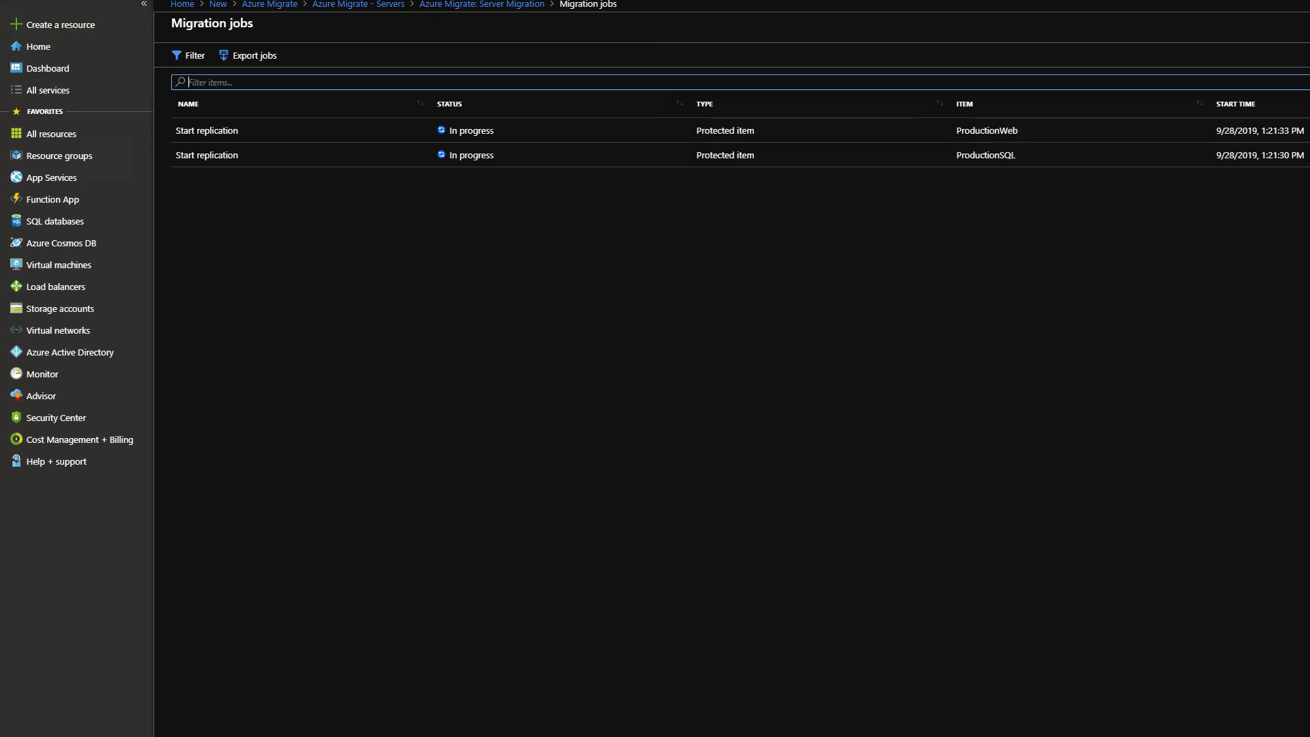
pyautogui.click(445, 5)
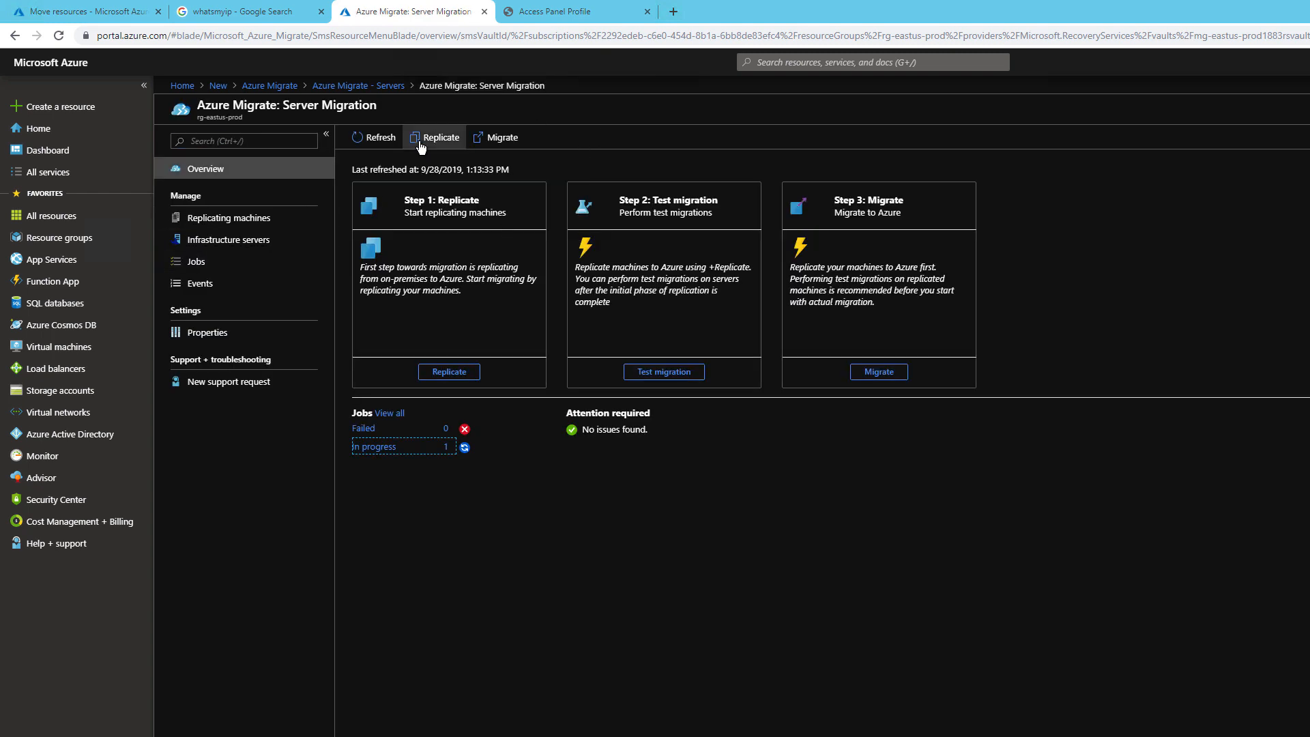
pyautogui.click(382, 139)
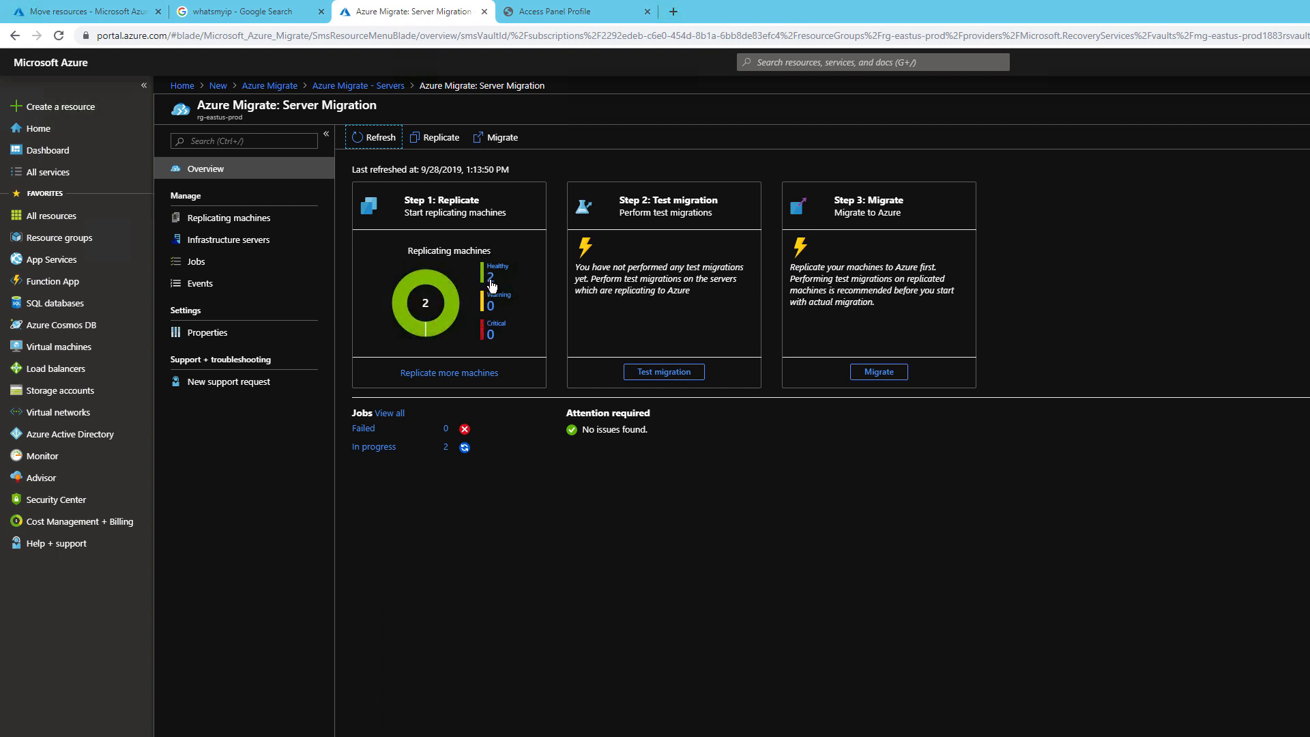
# - Return to the Azure Migrate servers page, refresh it, and check the portal notifications for the server replication operation
pyautogui.click(392, 88)
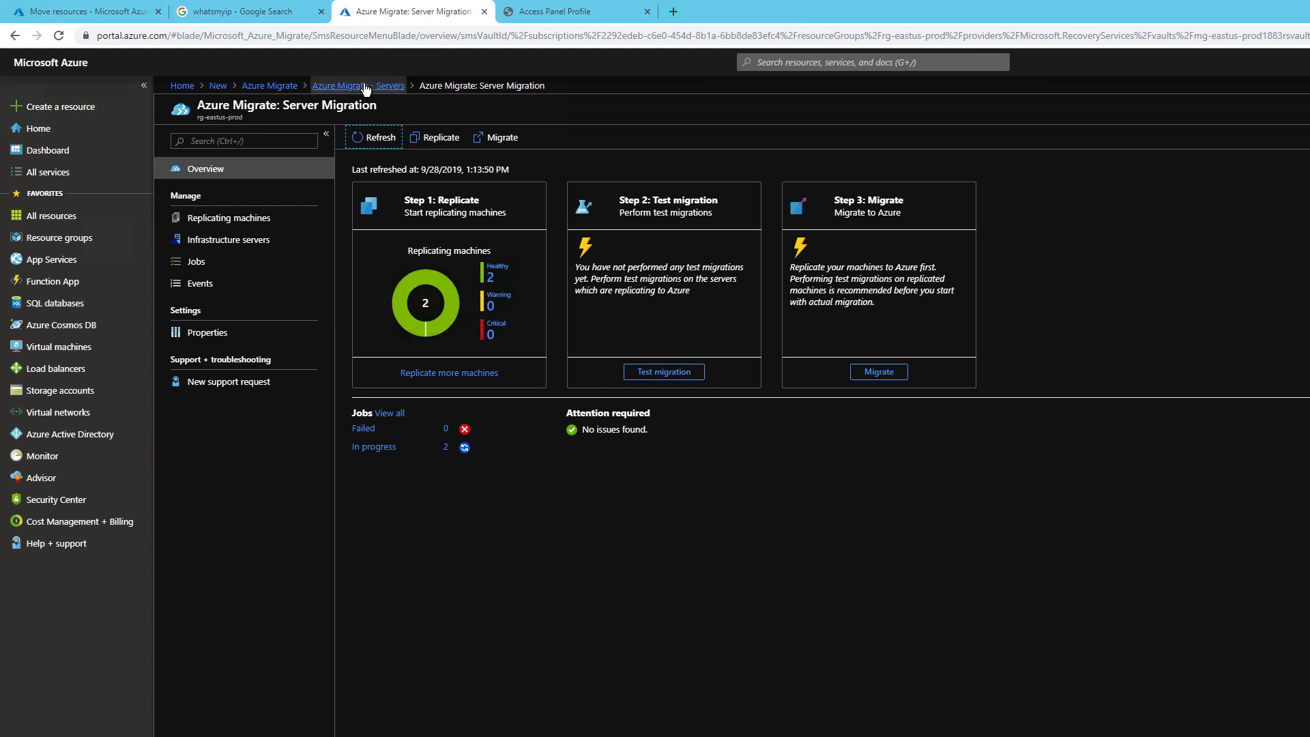
pyautogui.click(374, 137)
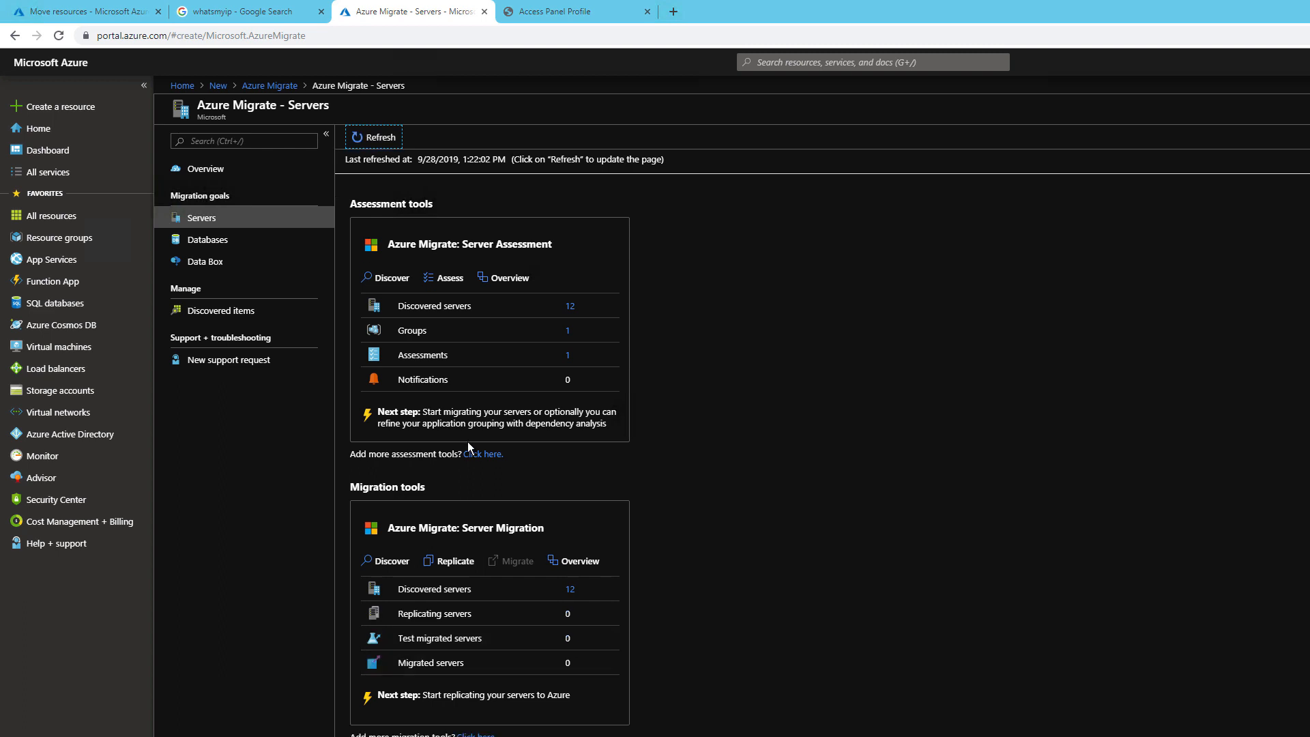
pyautogui.click(1210, 62)
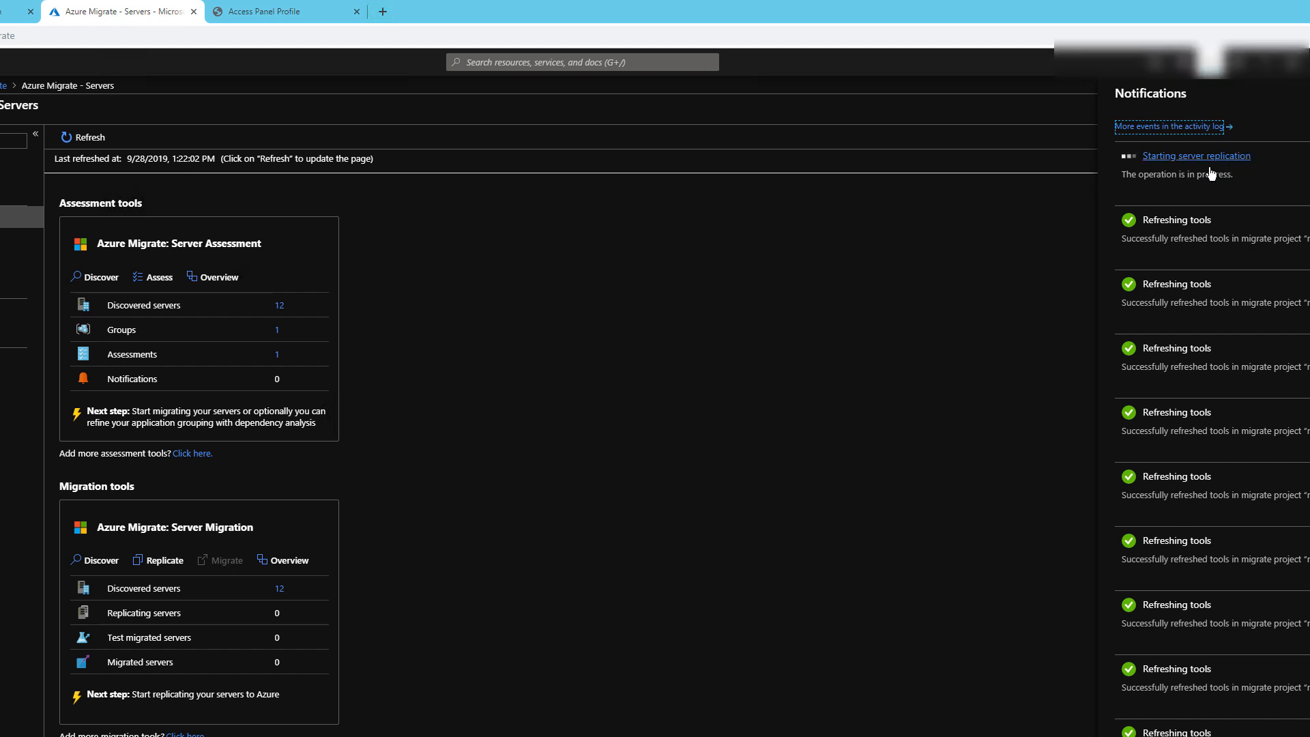
pyautogui.click(808, 266)
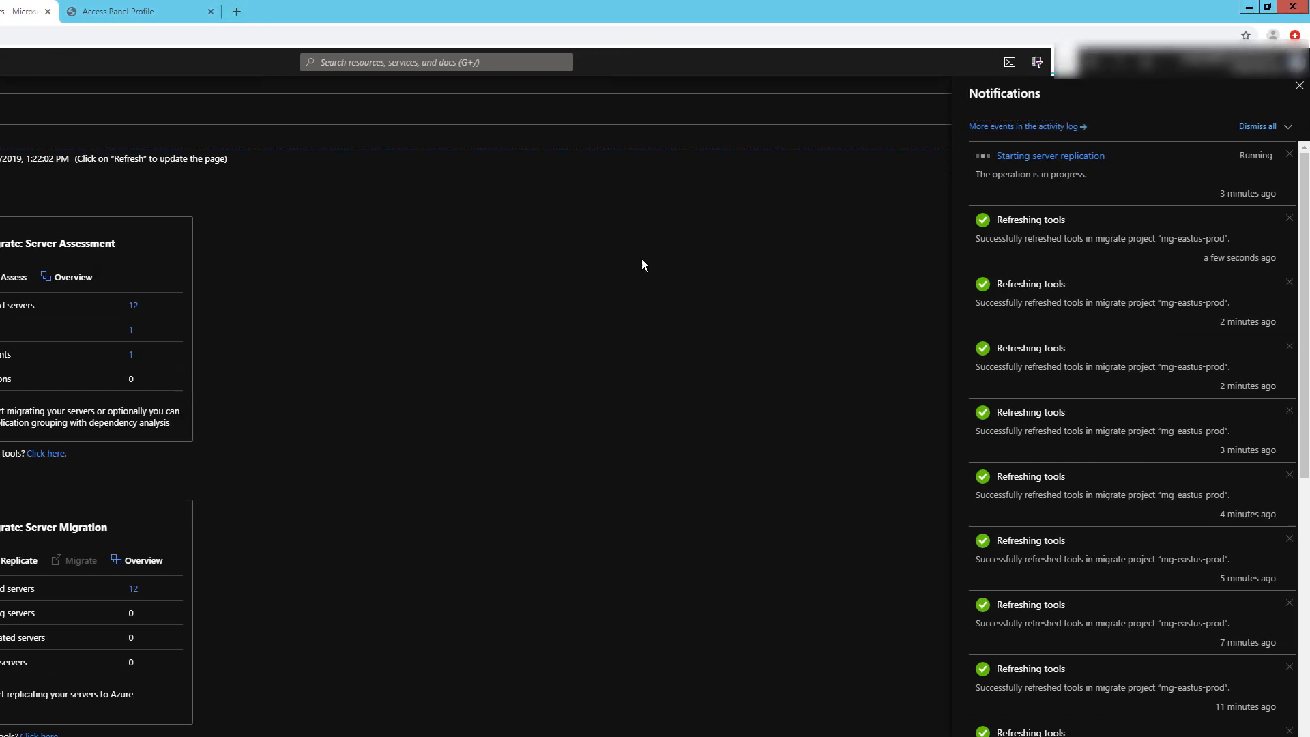
pyautogui.click(1065, 62)
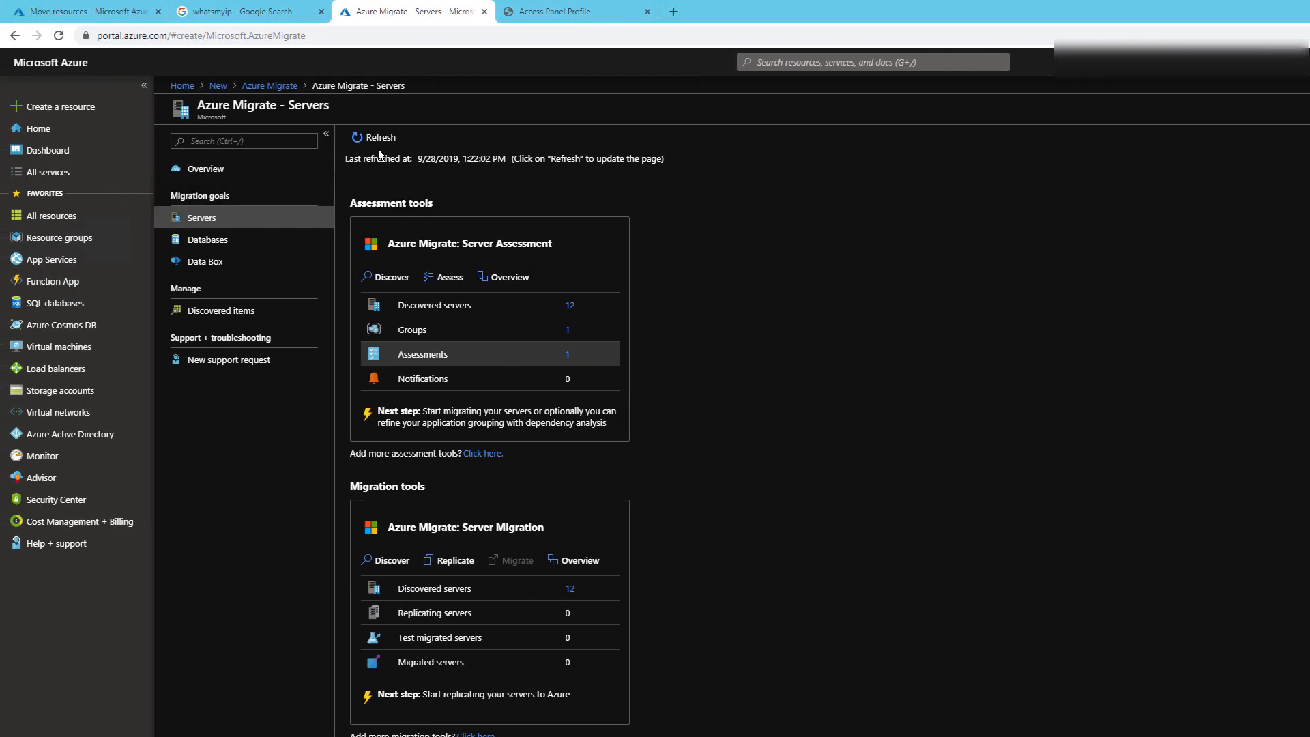
# - Refresh the migration tools data and check the replication status of the replicating servers
pyautogui.click(378, 144)
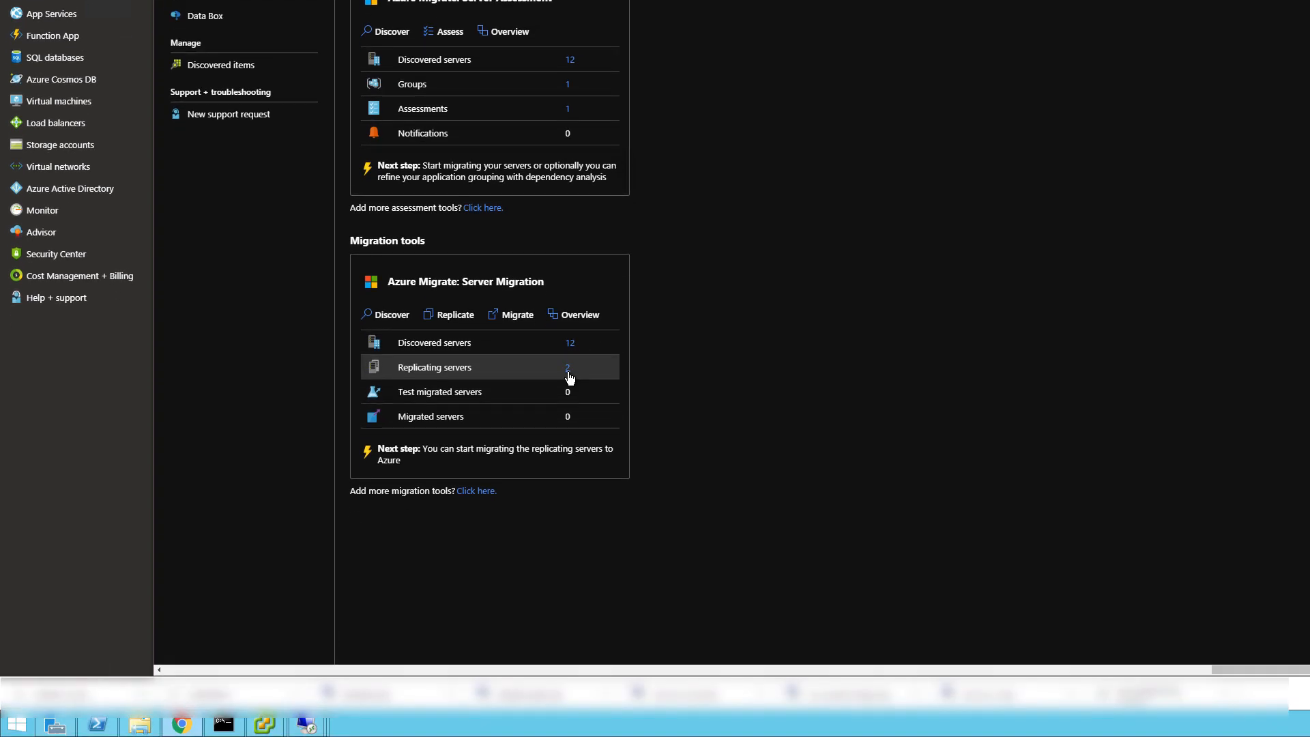
pyautogui.click(568, 372)
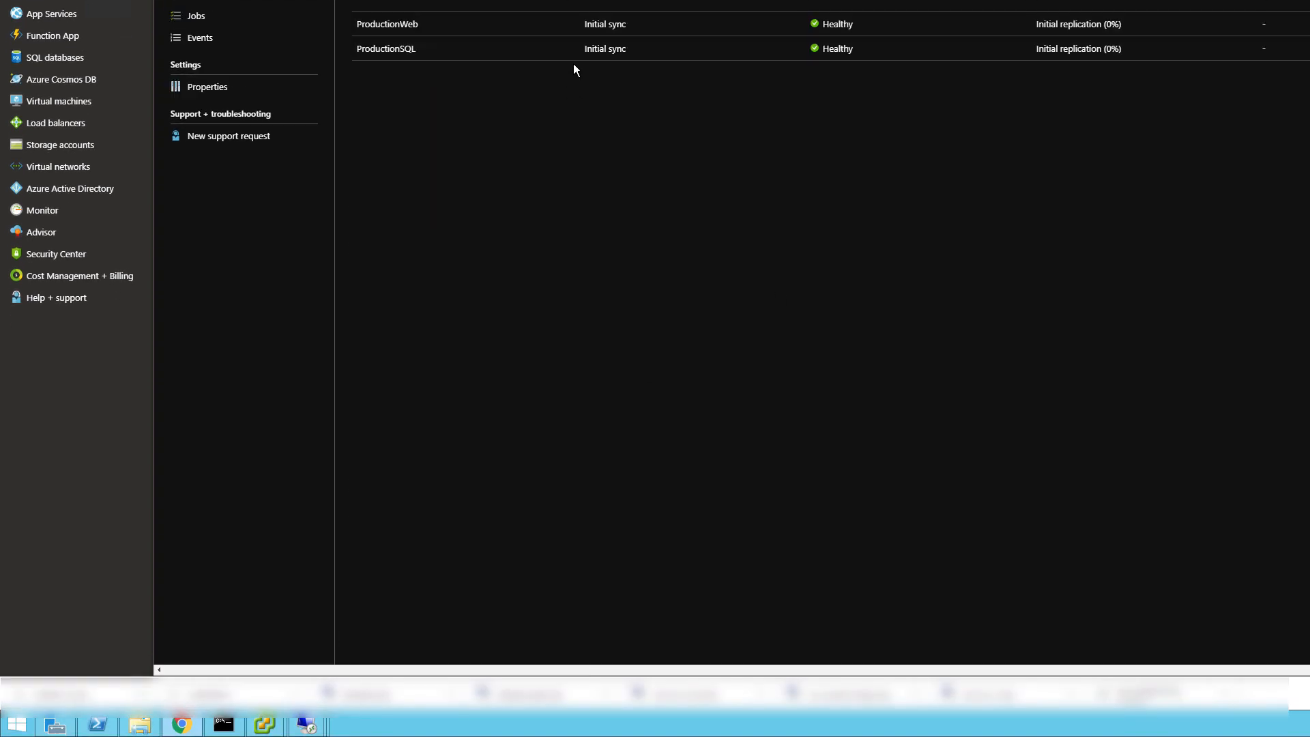
pyautogui.click(369, 136)
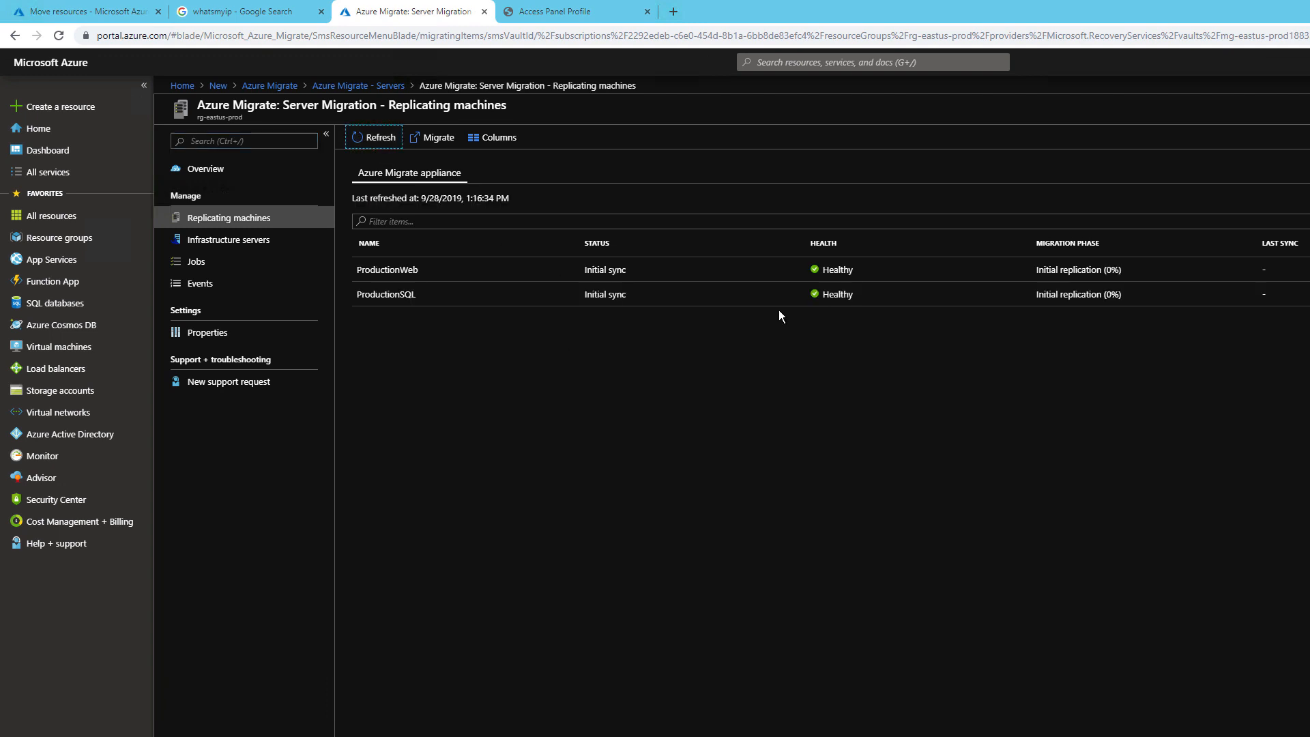